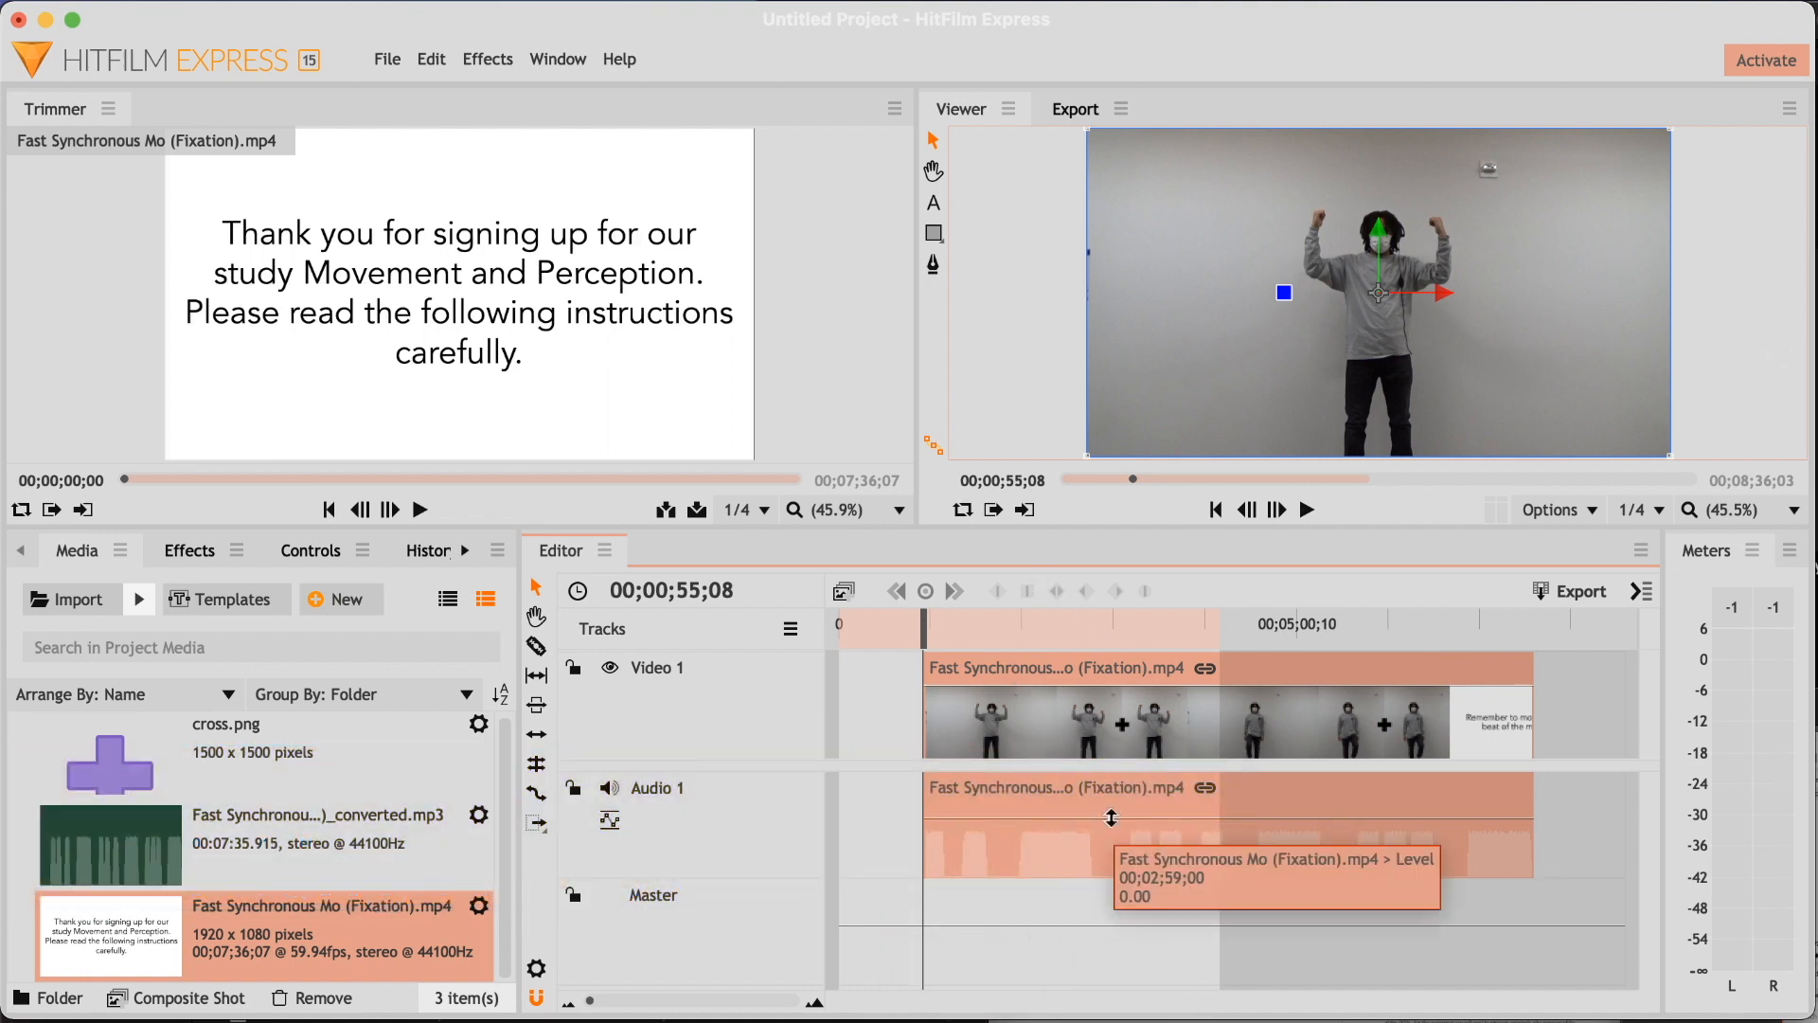
# Unlink the video and audio of the Fast Synchronous Mo (Fixation).mp4 clip on the timeline.
pyautogui.rightClick(1118, 729)
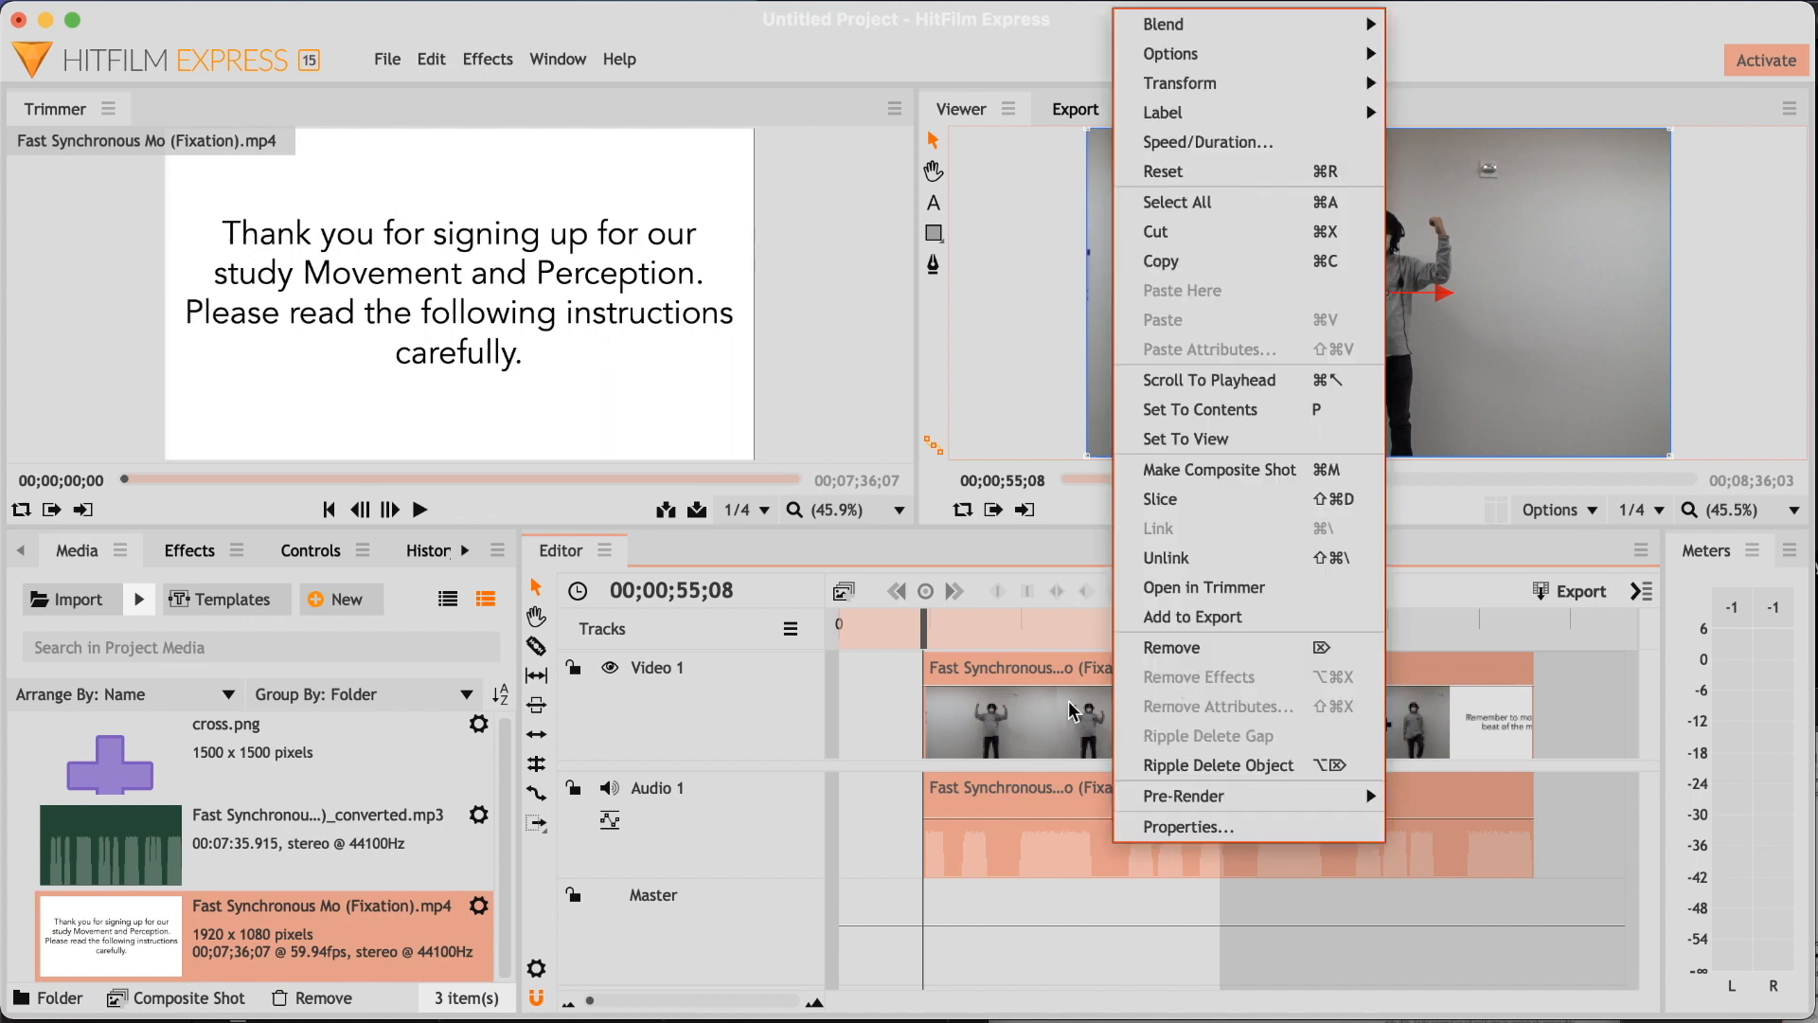
pyautogui.click(1262, 566)
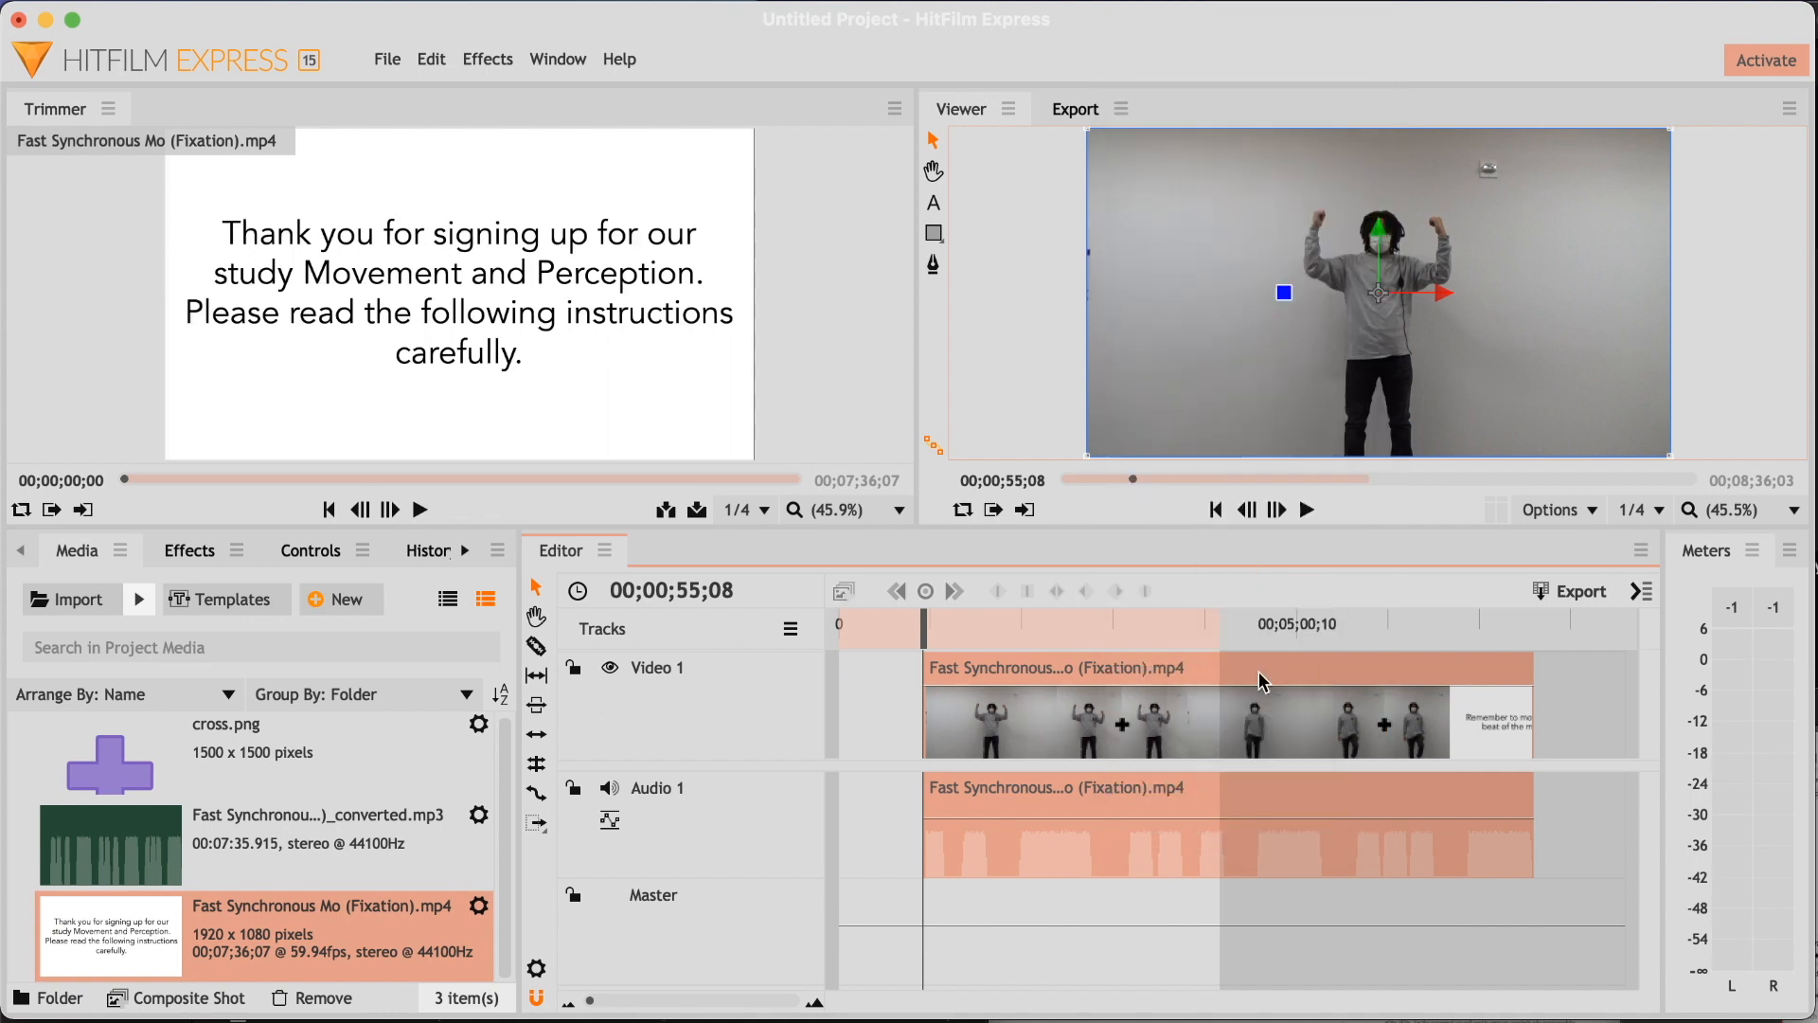
pyautogui.click(1119, 947)
pyautogui.click(1075, 706)
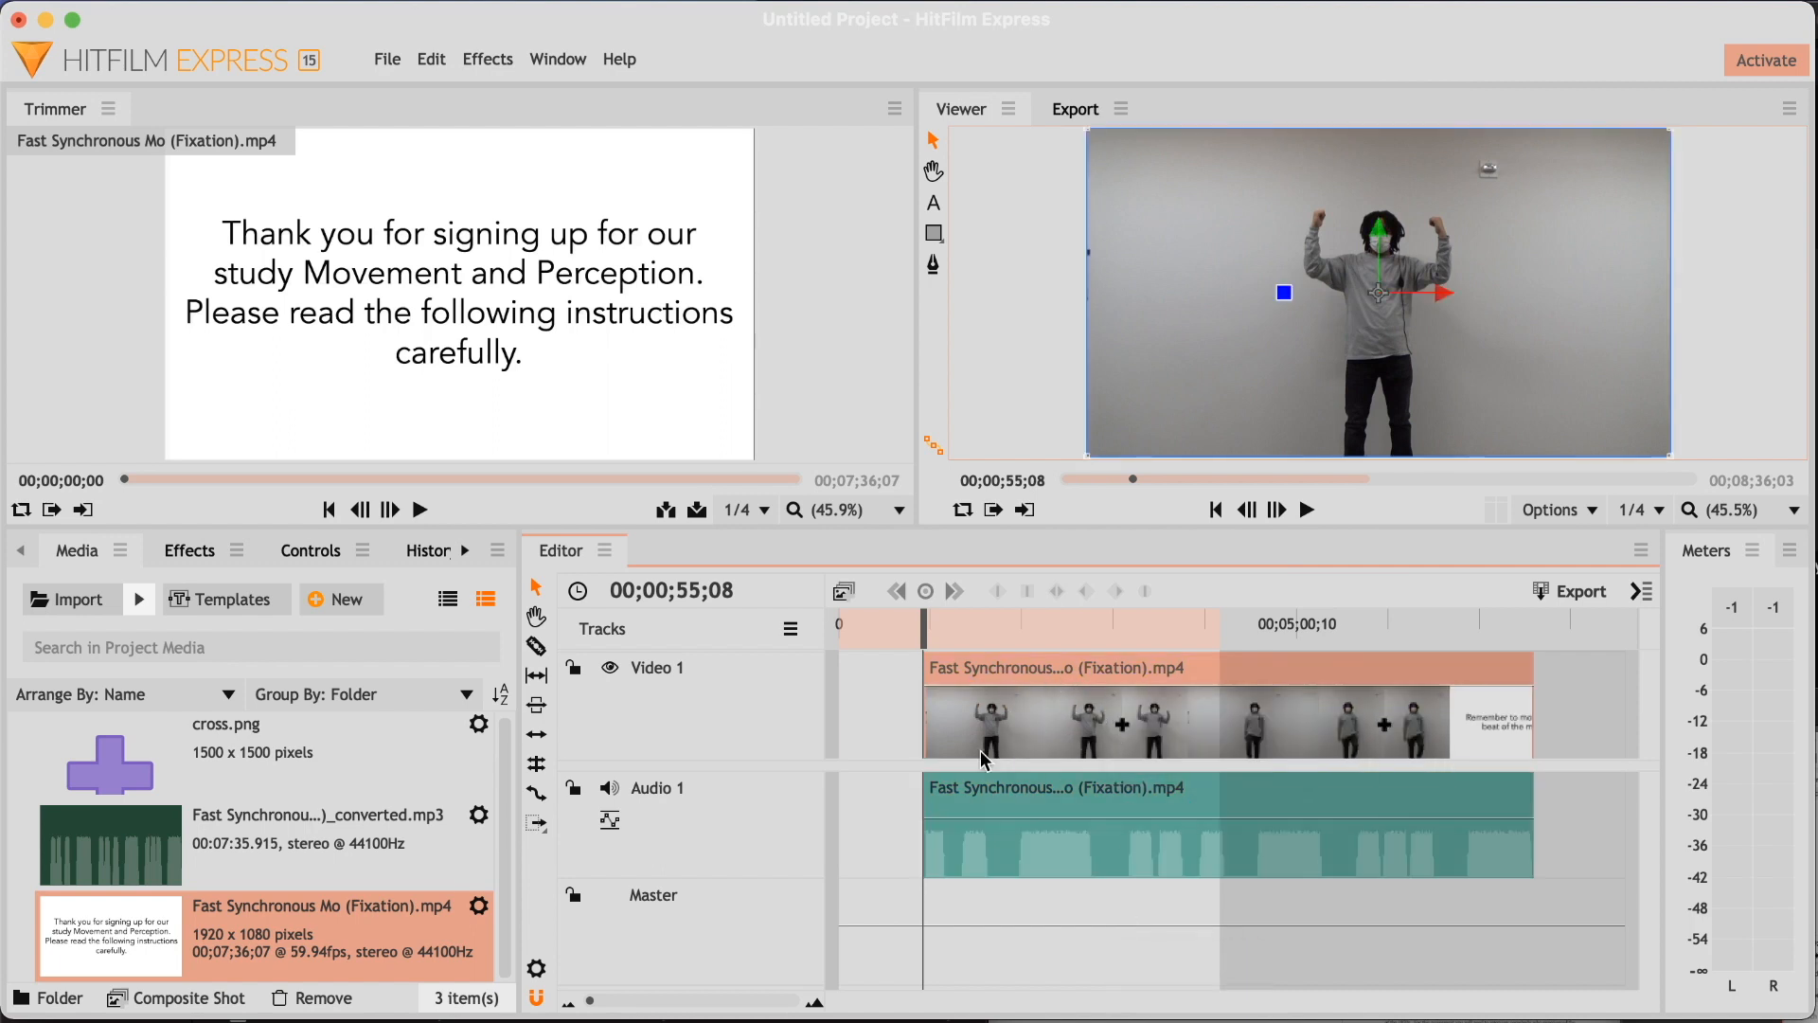
# Delete the unlinked audio clip from the Audio 1 track, keeping the video clip.
pyautogui.click(1046, 861)
pyautogui.click(1054, 751)
pyautogui.click(1051, 824)
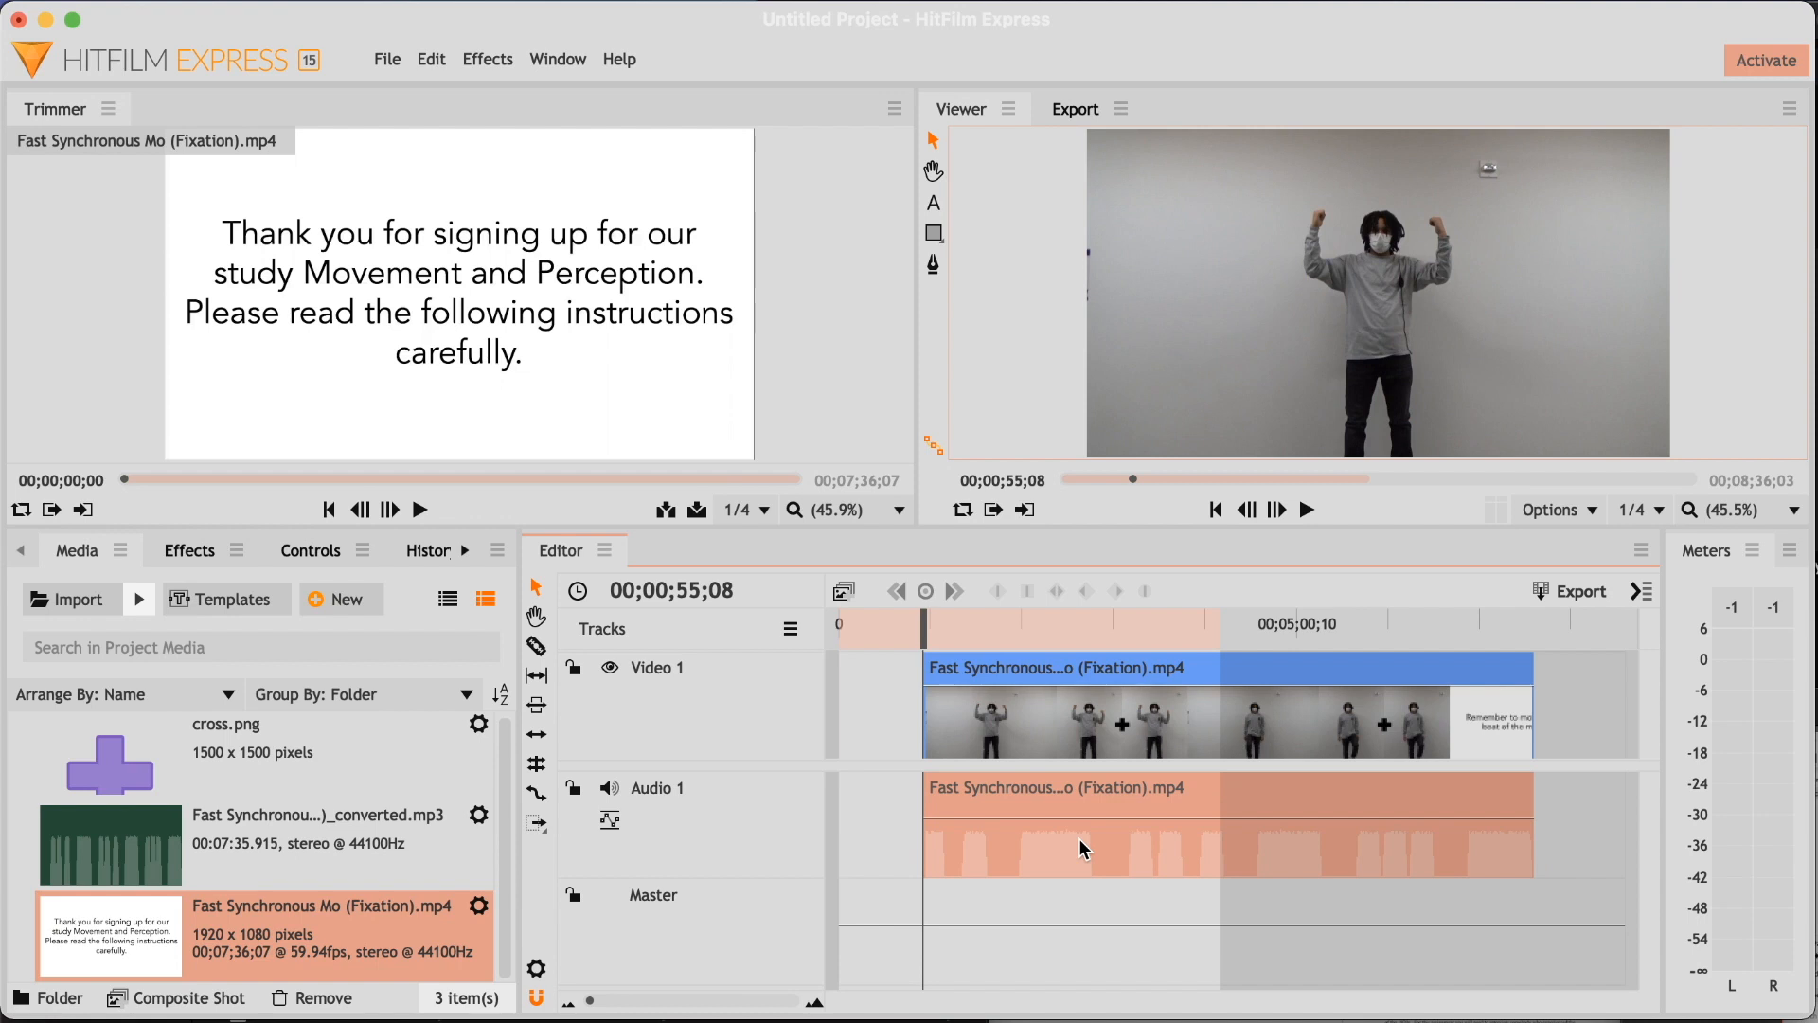
pyautogui.press('Delete')
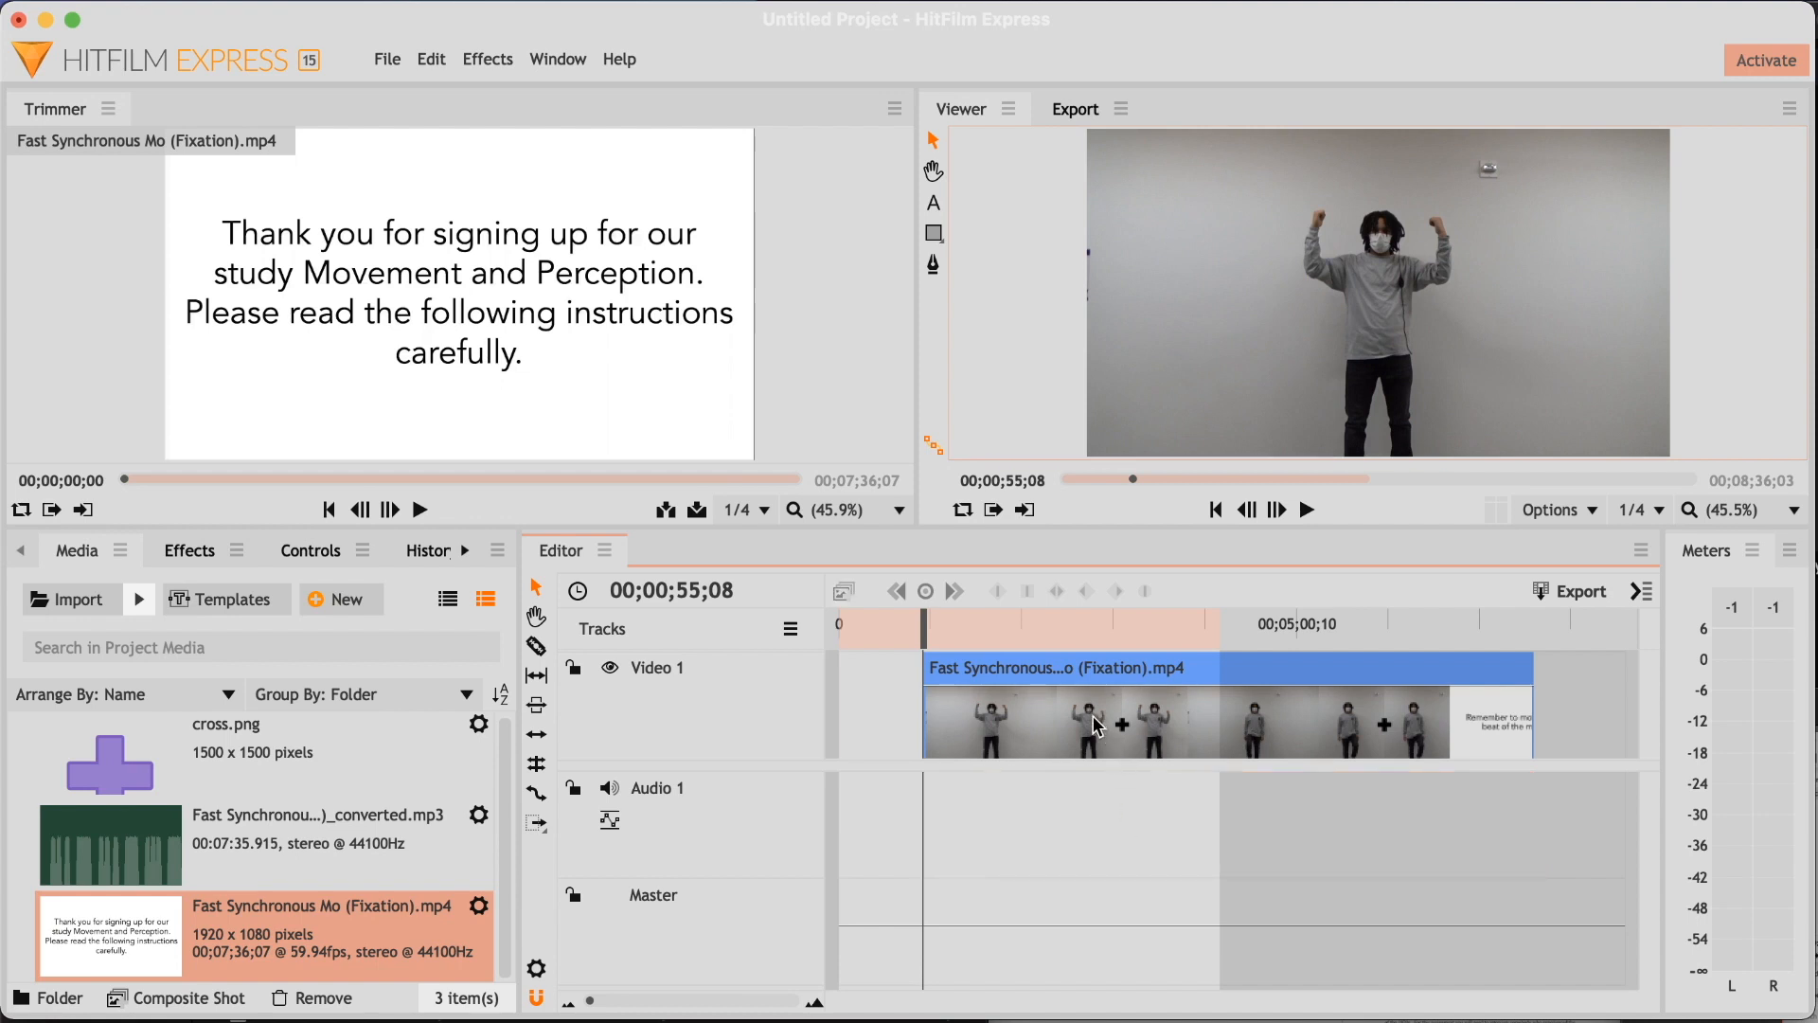
# Move the video clip to the start of the timeline and return the playhead to 00;00;00;00.
pyautogui.moveTo(975, 627)
pyautogui.mouseDown()
pyautogui.moveTo(1020, 629)
pyautogui.moveTo(964, 636)
pyautogui.moveTo(983, 636)
pyautogui.mouseUp()
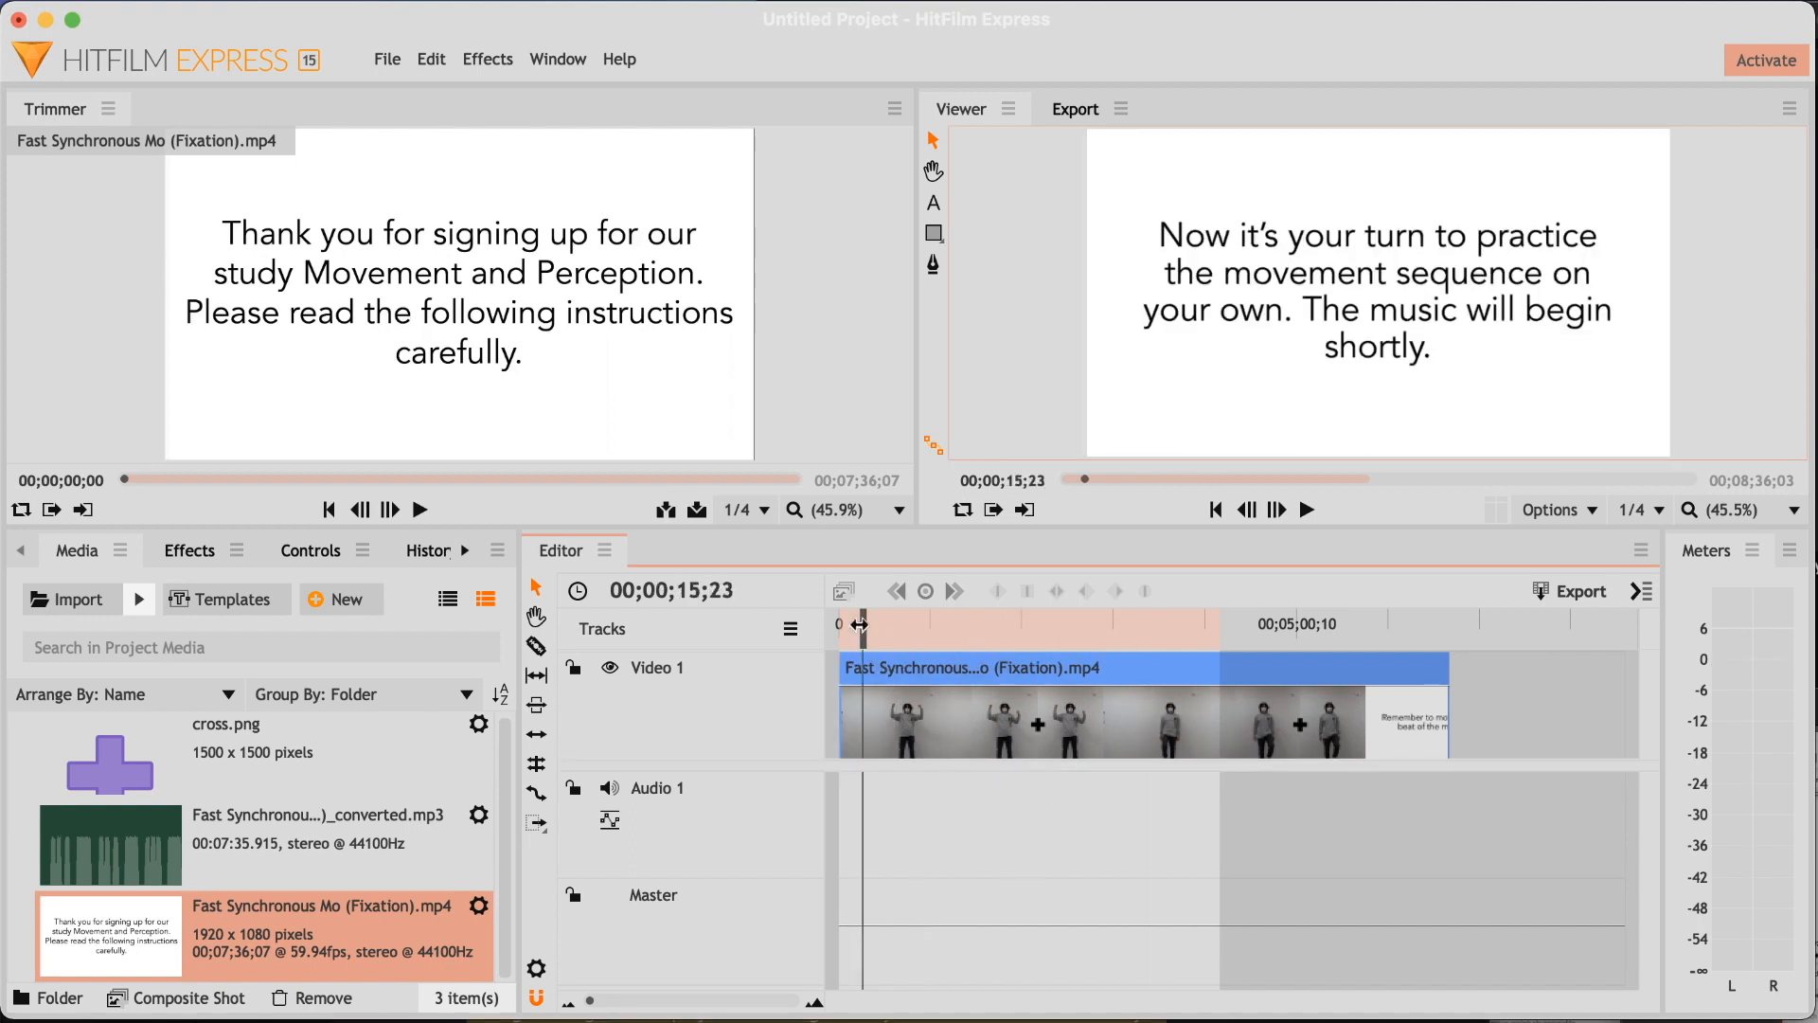
pyautogui.moveTo(861, 625); pyautogui.dragTo(838, 627)
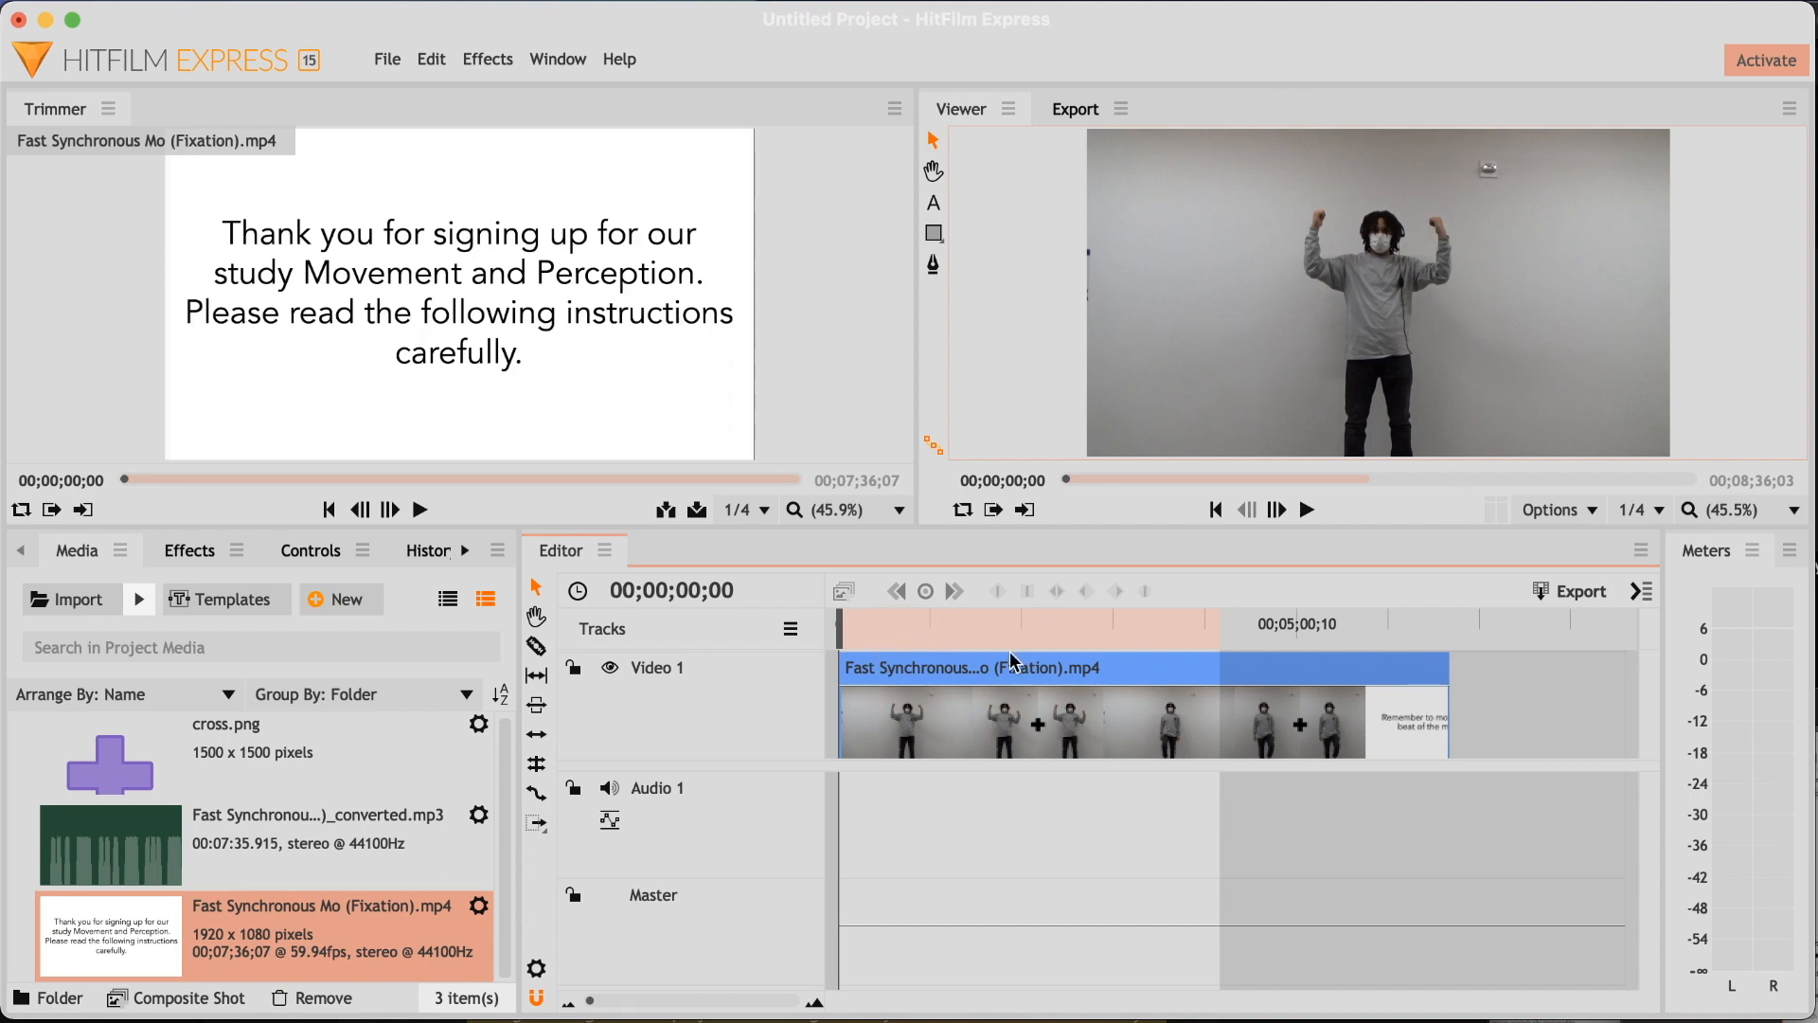
# Preview the opening of the video clip to find the transition from the movement footage to the practice instruction slide.
pyautogui.click(918, 679)
pyautogui.moveTo(839, 622); pyautogui.dragTo(863, 623)
pyautogui.press('space')
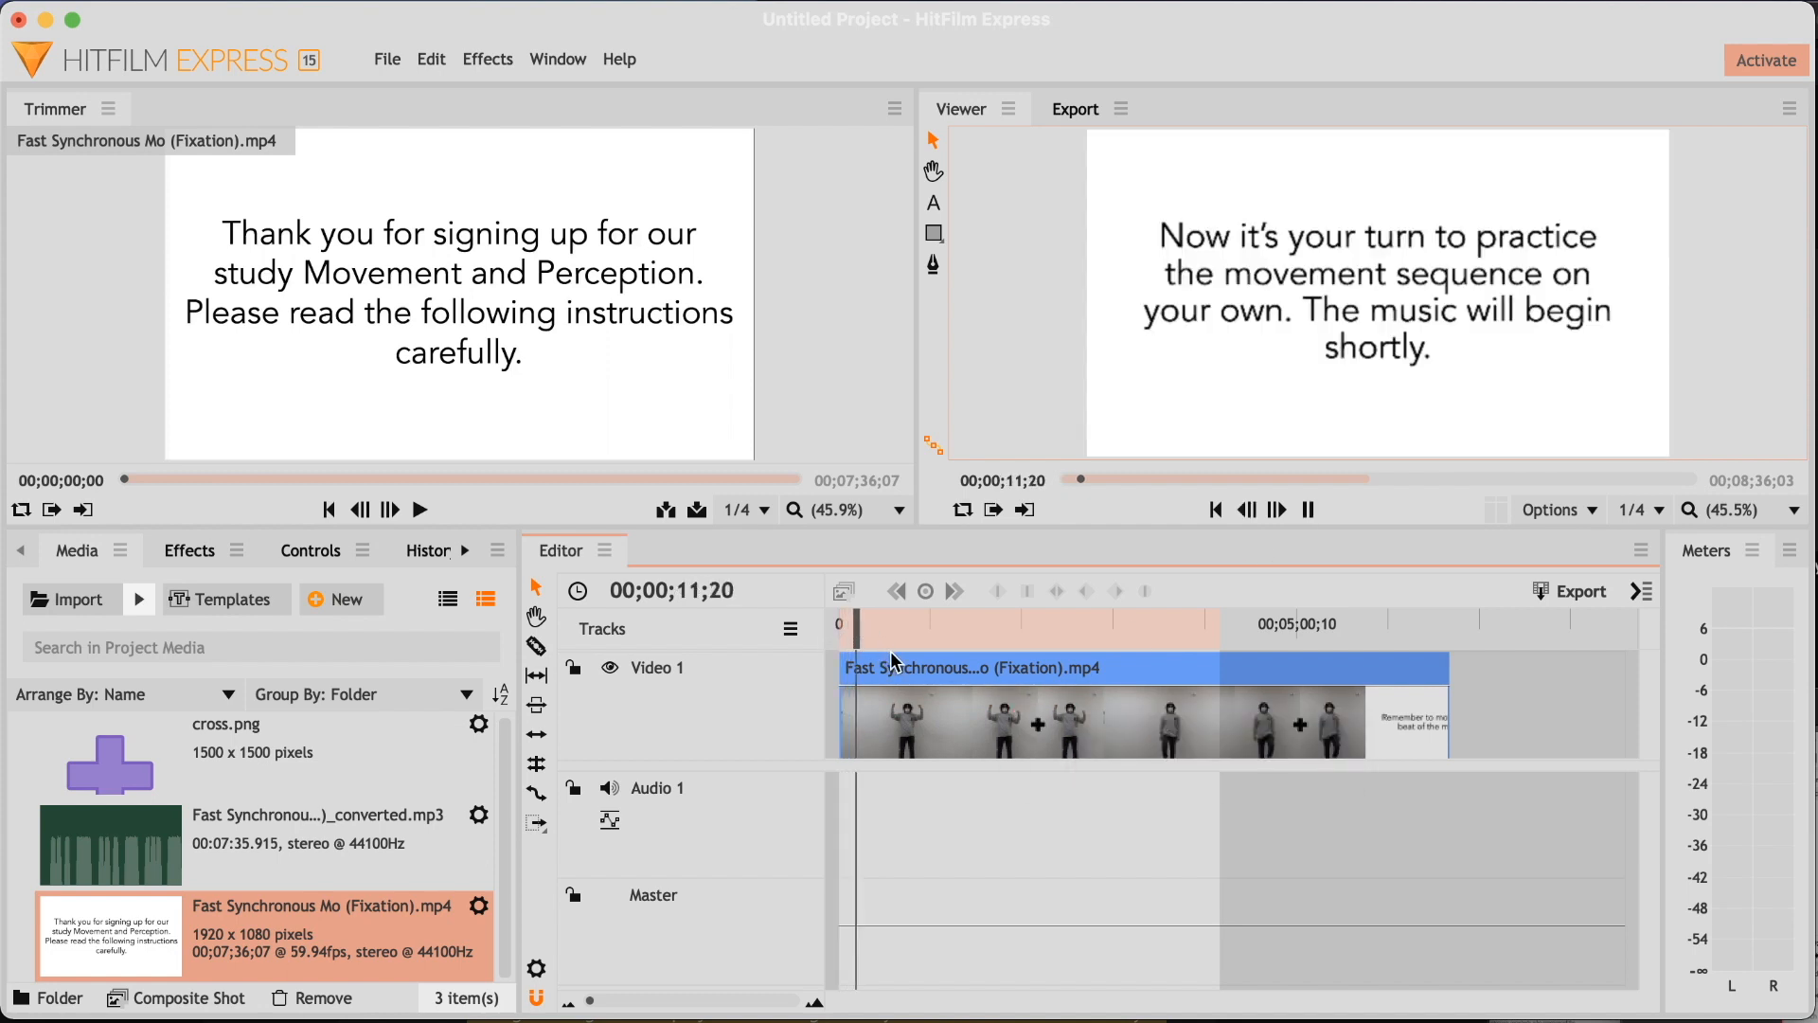
pyautogui.press('space')
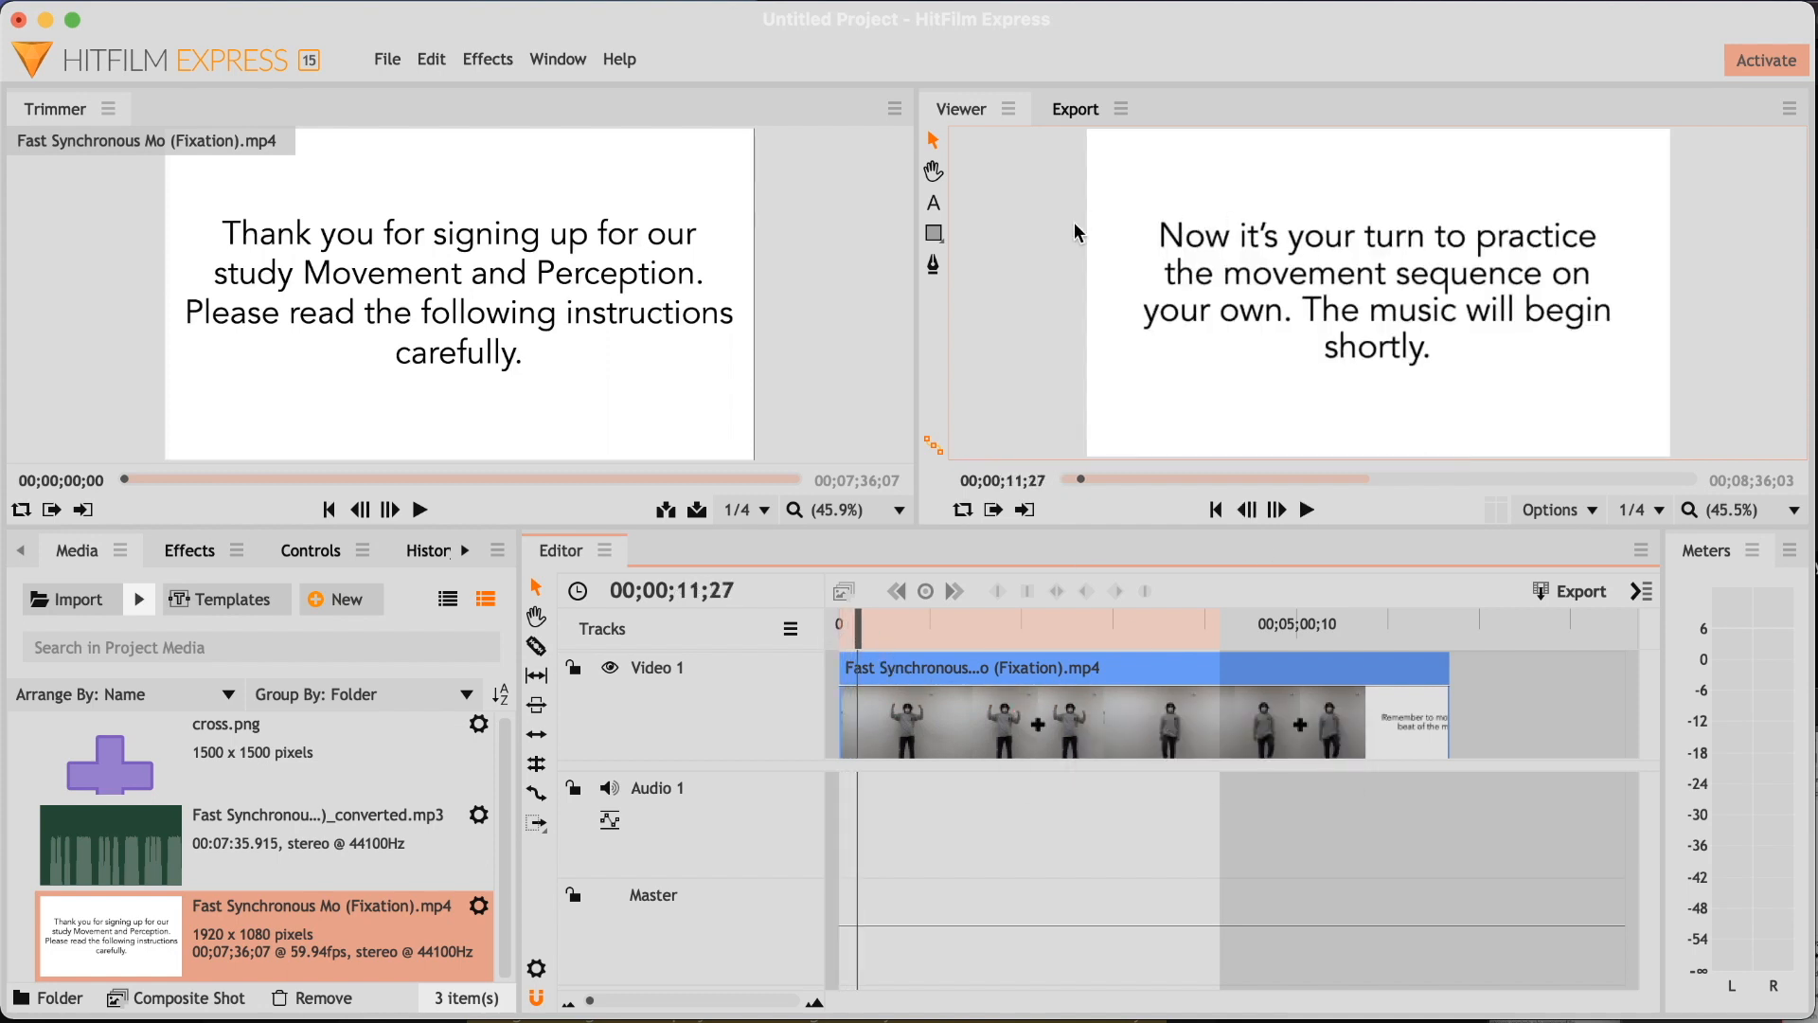
pyautogui.moveTo(861, 632); pyautogui.dragTo(863, 632)
pyautogui.click(864, 632)
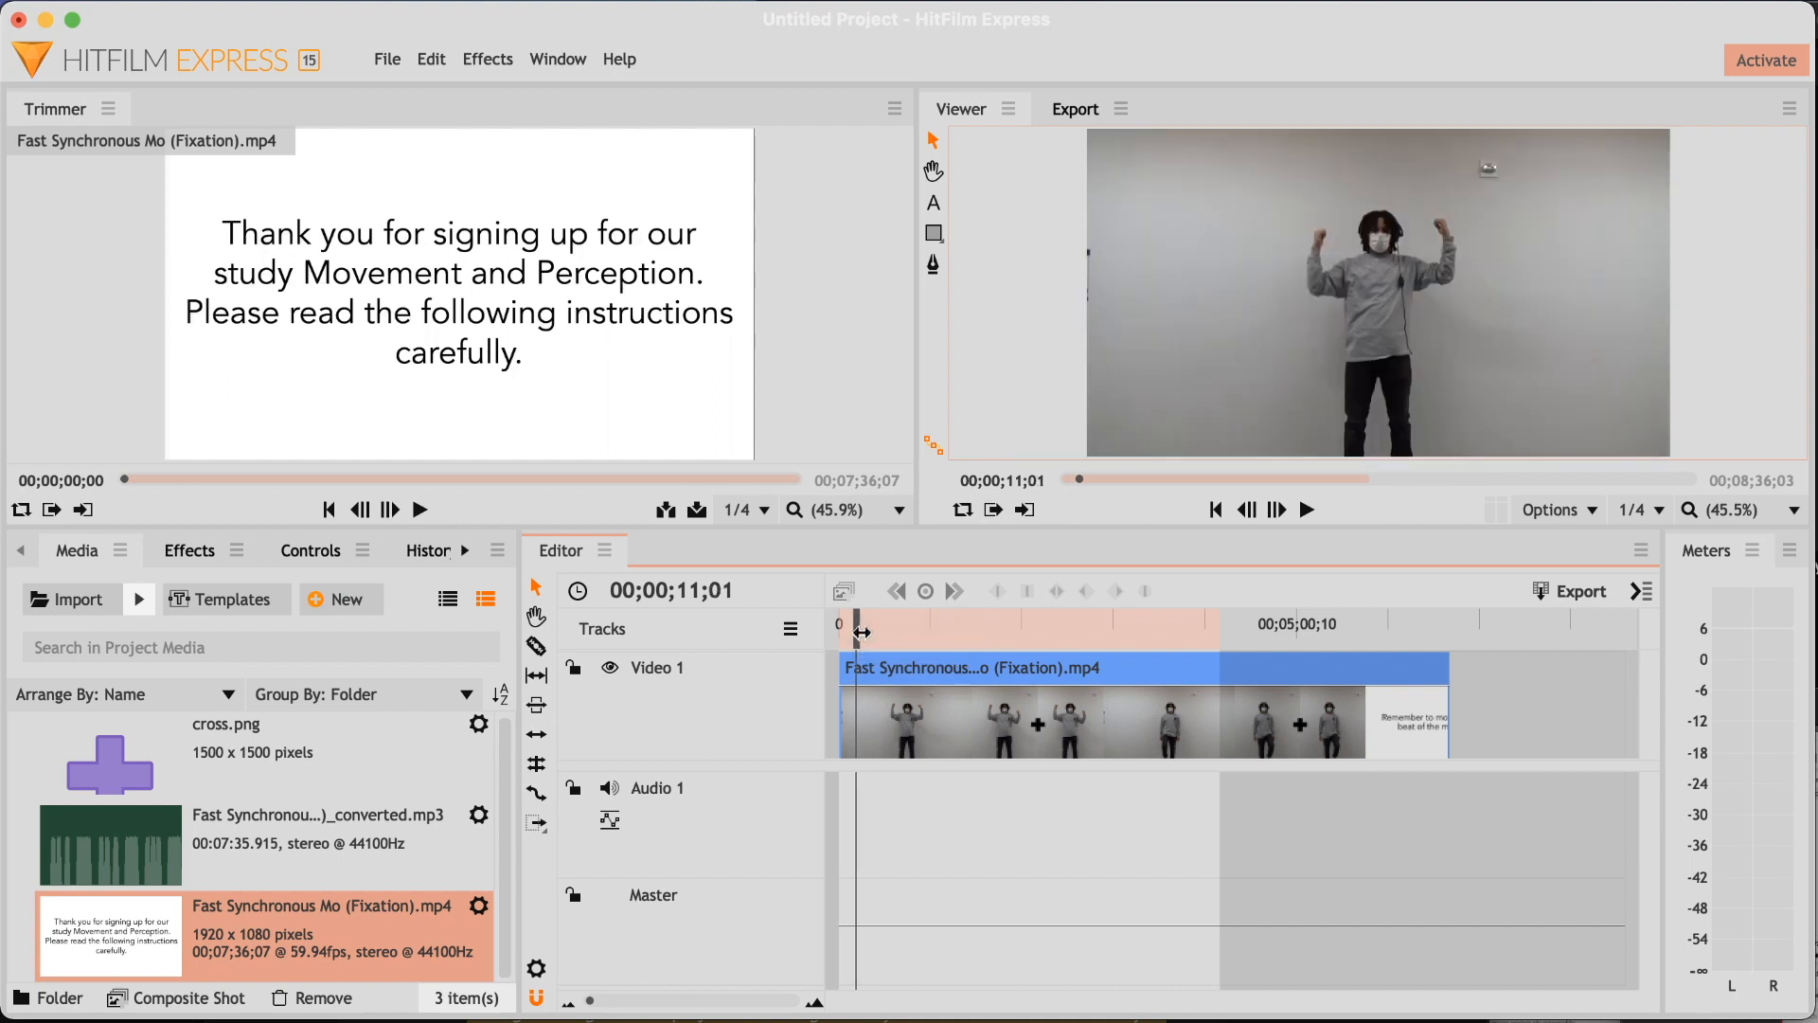
pyautogui.click(857, 680)
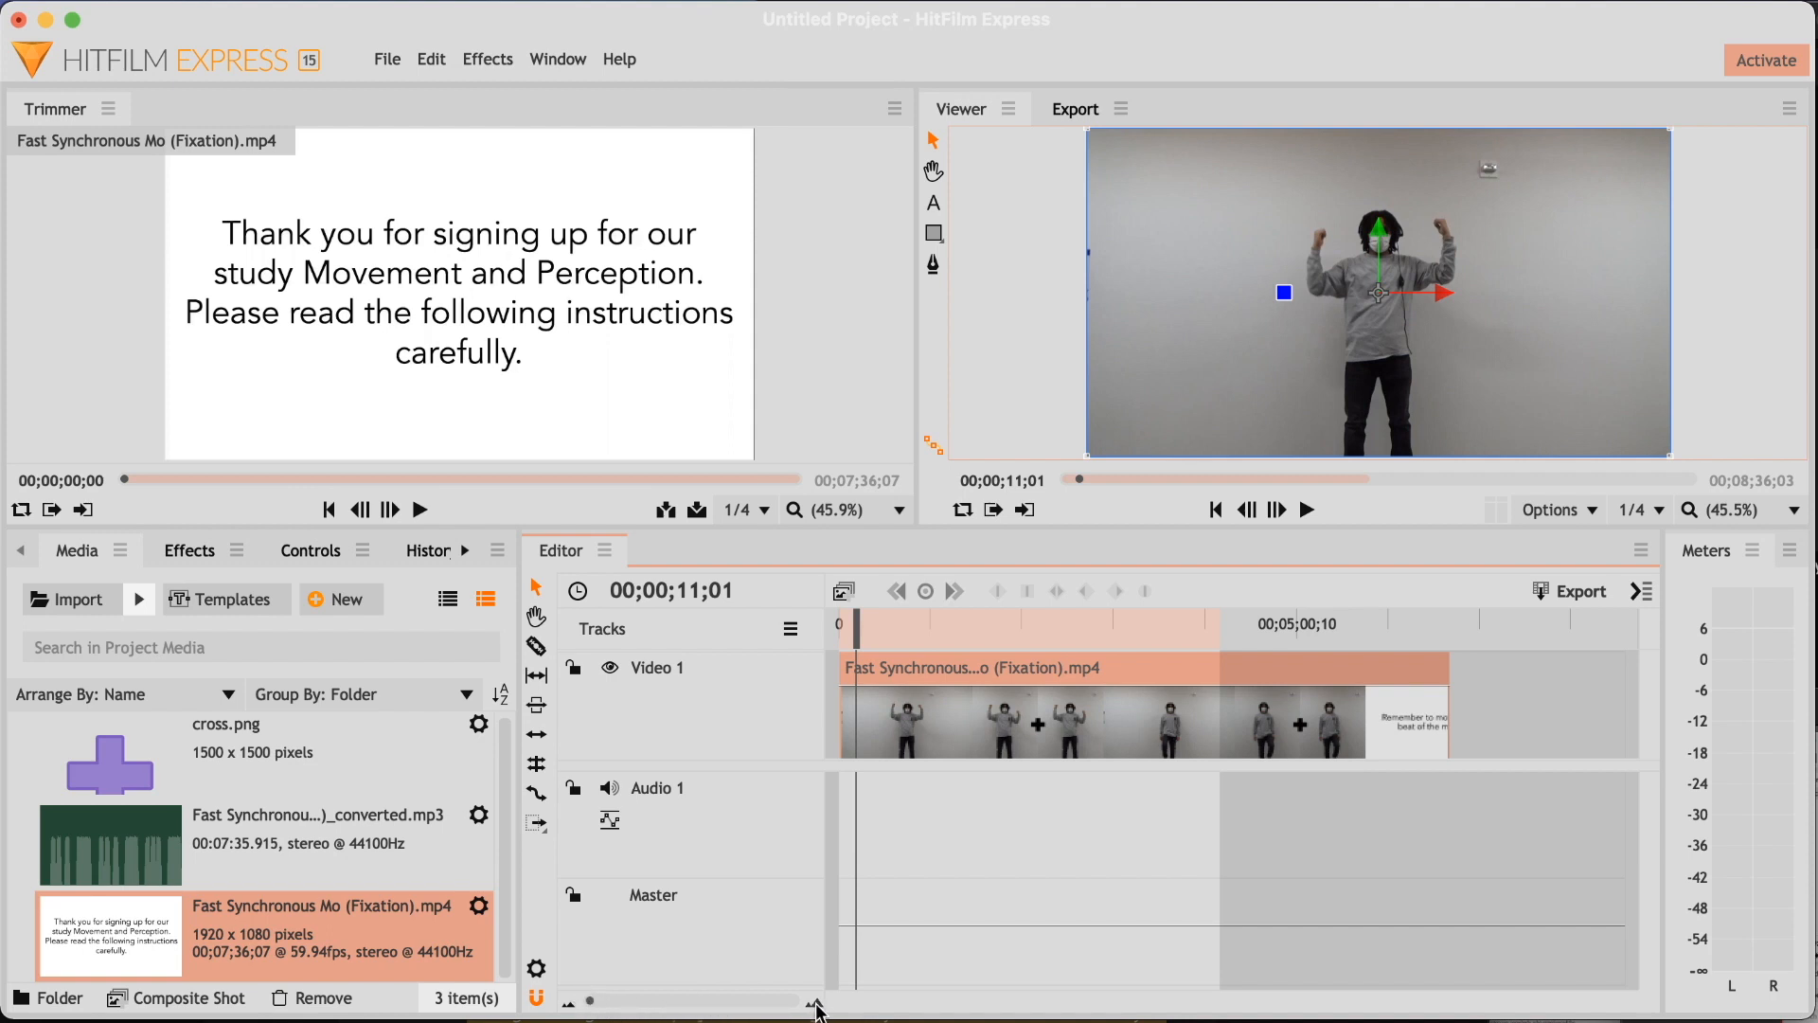
# Slice the video clip at 00;00;10;18, just before the practice instruction slide.
pyautogui.moveTo(589, 1001); pyautogui.dragTo(660, 1002)
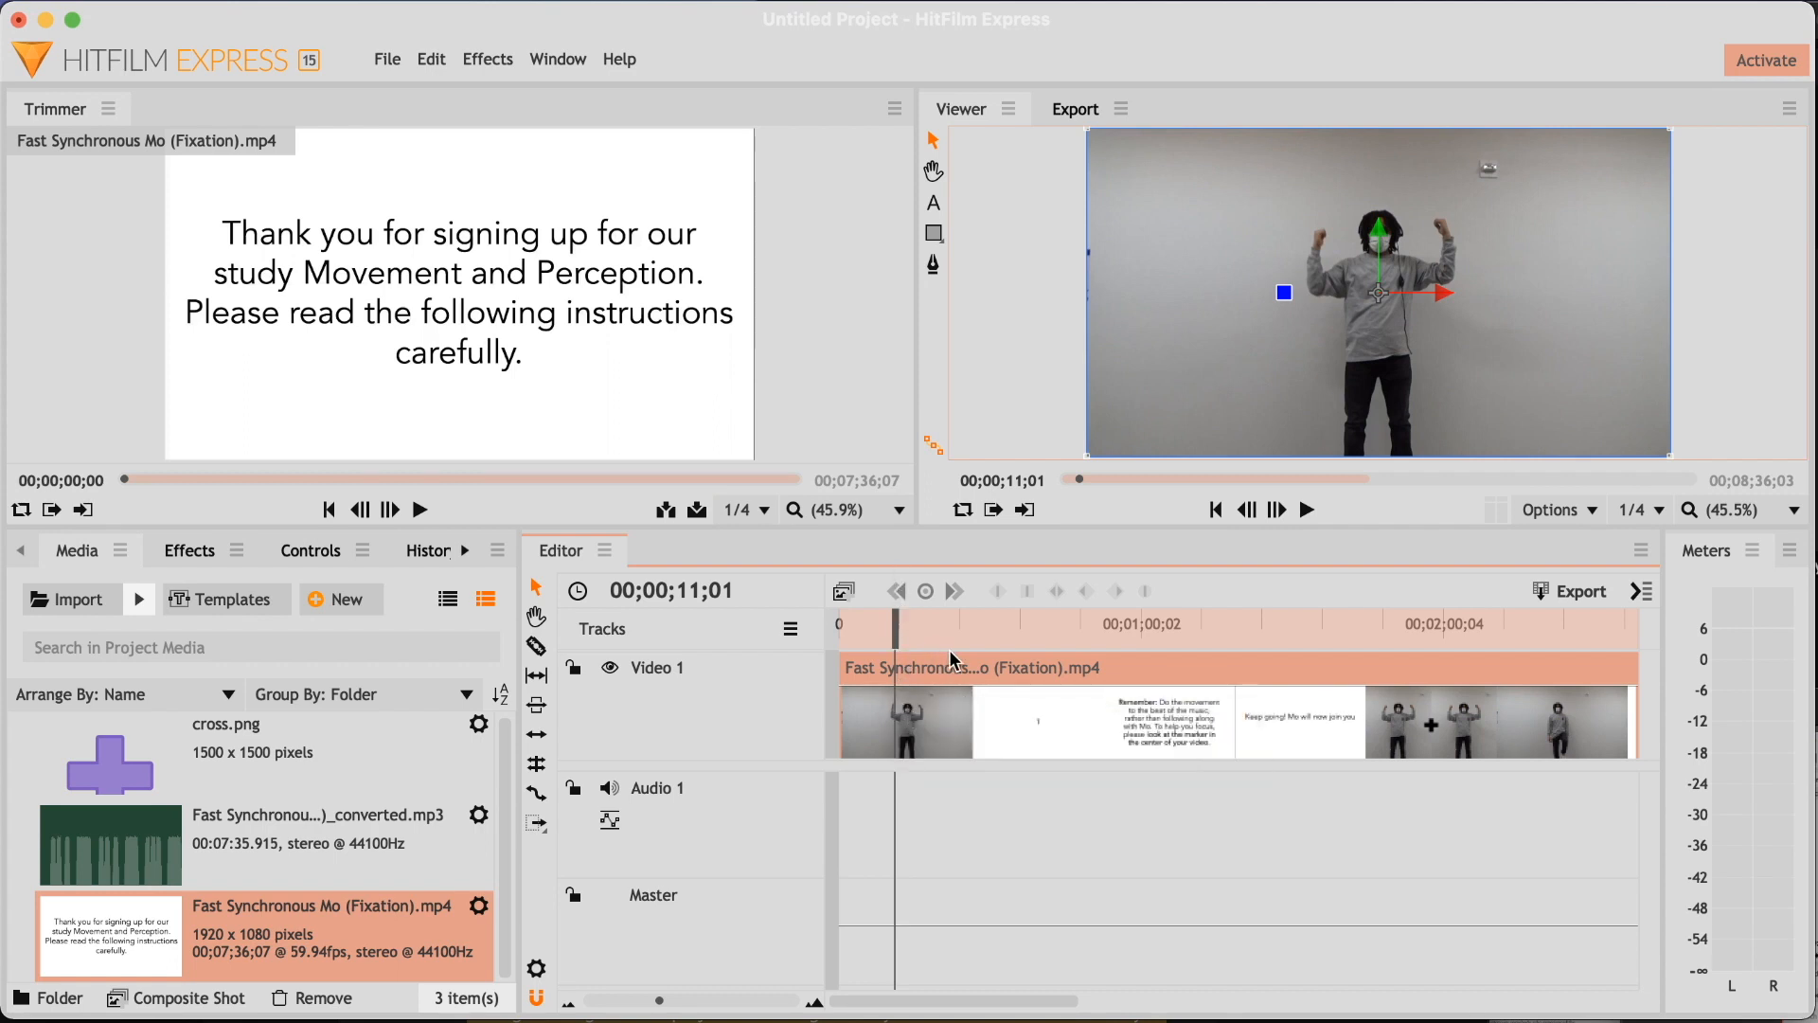
pyautogui.press('c')
pyautogui.moveTo(934, 630); pyautogui.dragTo(901, 628)
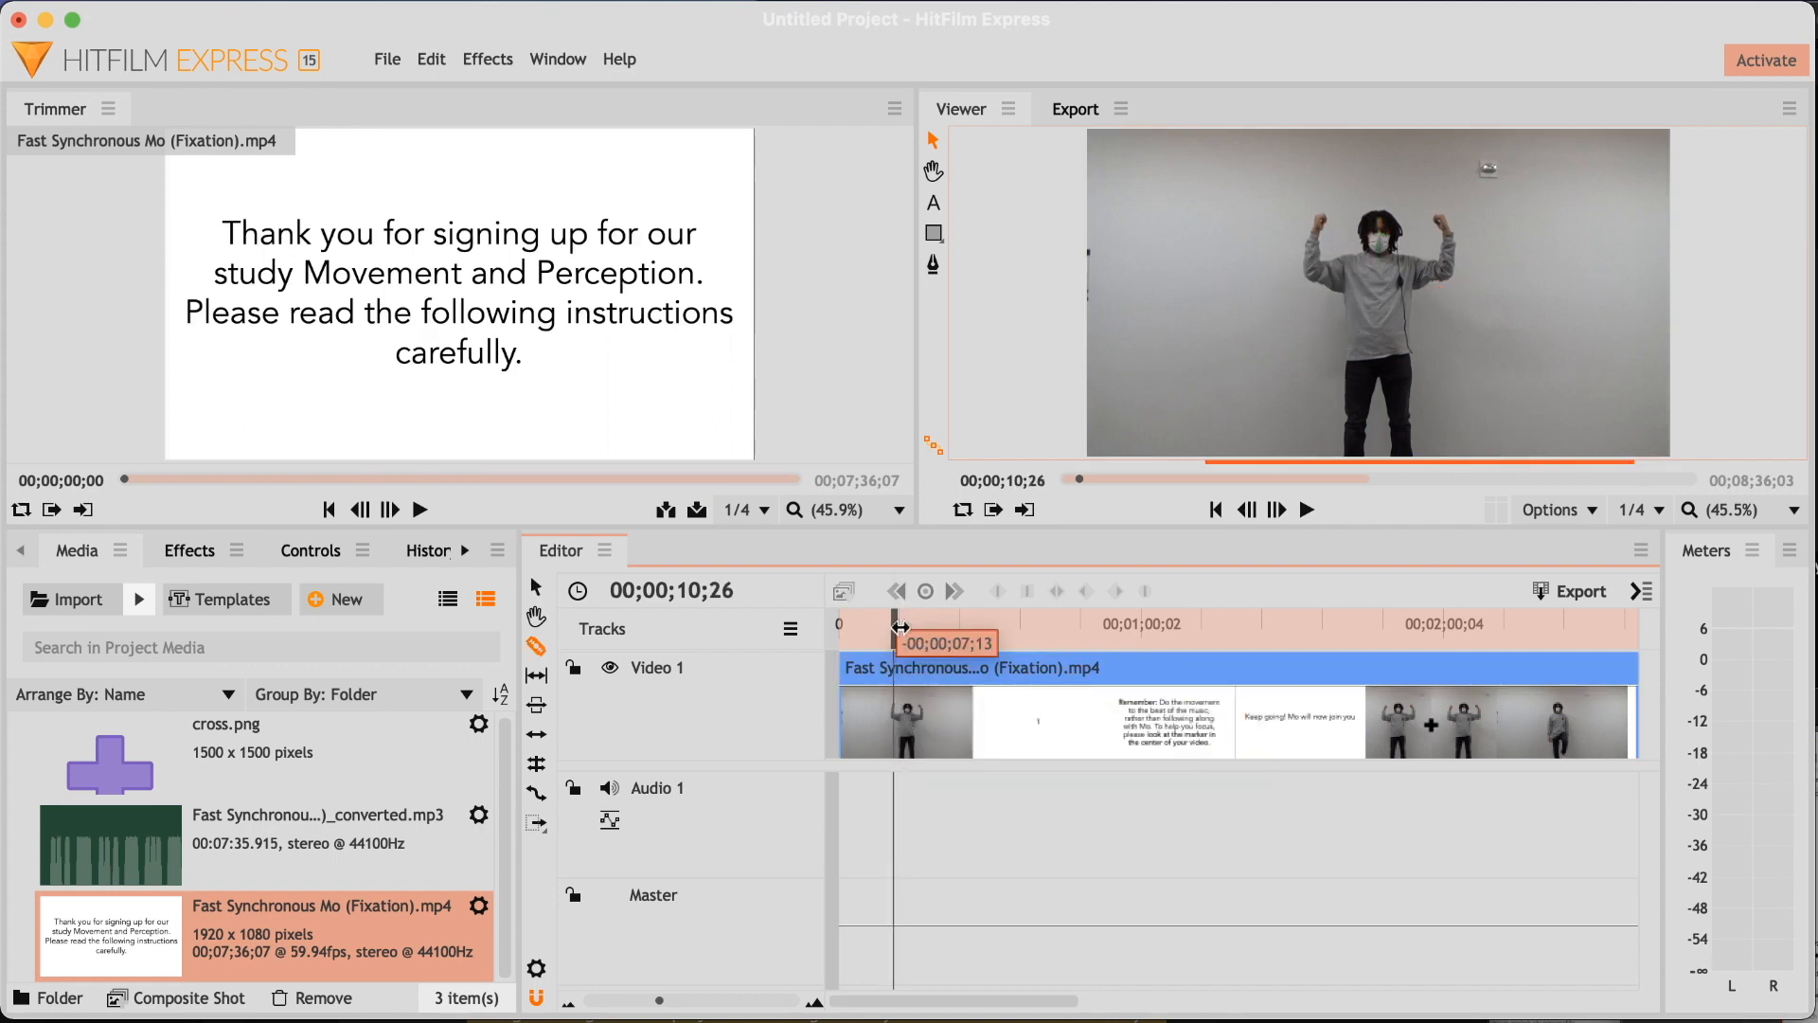
pyautogui.moveTo(900, 628); pyautogui.dragTo(899, 627)
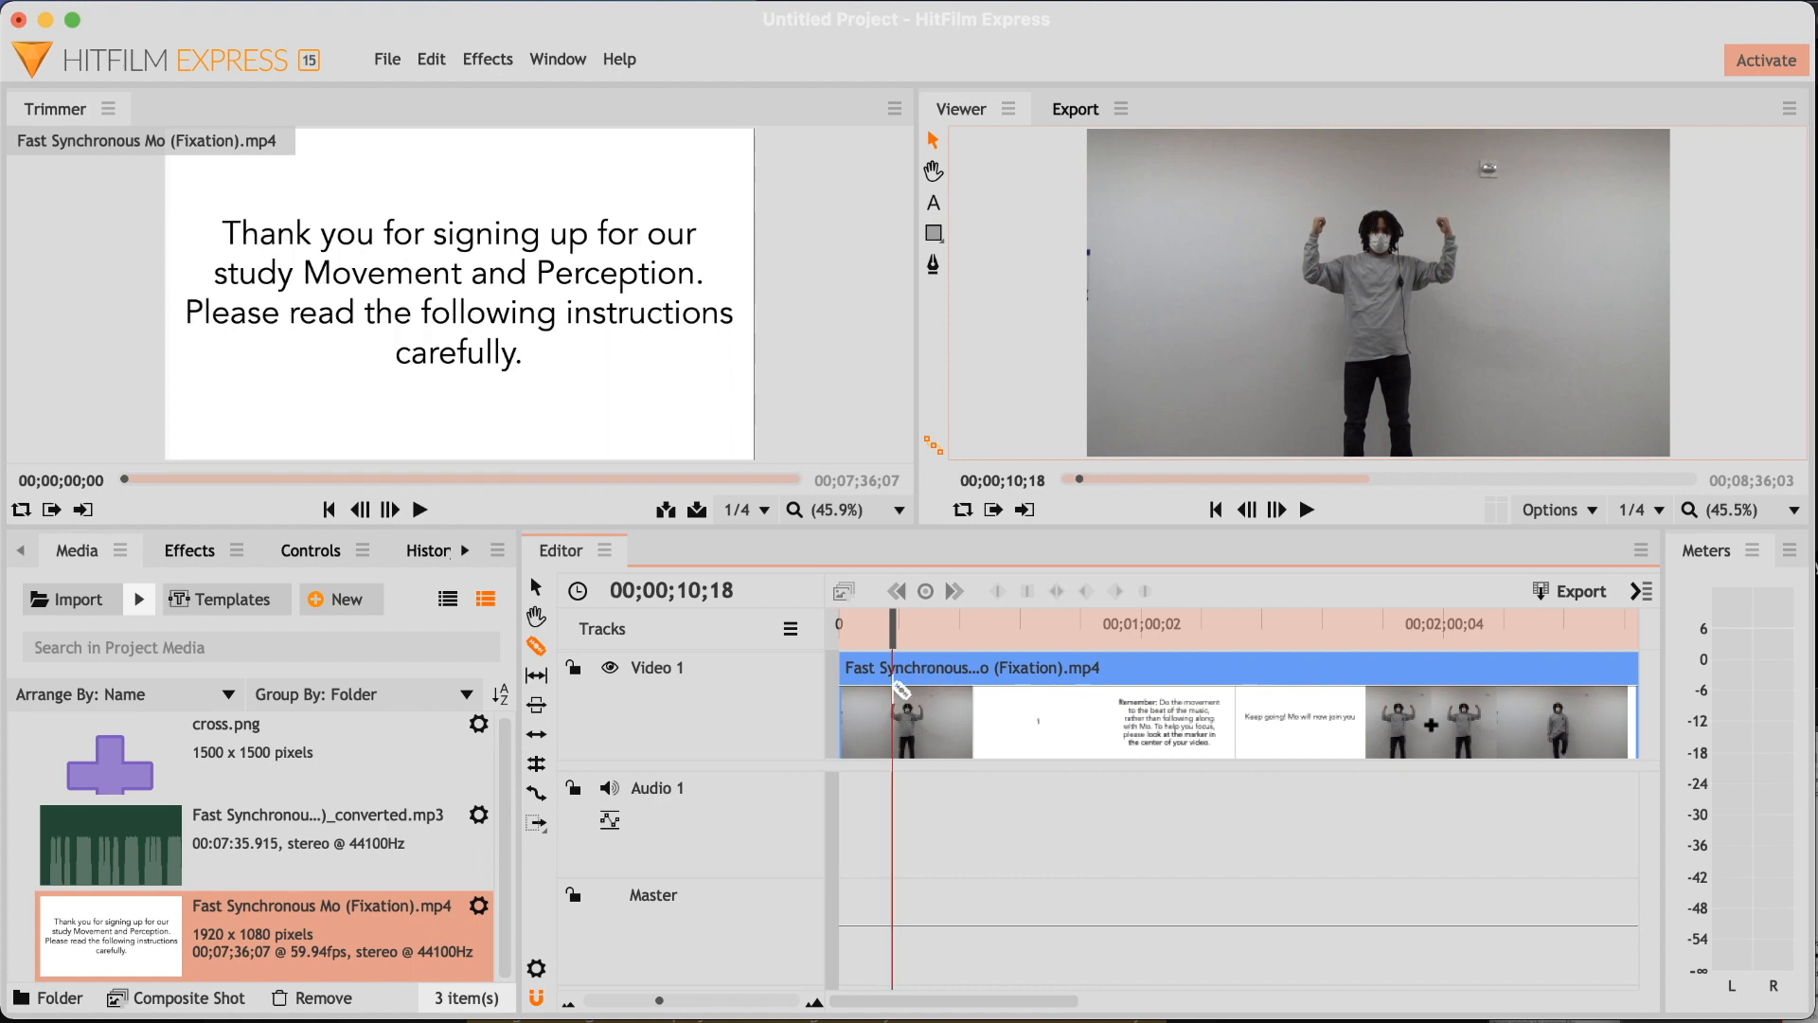
pyautogui.click(537, 587)
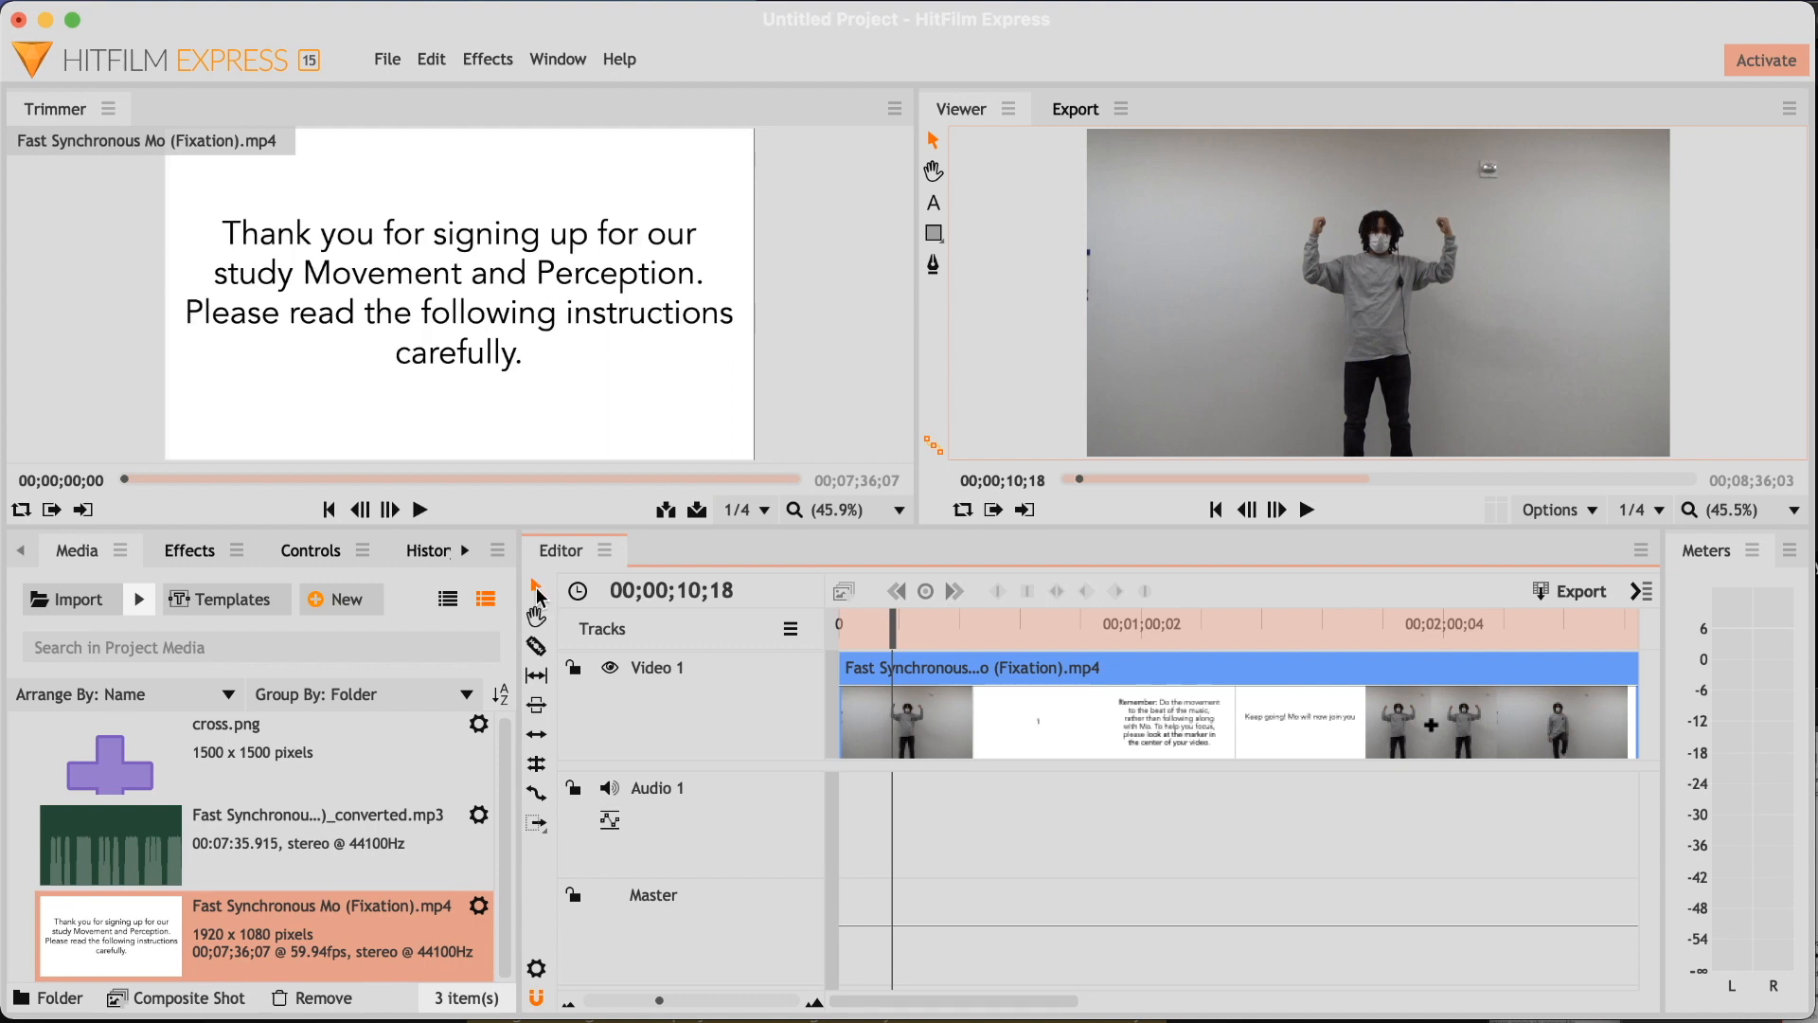
pyautogui.click(546, 653)
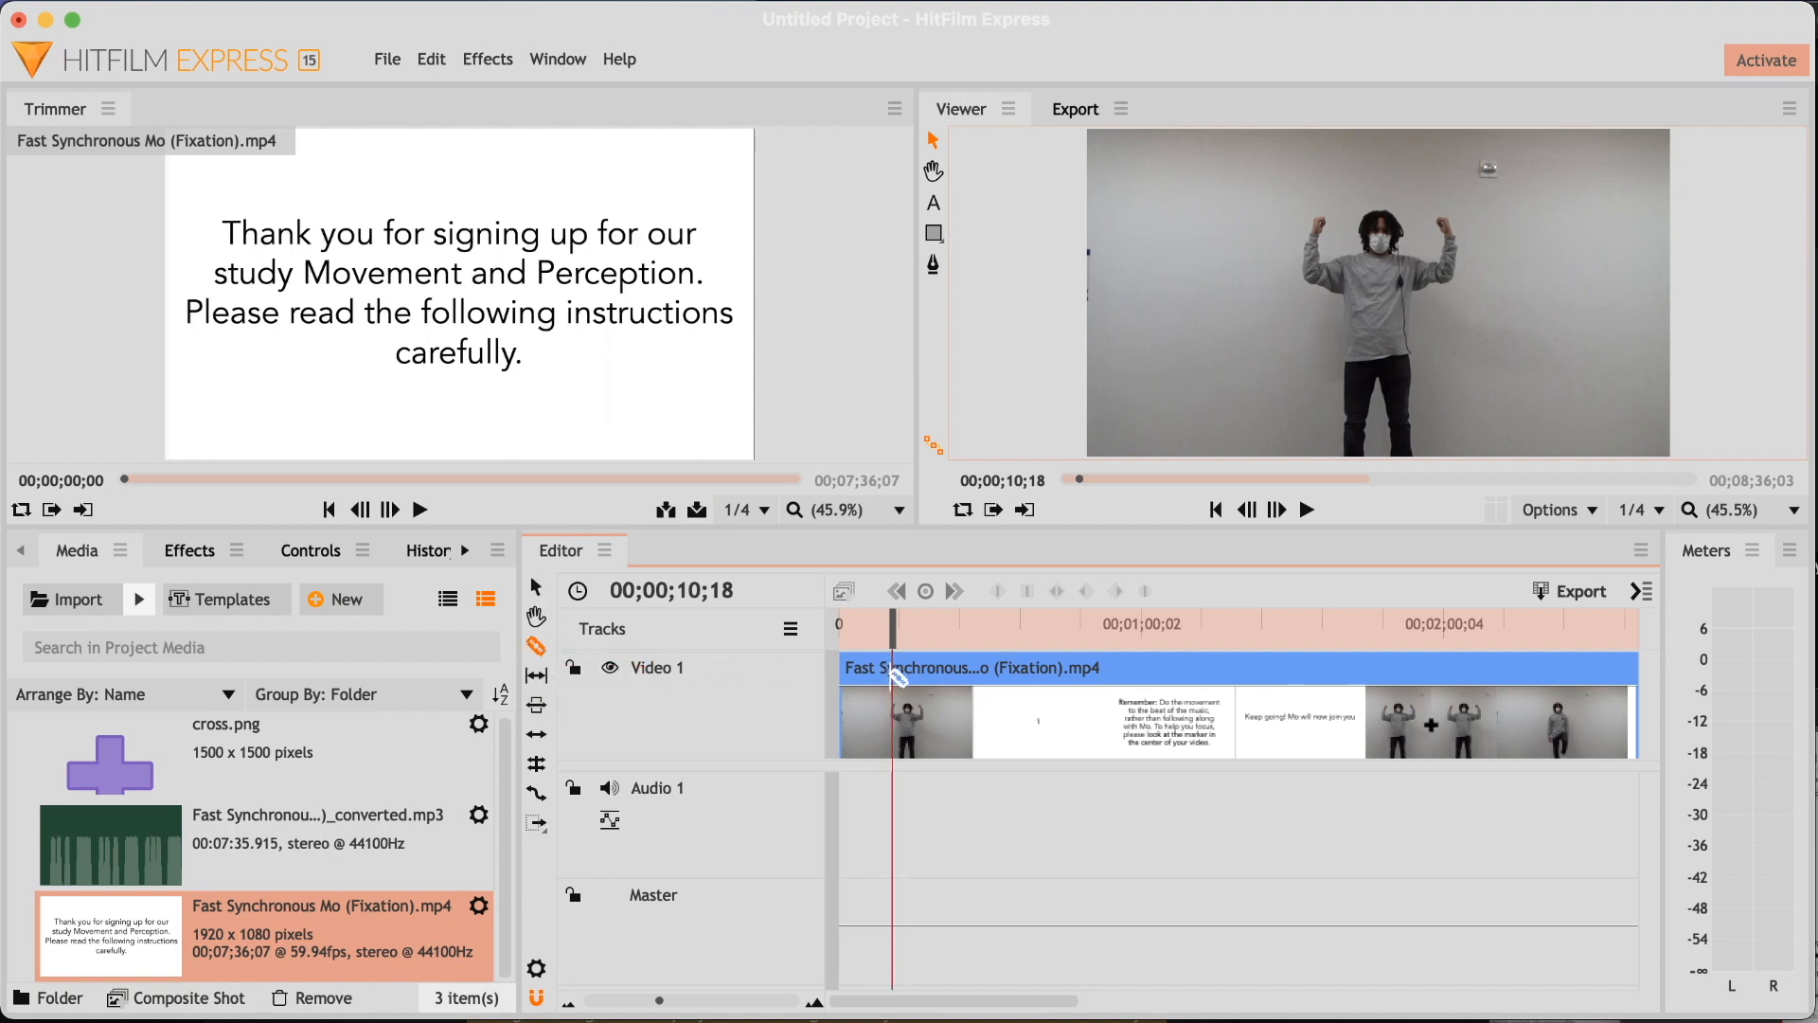
pyautogui.click(893, 673)
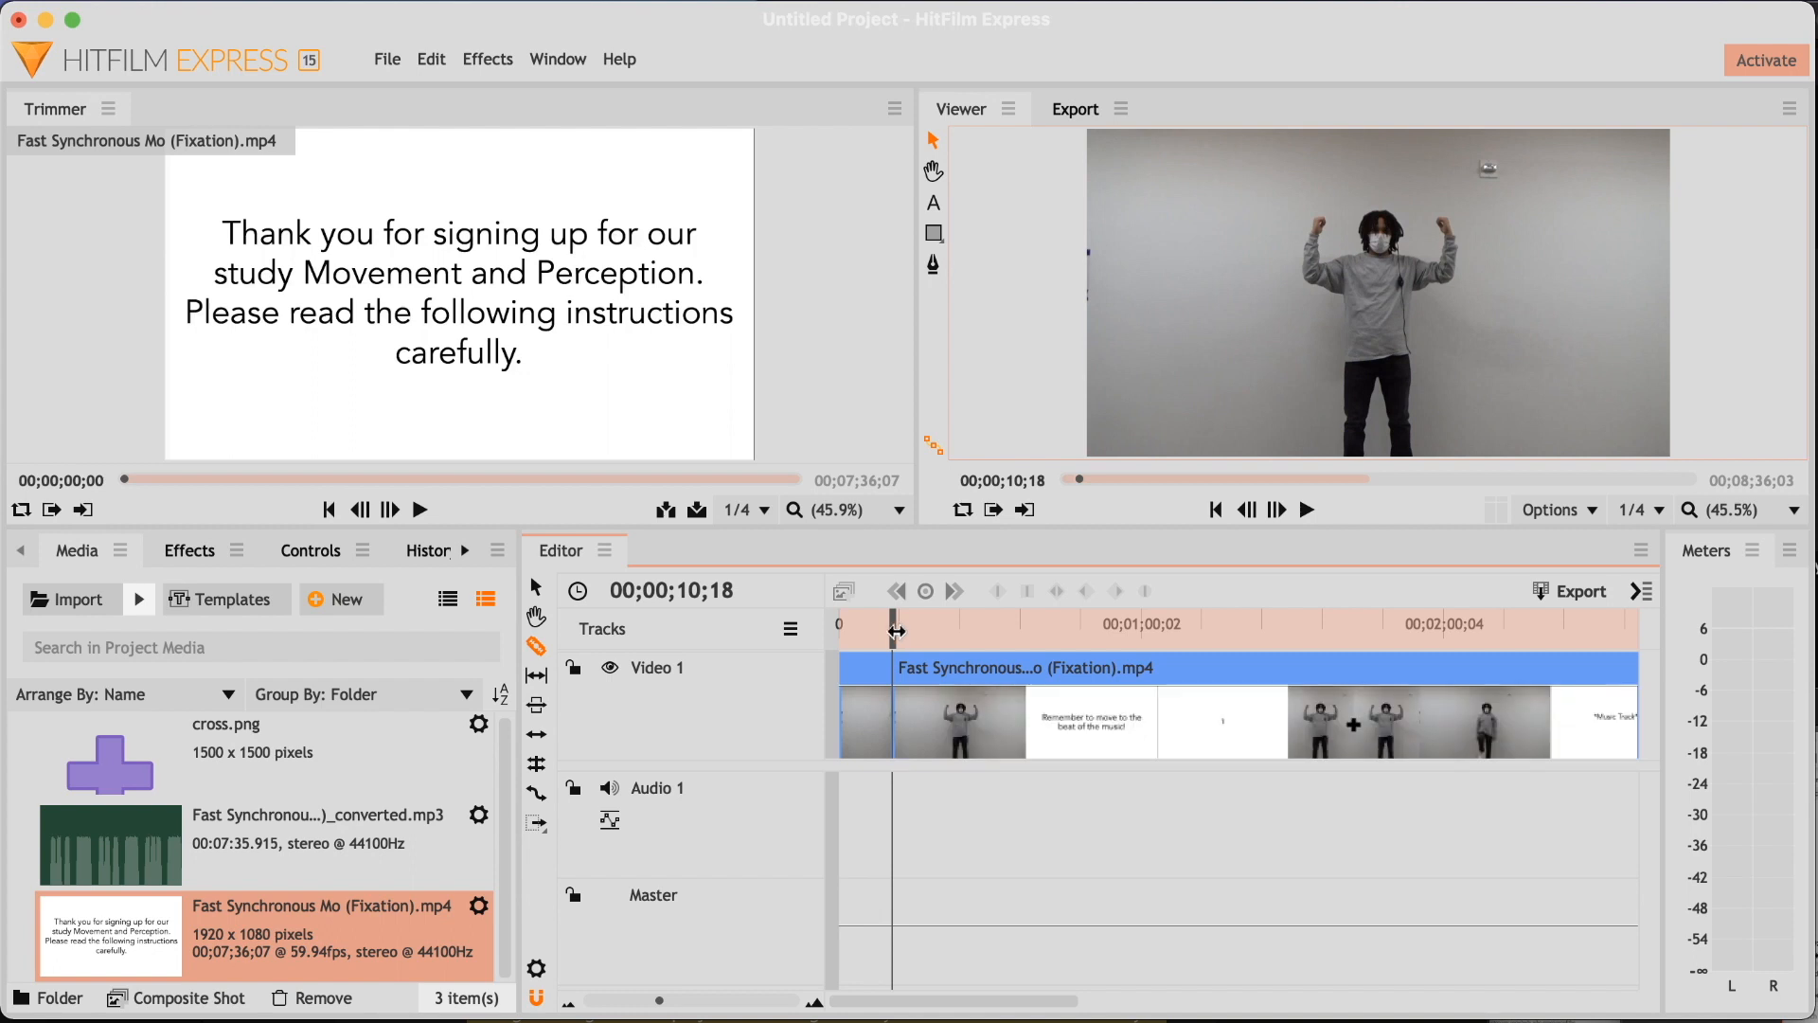
# Slice the video clip again at 00;00;20;12, where the "Ready in 3" slide shows, and delete the segment between the two cuts.
pyautogui.moveTo(895, 630); pyautogui.dragTo(928, 647)
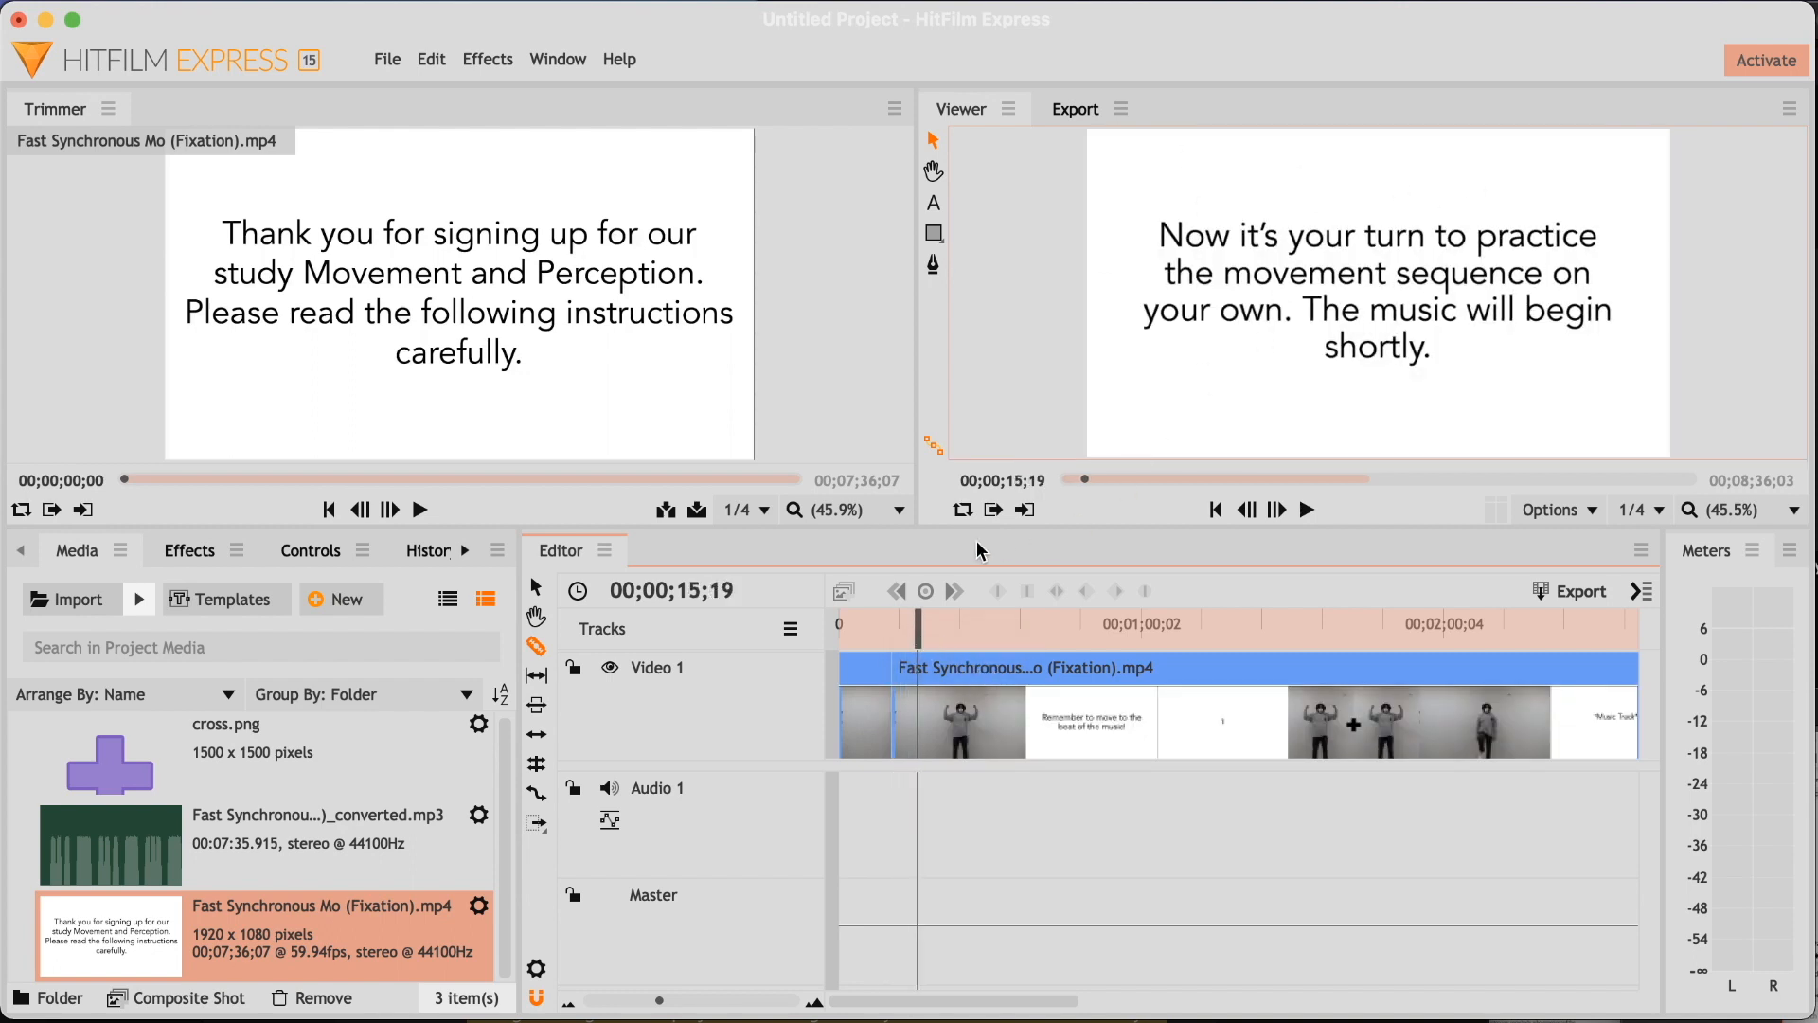
pyautogui.moveTo(918, 637)
pyautogui.mouseDown()
pyautogui.moveTo(952, 646)
pyautogui.moveTo(941, 634)
pyautogui.mouseUp()
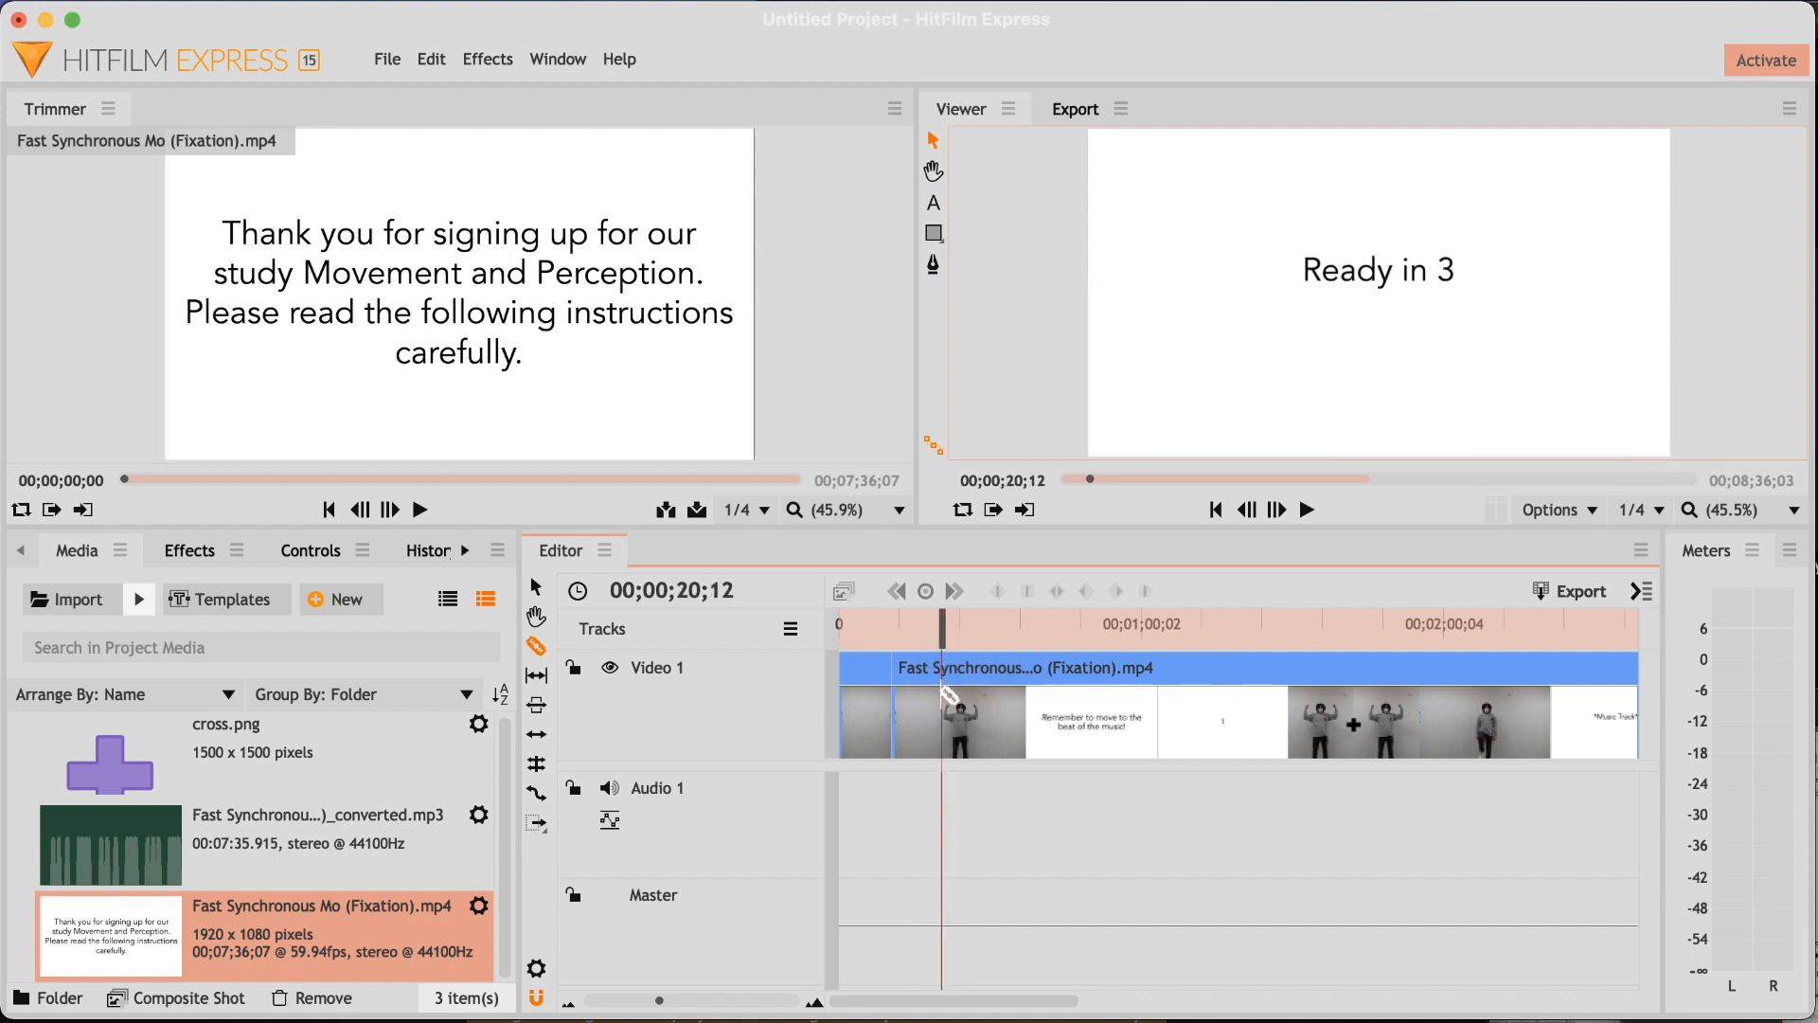
pyautogui.click(943, 689)
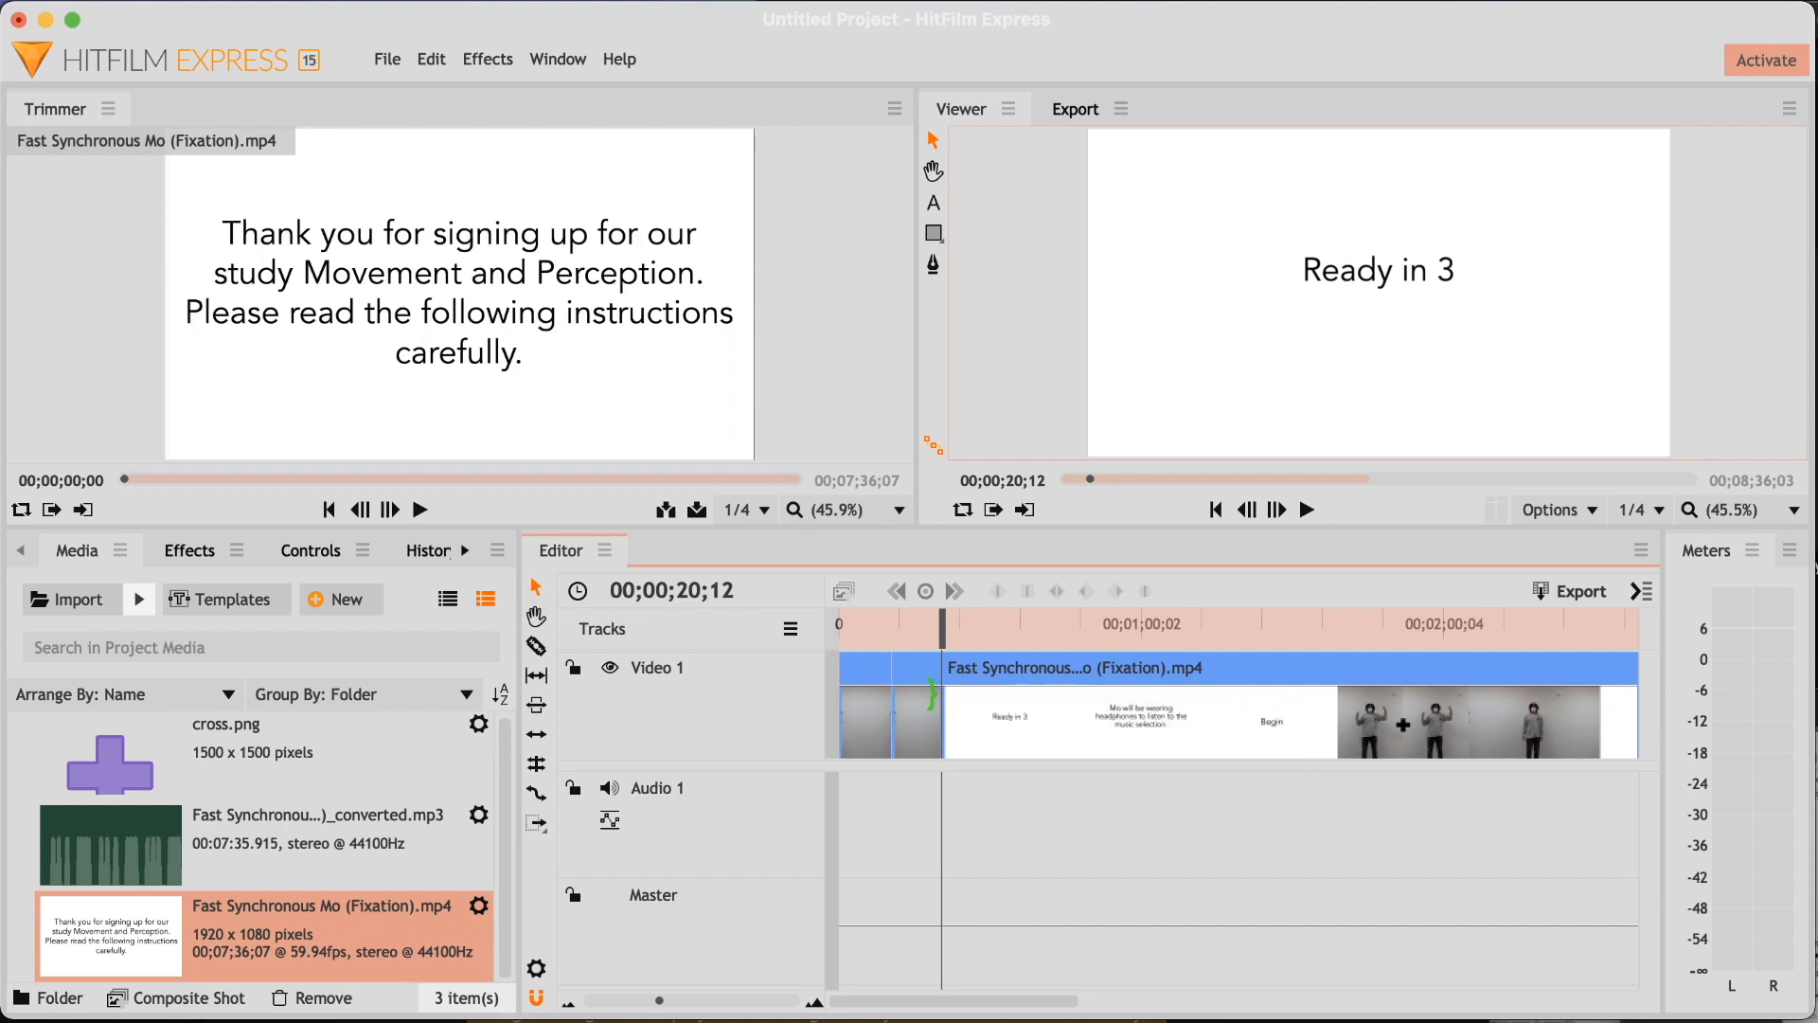
pyautogui.click(918, 671)
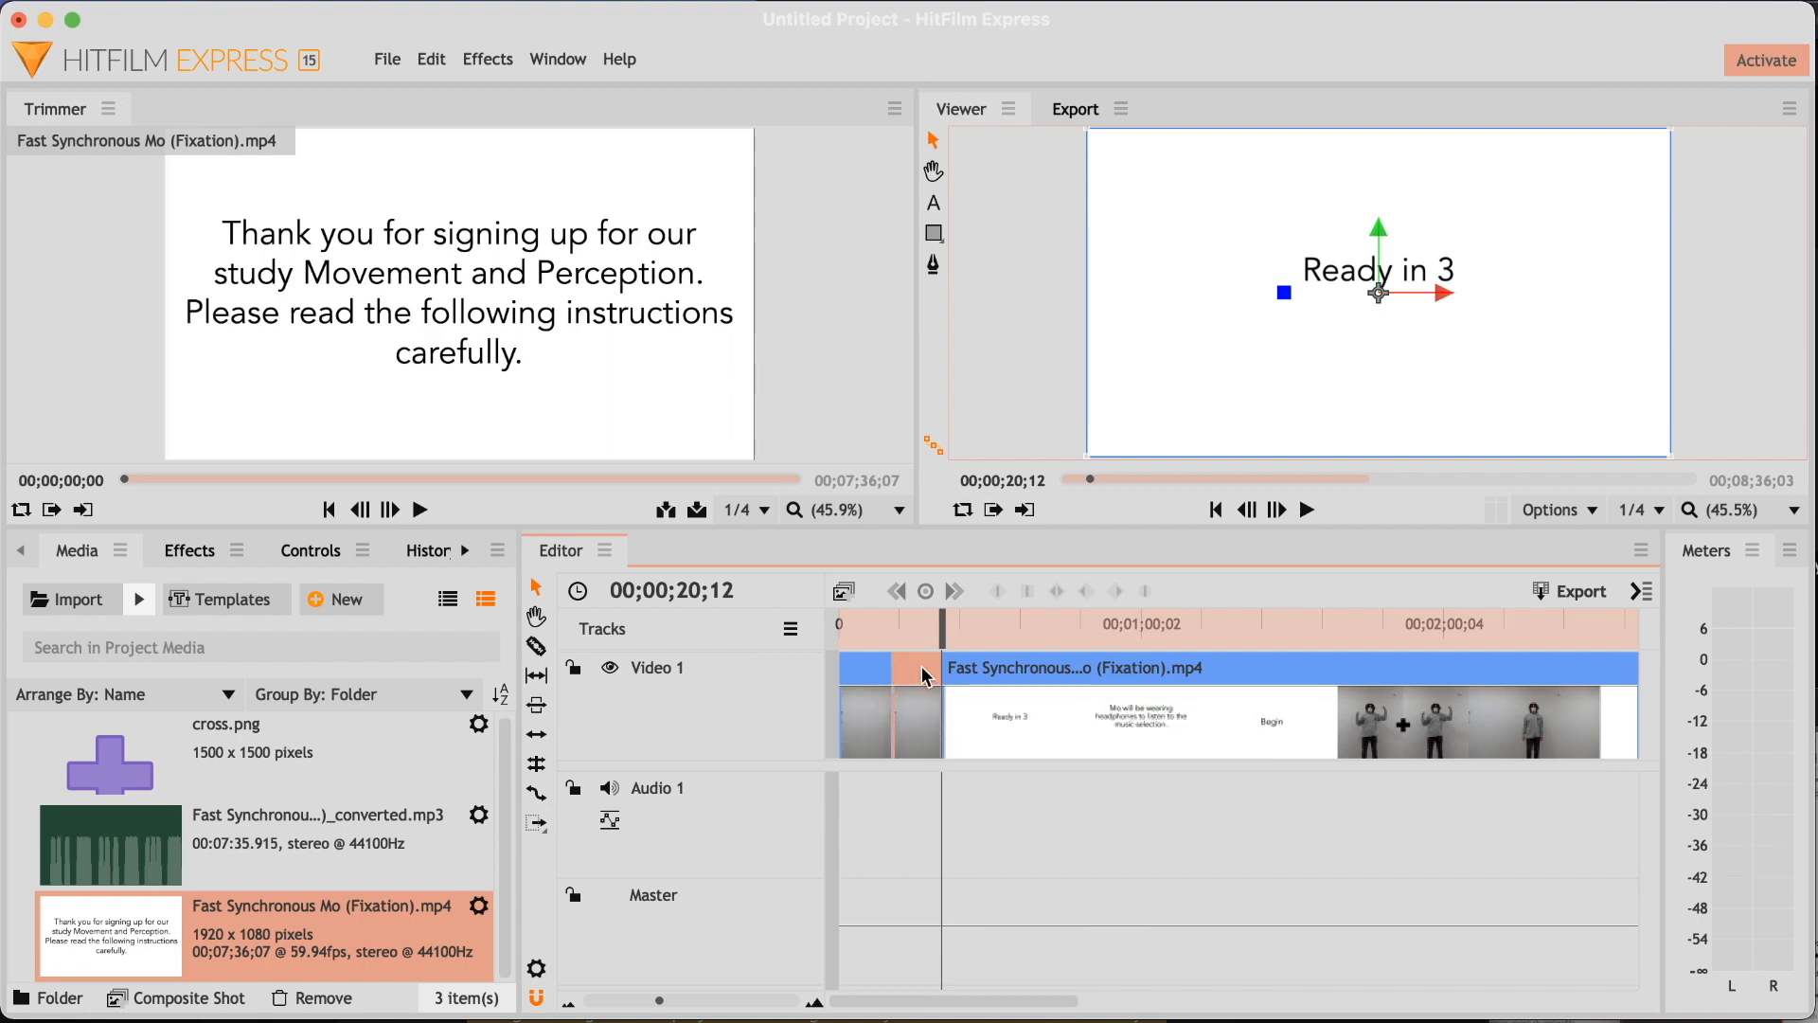
pyautogui.press('Delete')
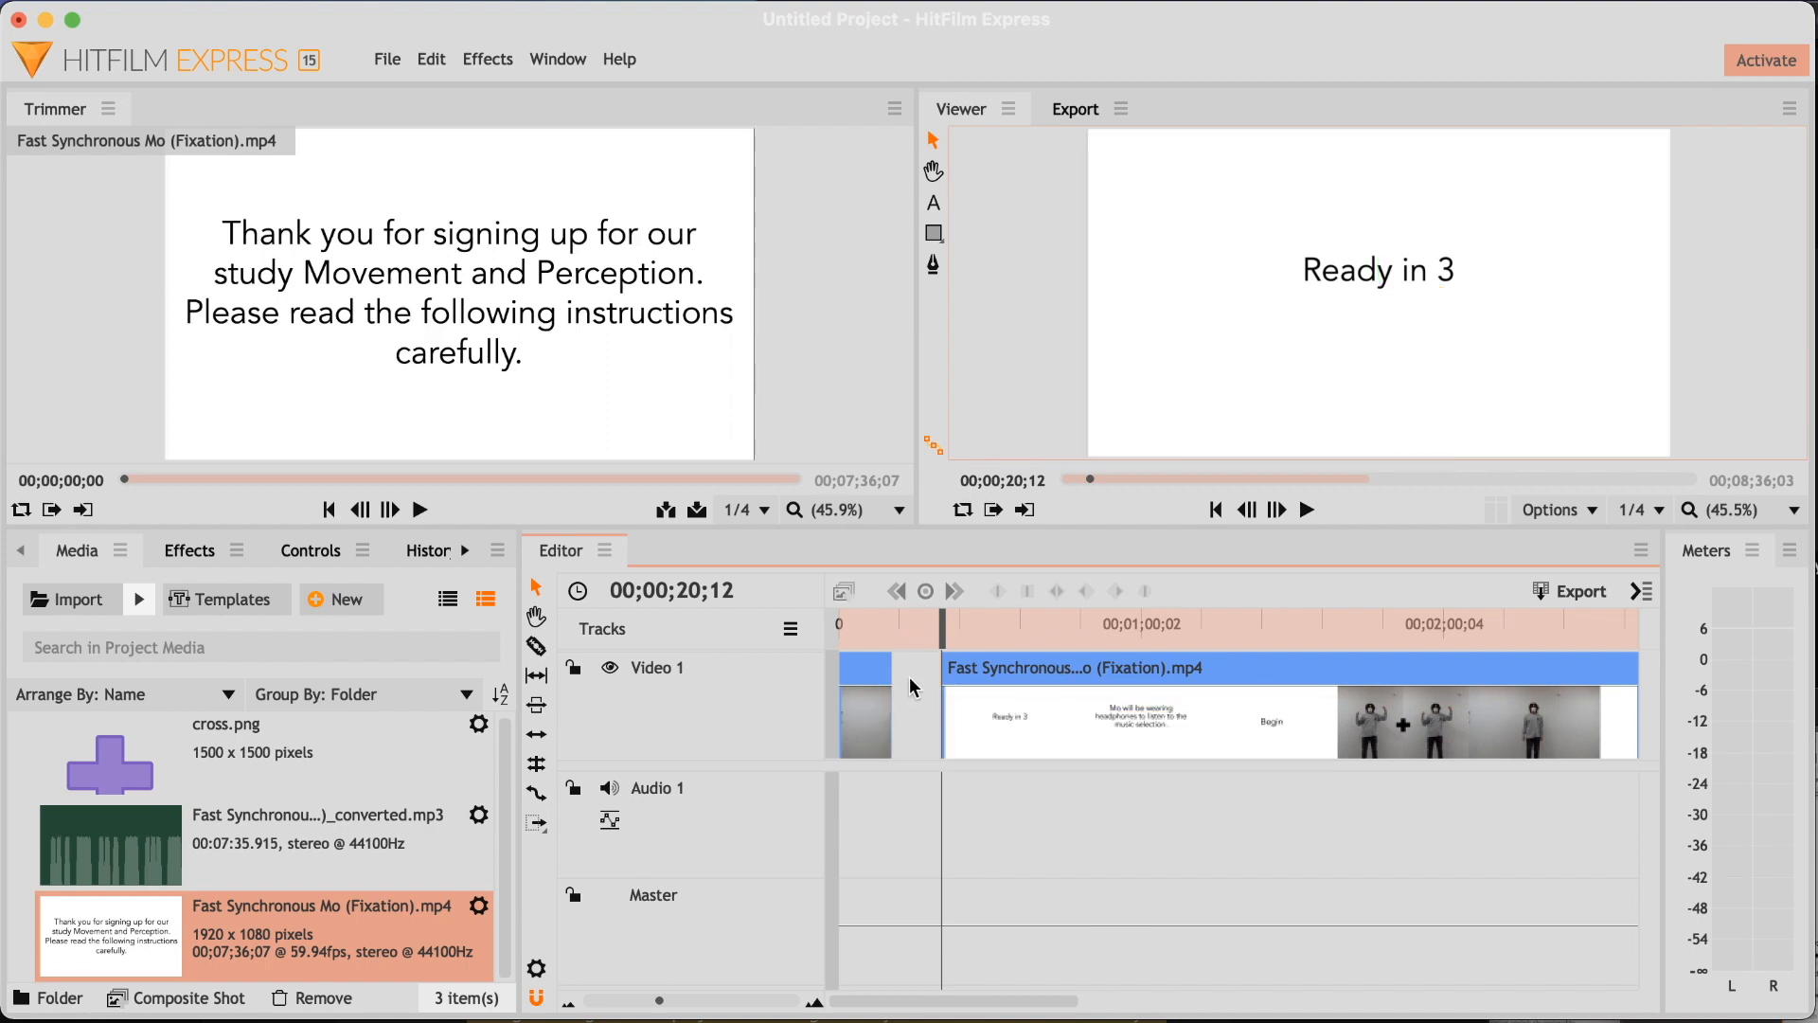
pyautogui.moveTo(871, 633); pyautogui.dragTo(1009, 663)
pyautogui.click(1045, 668)
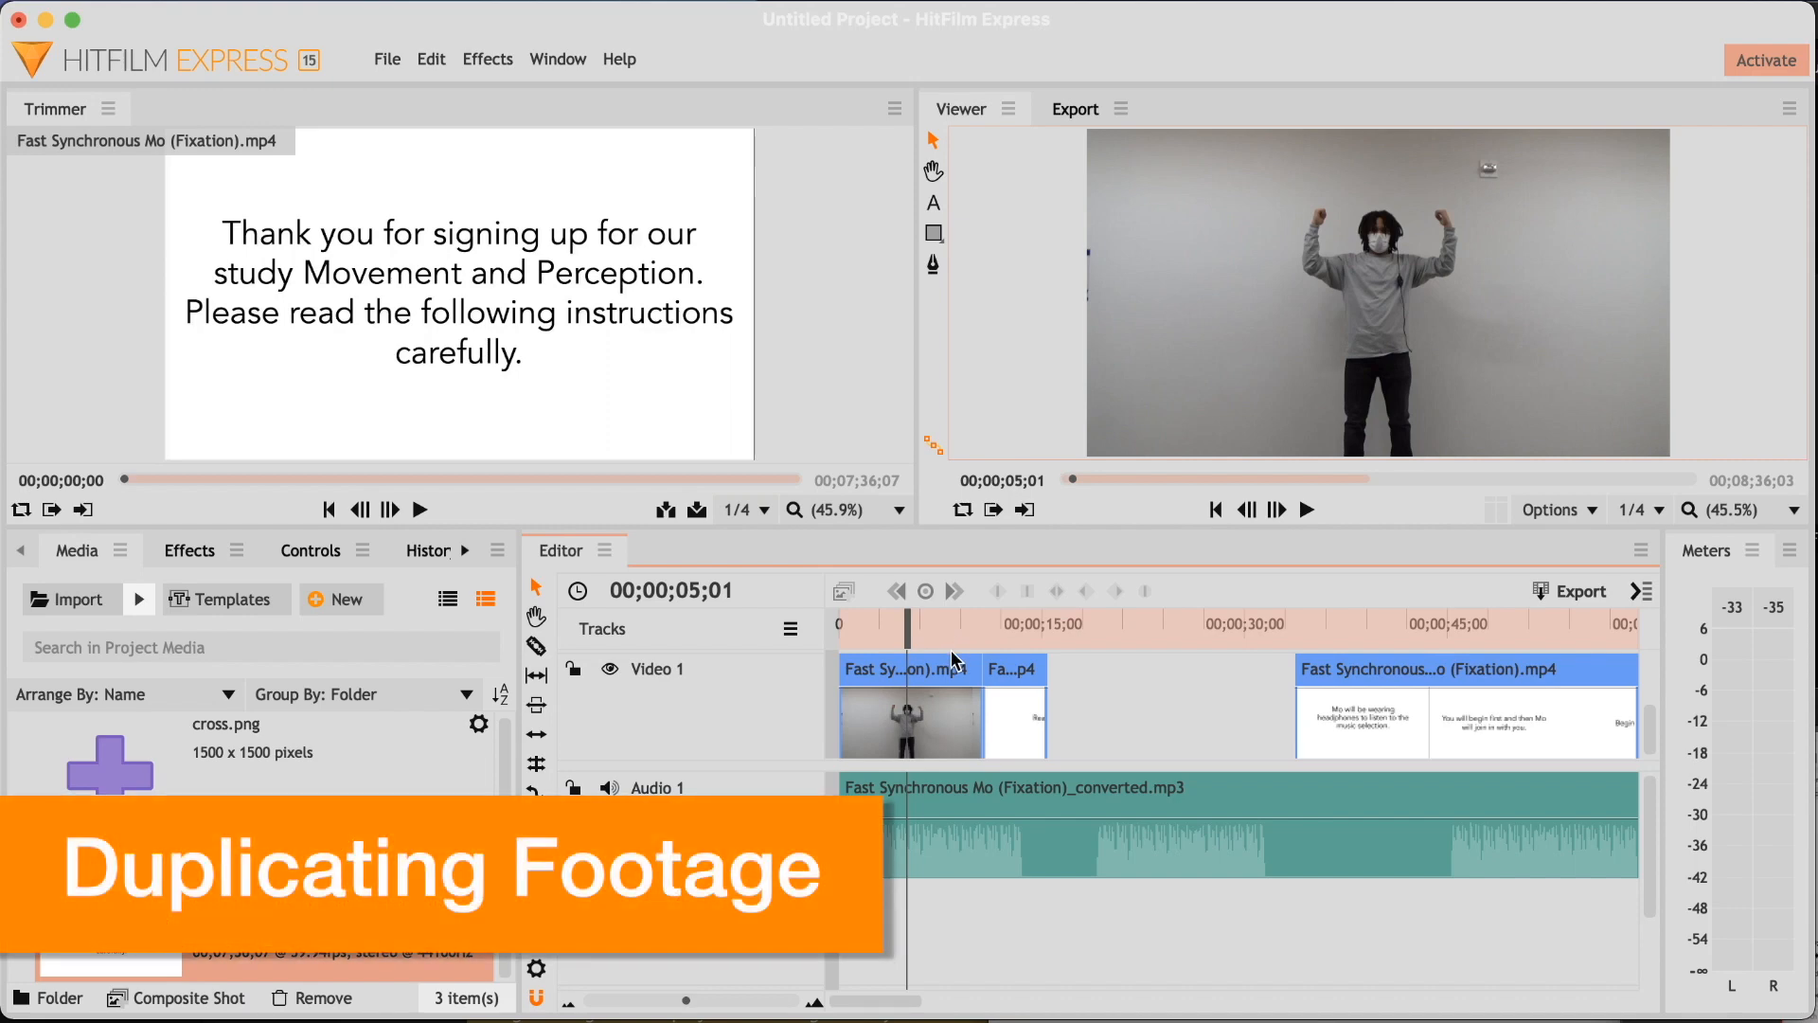
# Copy the first movement clip and paste it on Video 1 at 00;00;16;03, in the gap after the short slide clip.
pyautogui.click(948, 678)
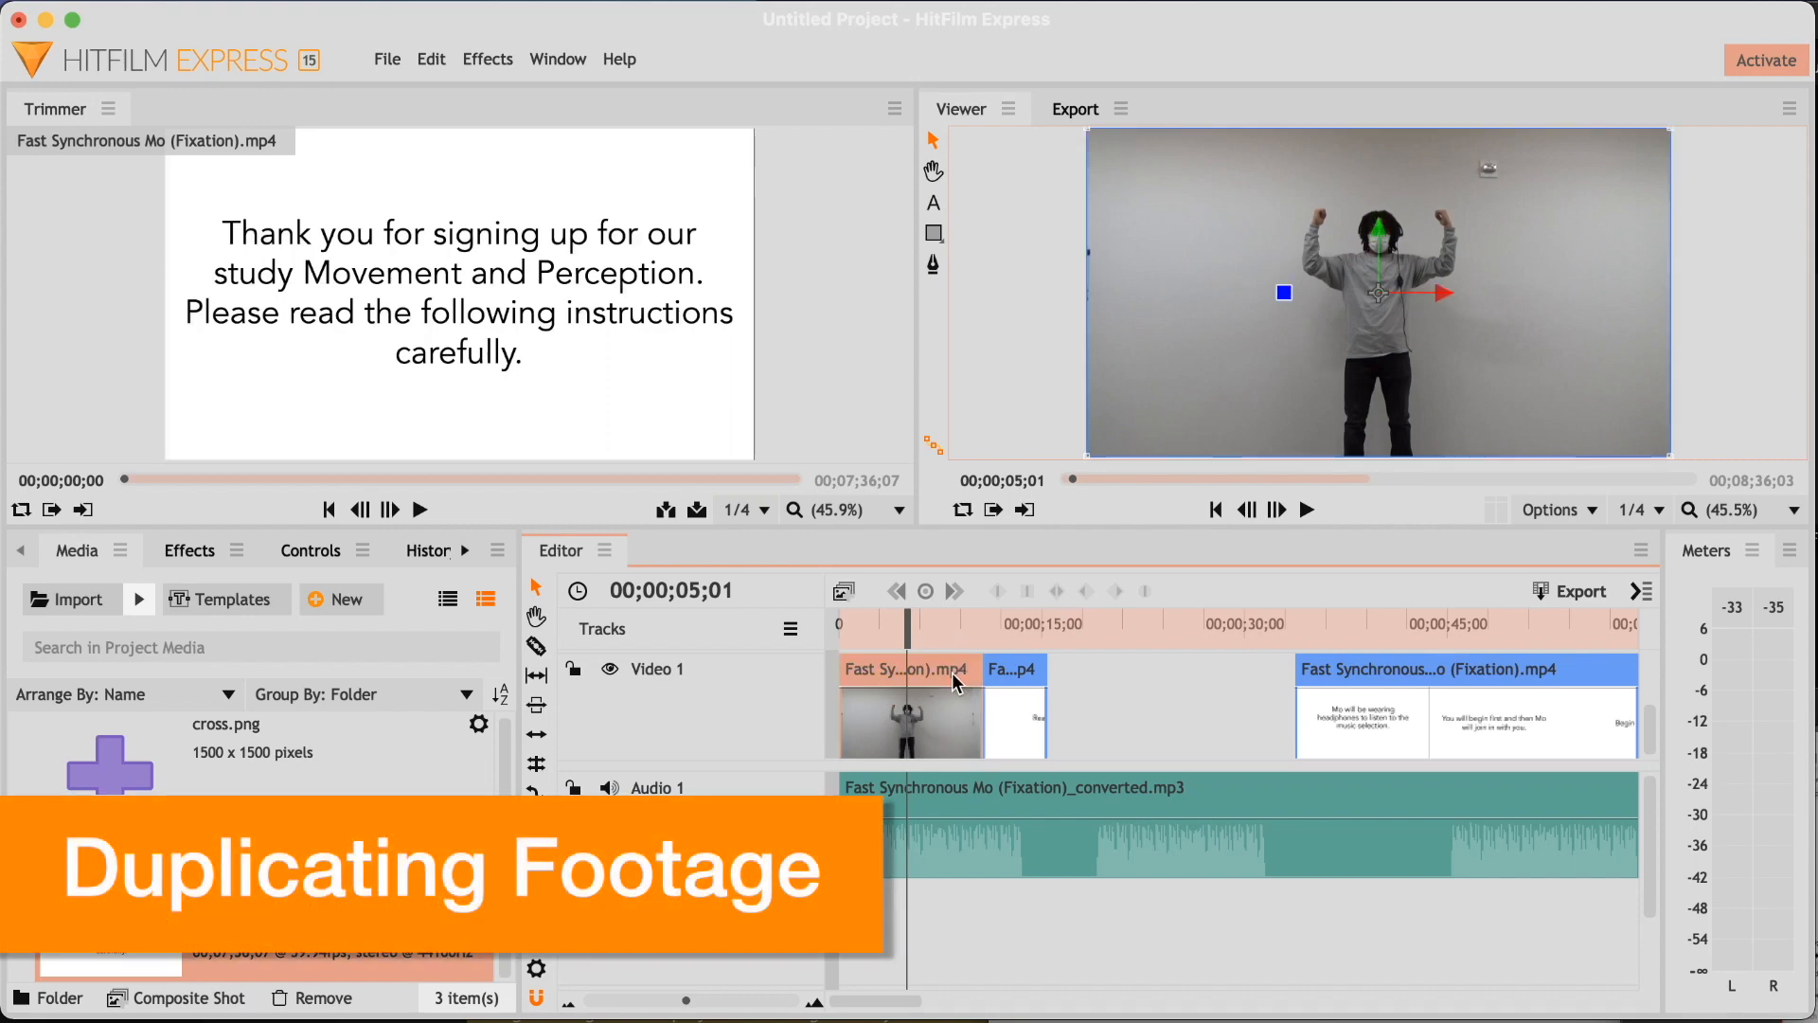
pyautogui.rightClick(952, 678)
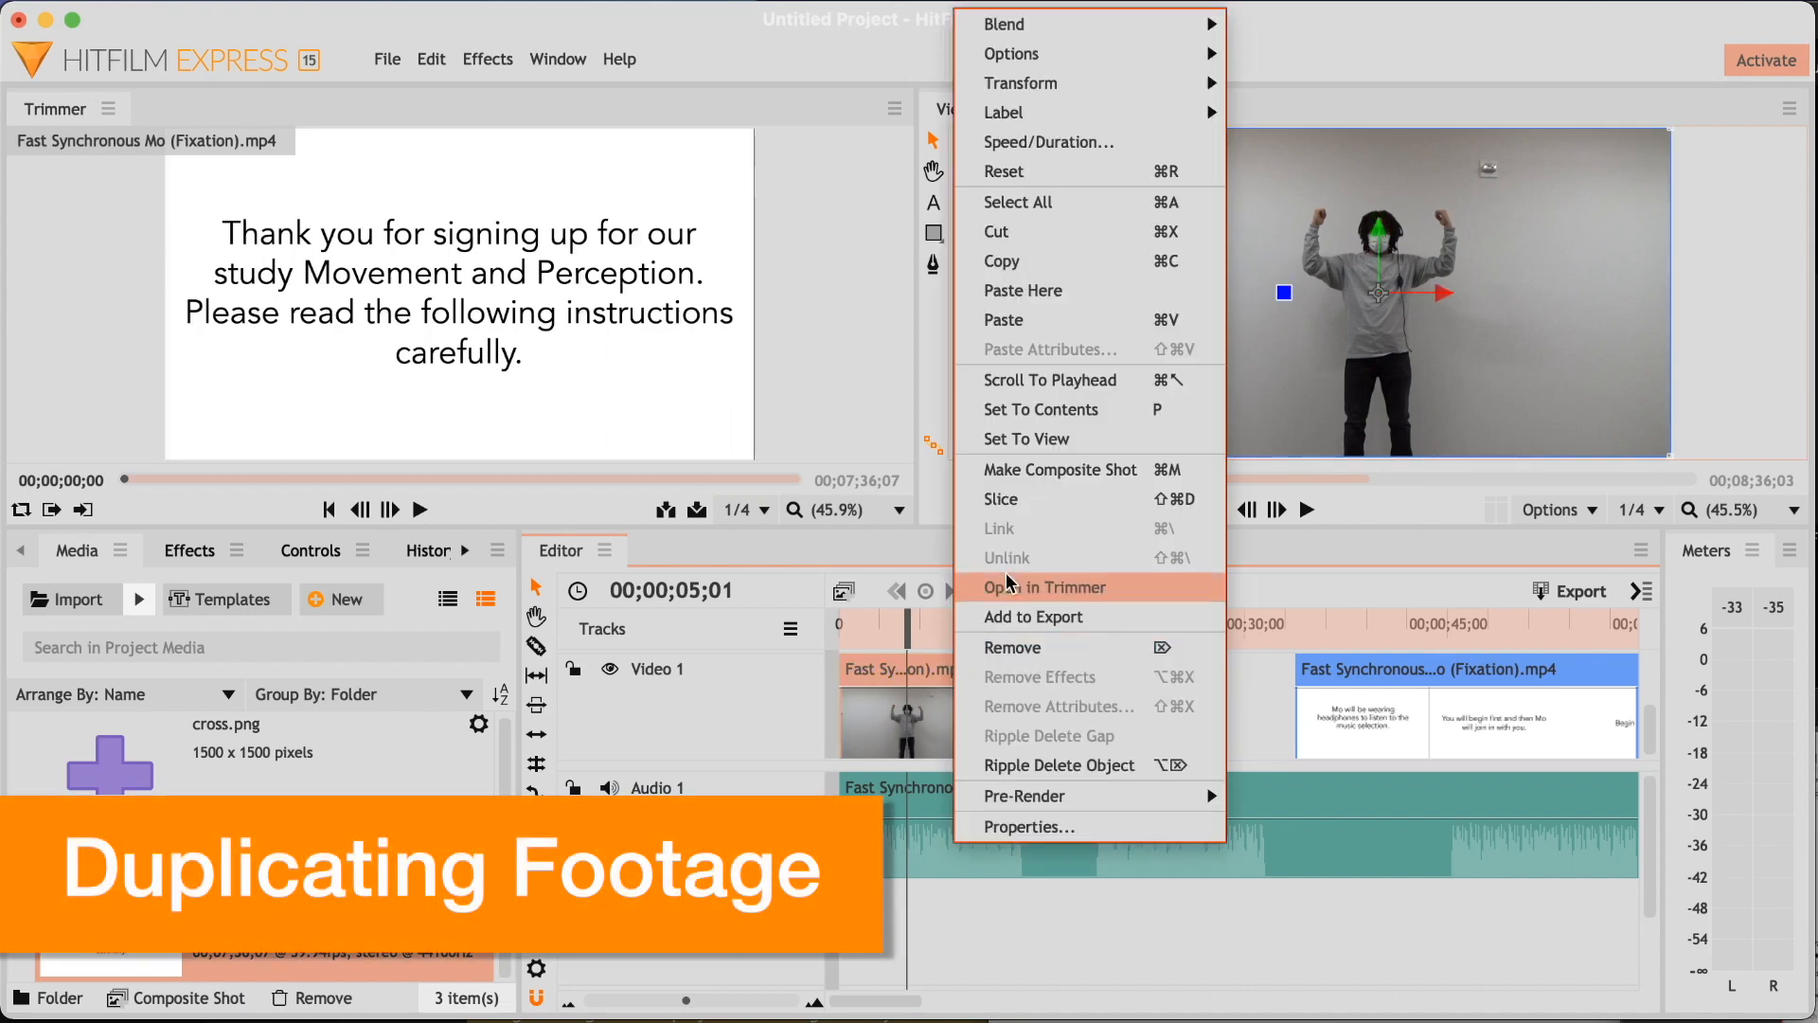
pyautogui.click(1048, 273)
pyautogui.moveTo(1065, 628); pyautogui.dragTo(1050, 628)
pyautogui.rightClick(1120, 705)
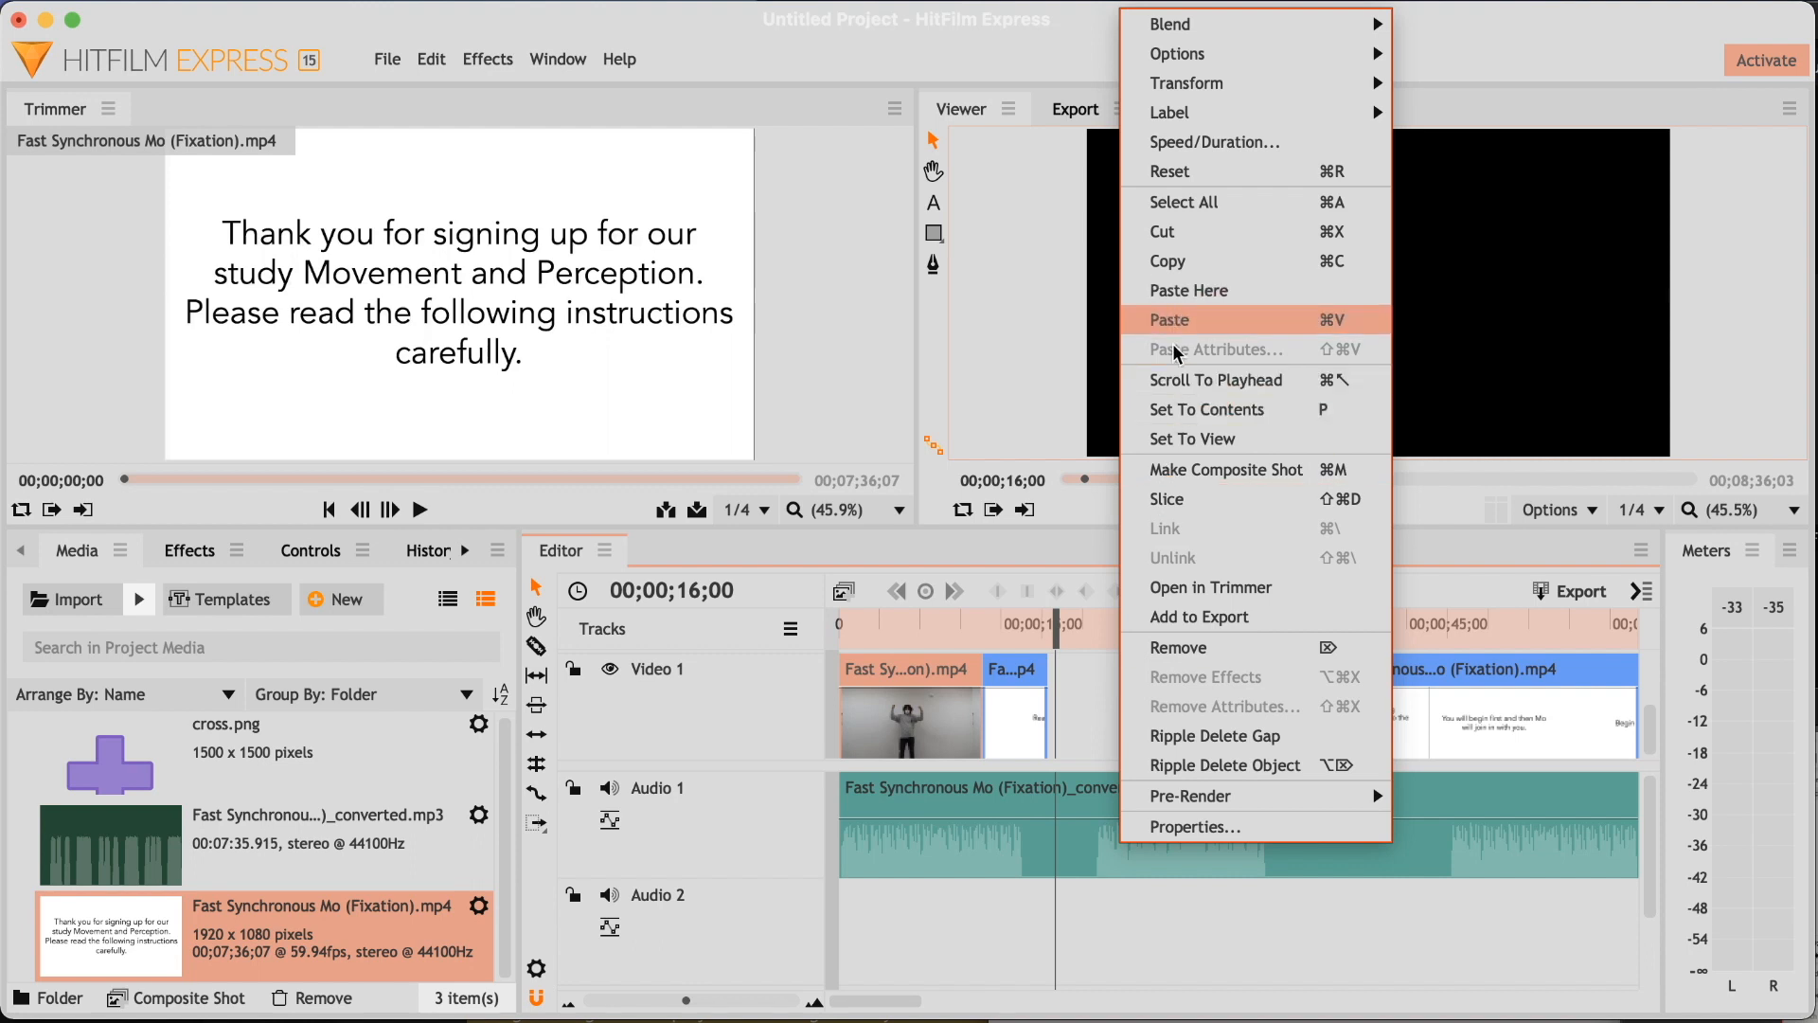
pyautogui.click(1039, 632)
pyautogui.moveTo(1048, 623); pyautogui.dragTo(1047, 619)
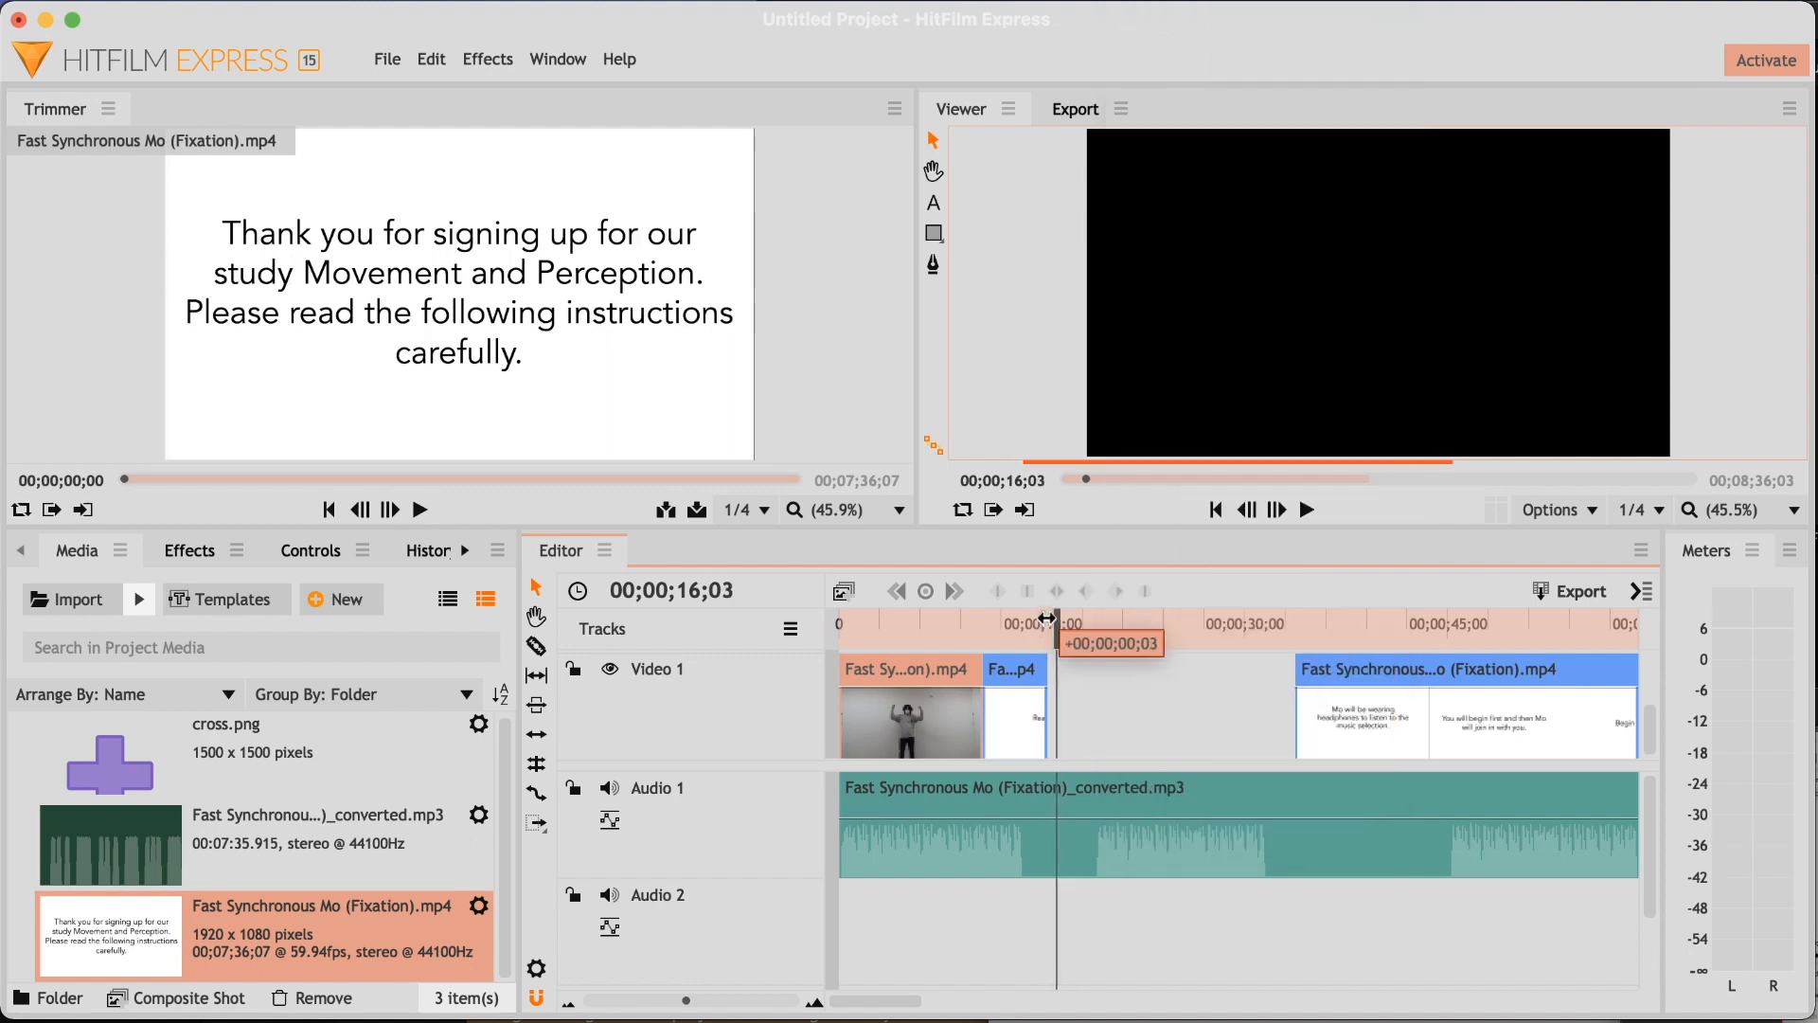
pyautogui.rightClick(1144, 707)
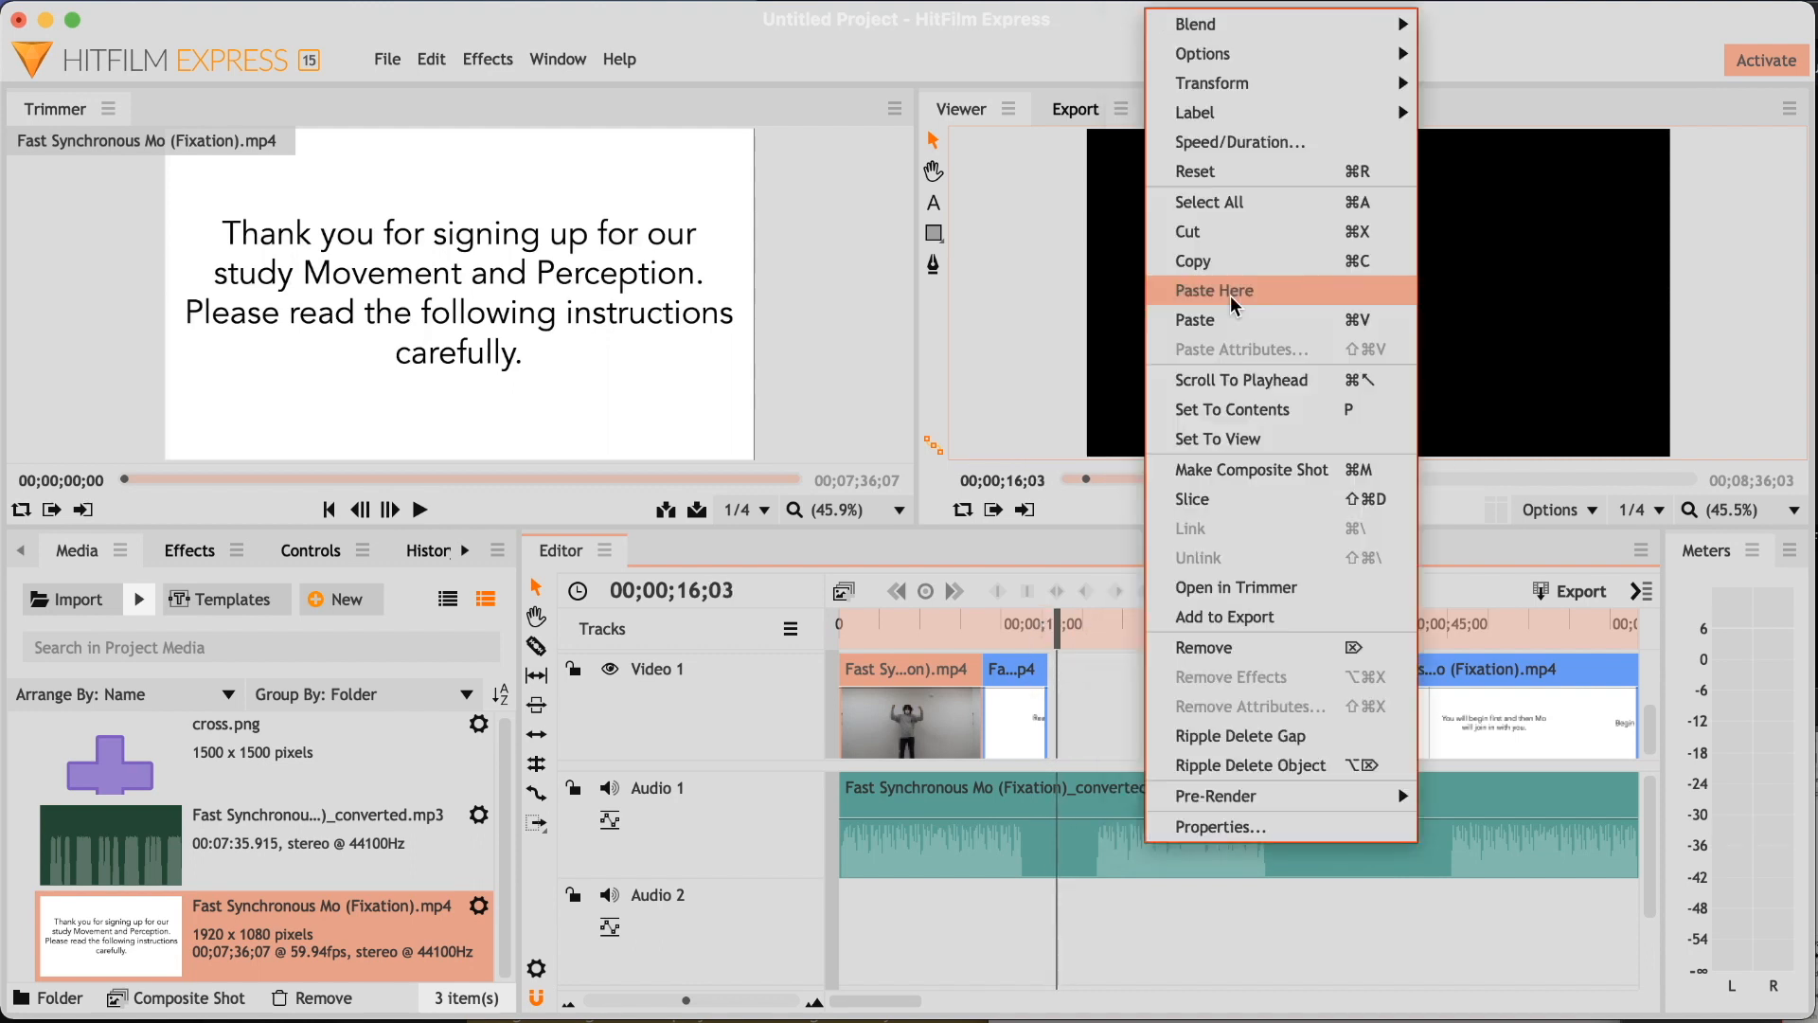
pyautogui.click(1233, 318)
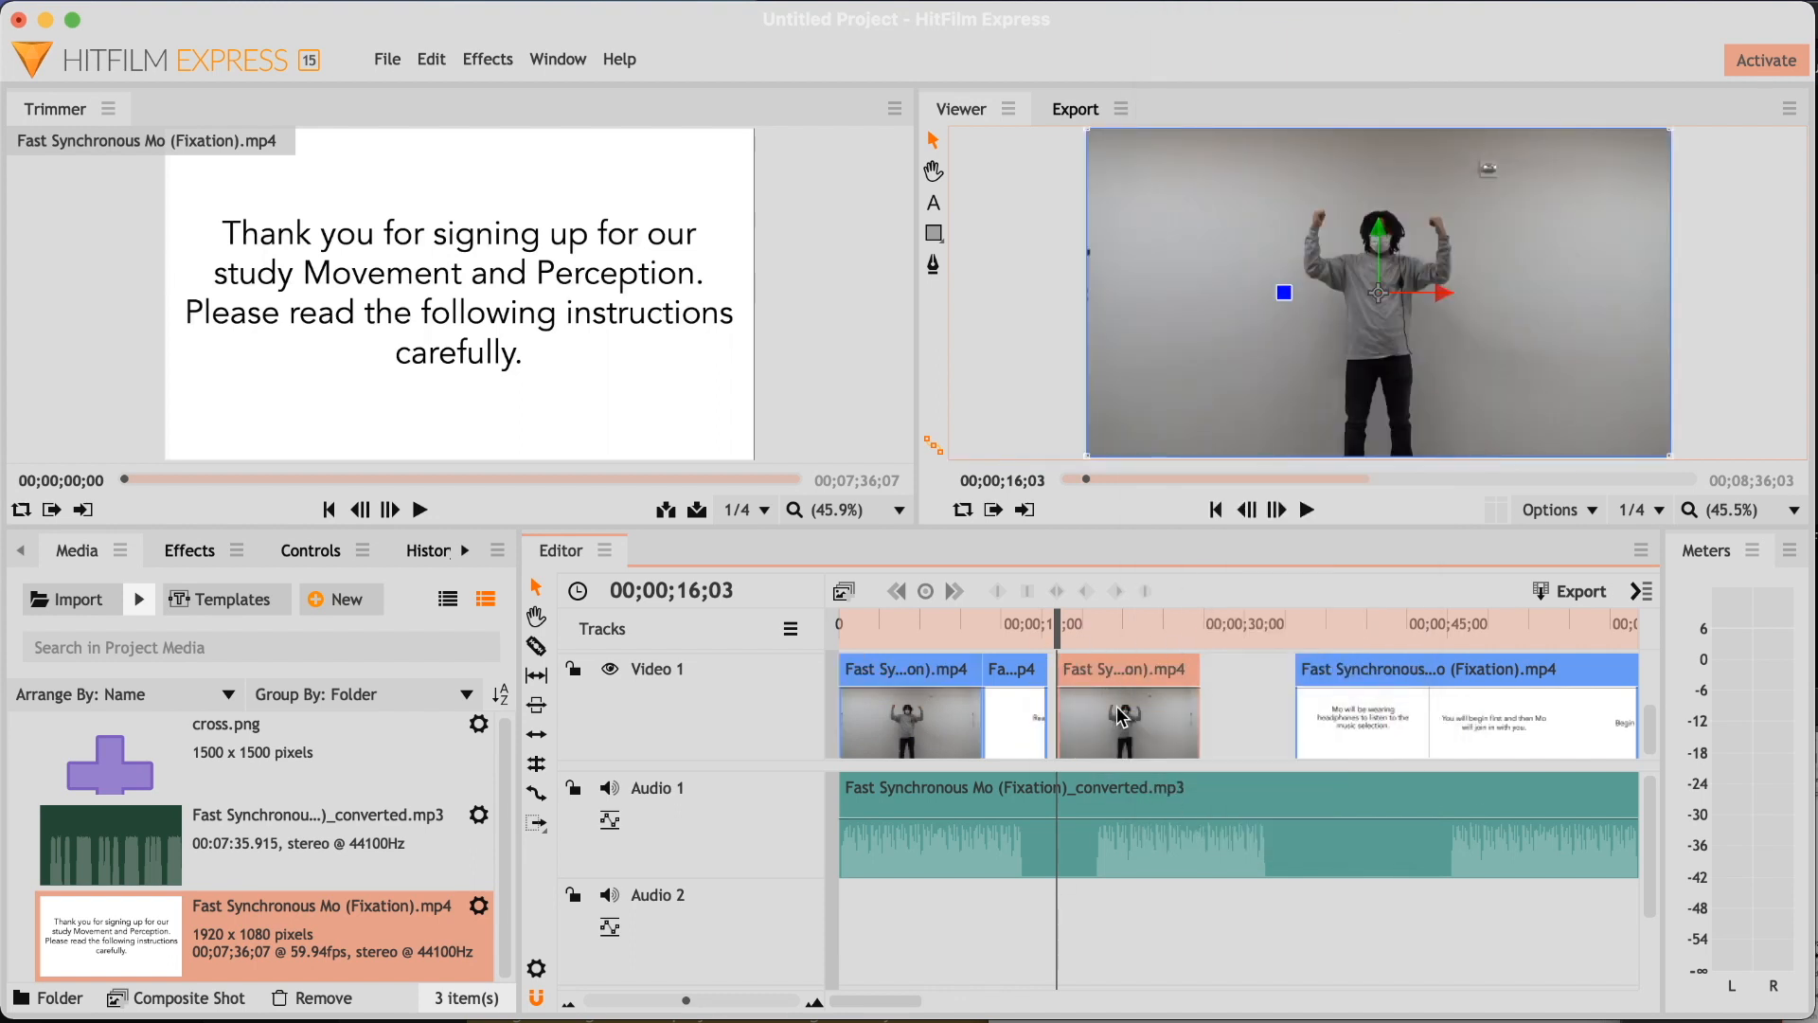
# Move the duplicated movement clip on Video 1 so that it starts at 00;00;17;14.
pyautogui.moveTo(1060, 624); pyautogui.dragTo(1218, 625)
pyautogui.moveTo(1107, 667); pyautogui.dragTo(1089, 706)
pyautogui.scroll(-2, 1138, 725)
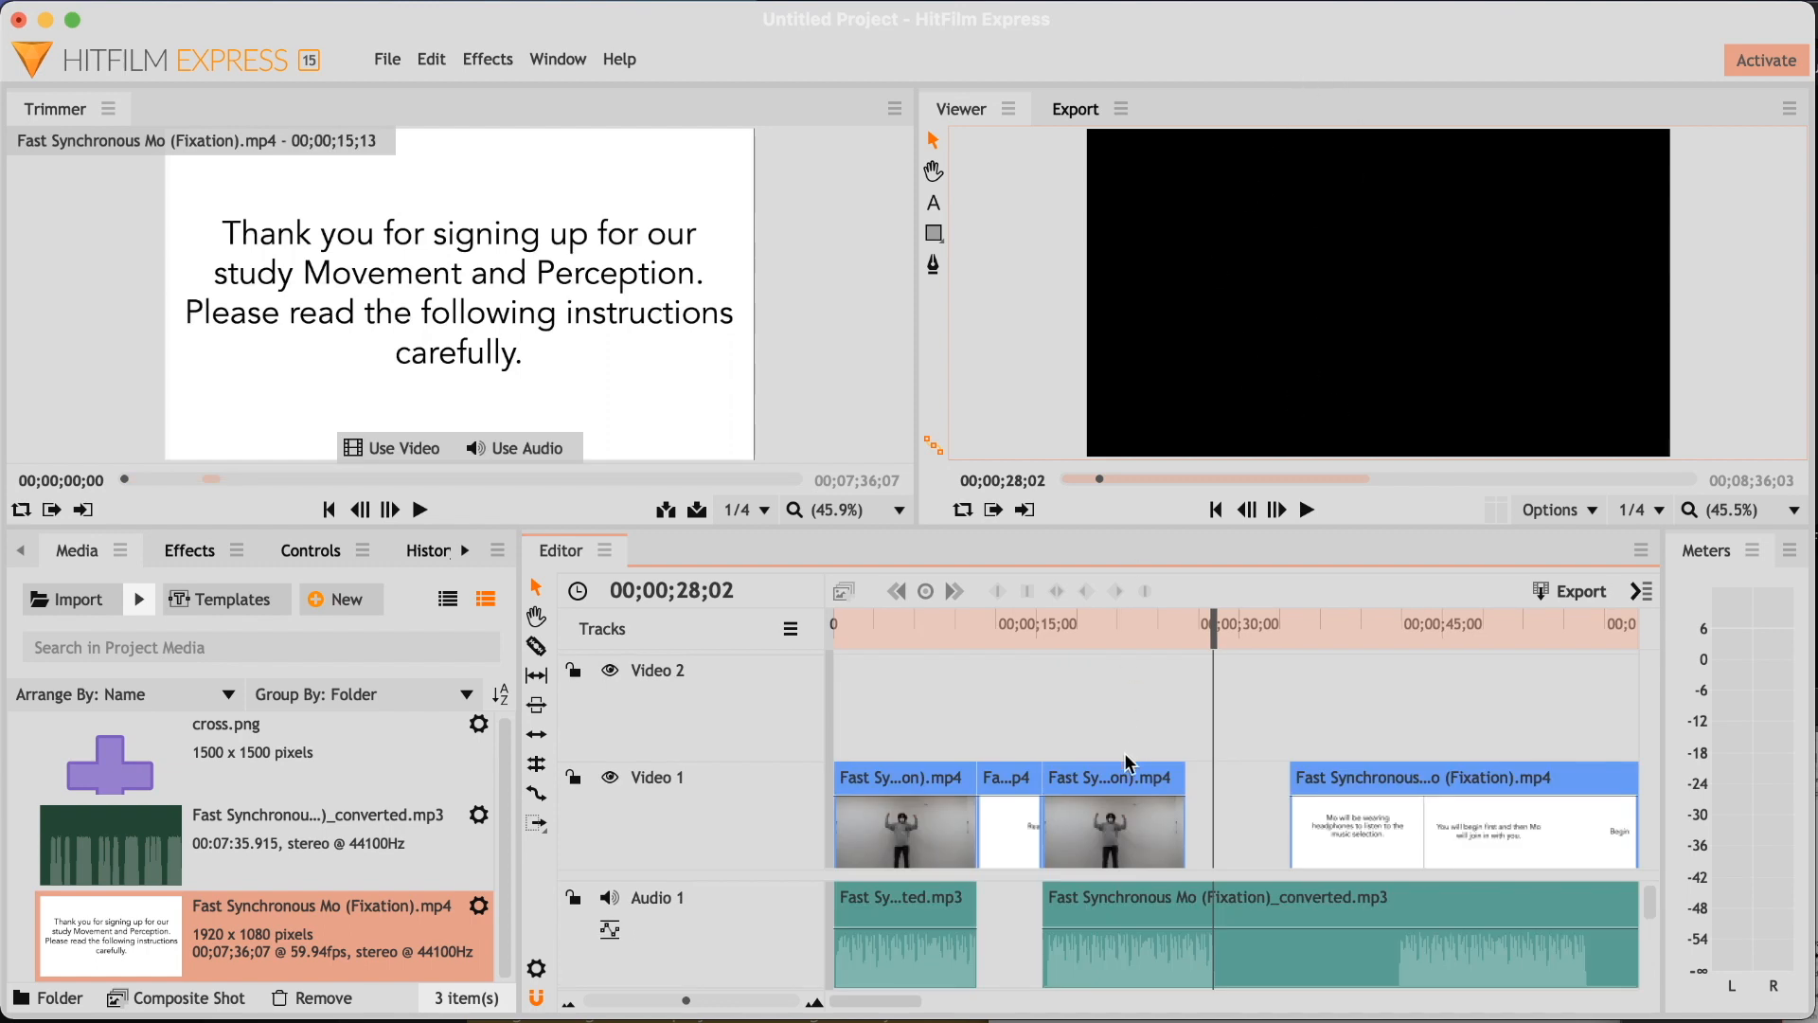
pyautogui.moveTo(1129, 762); pyautogui.dragTo(1156, 765)
# Copy the duplicated movement clip, paste it onto Video 2 and align it with the matching clip on Video 1.
pyautogui.rightClick(1145, 786)
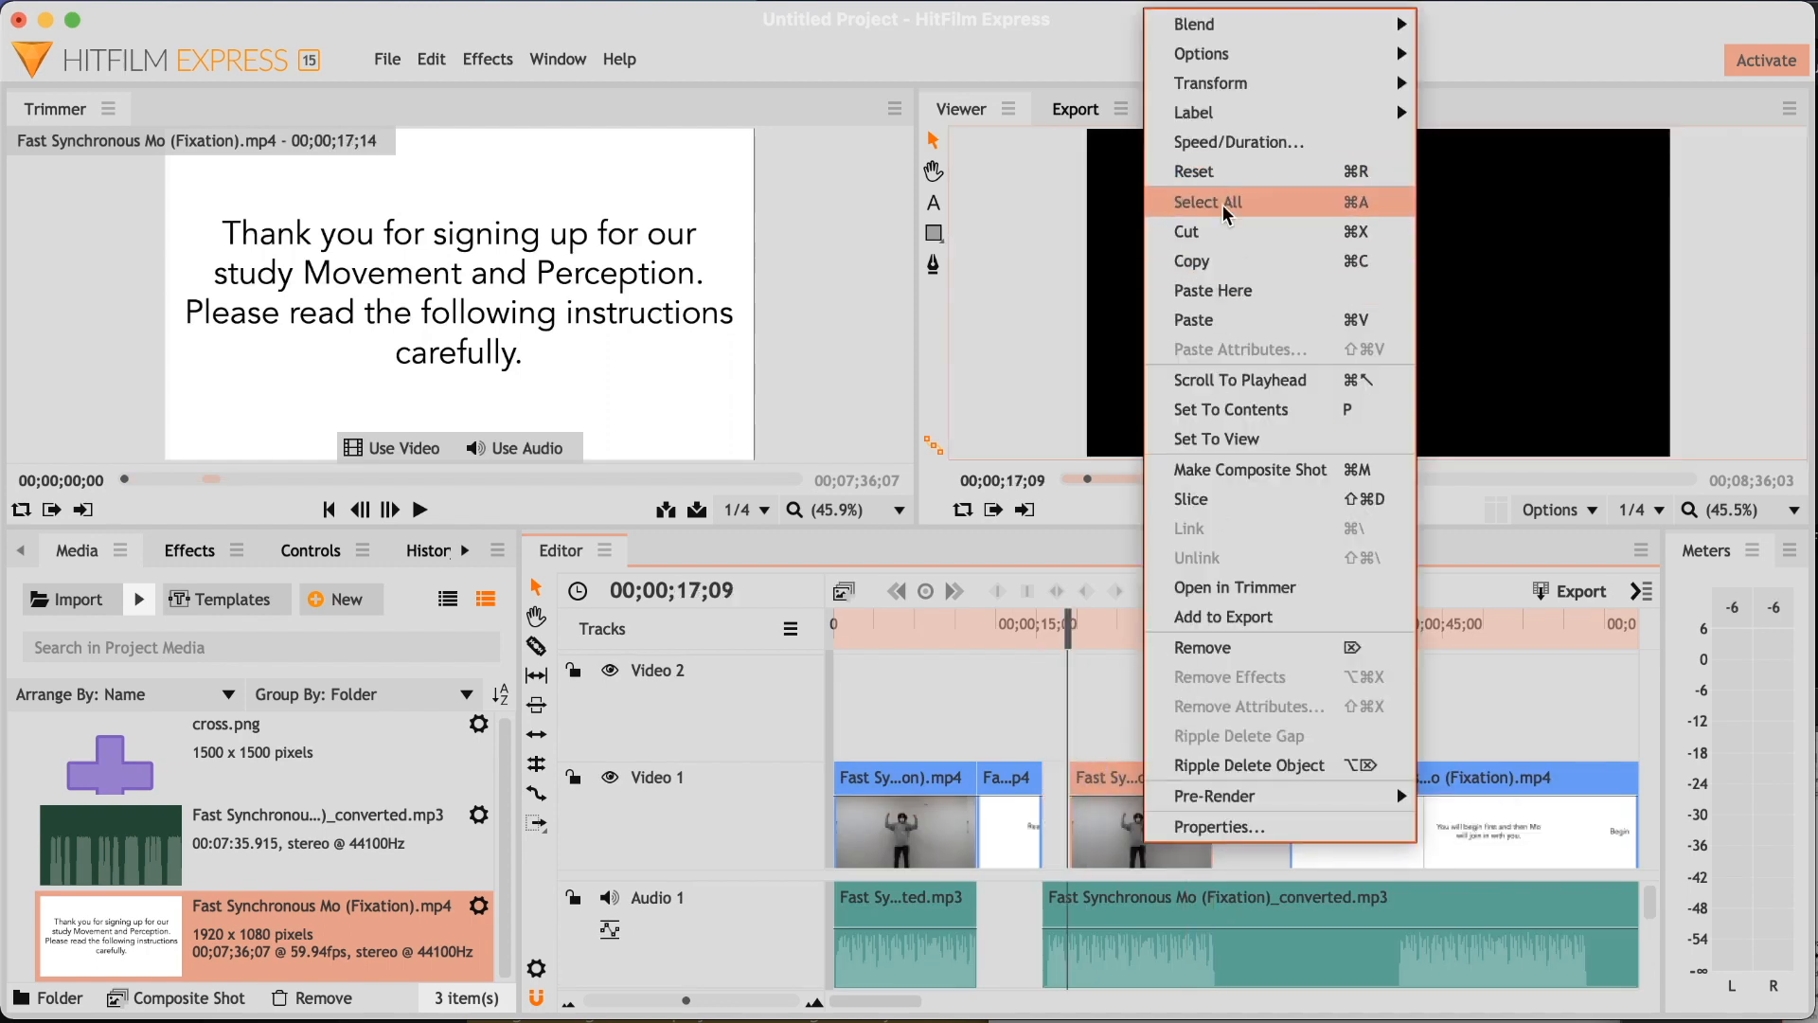
pyautogui.click(1229, 263)
pyautogui.rightClick(1127, 762)
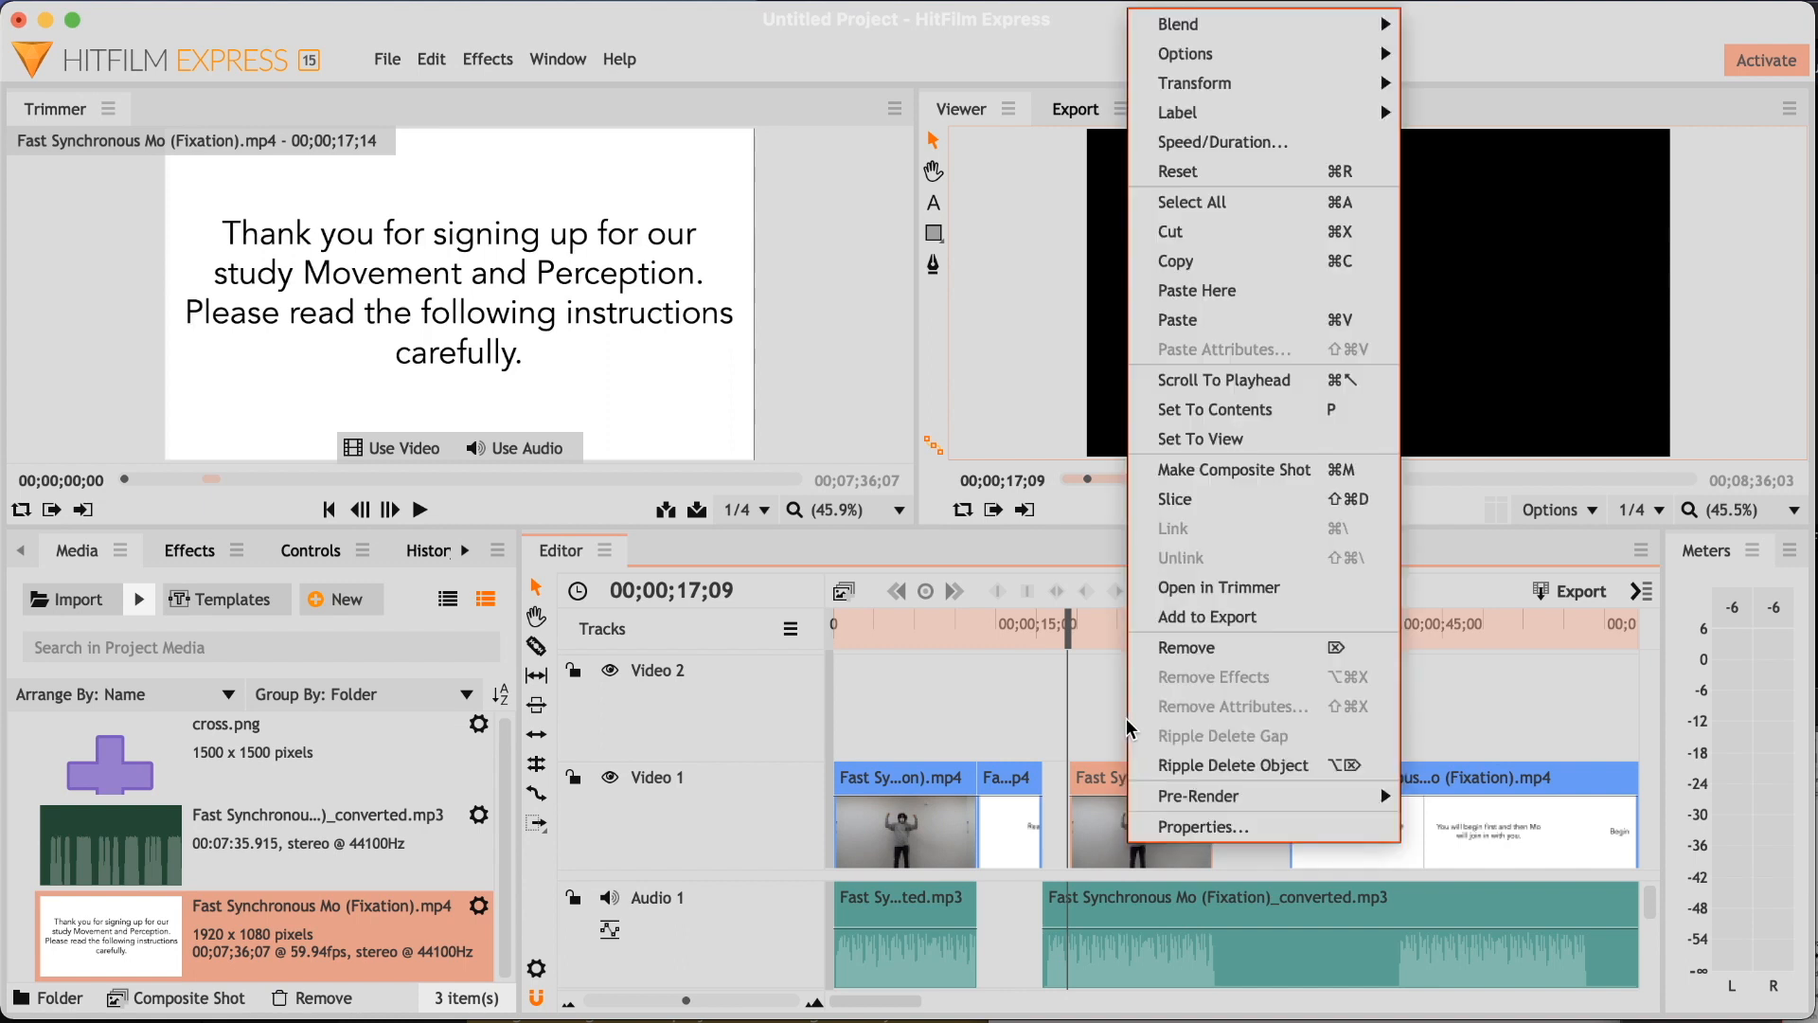
pyautogui.click(1209, 321)
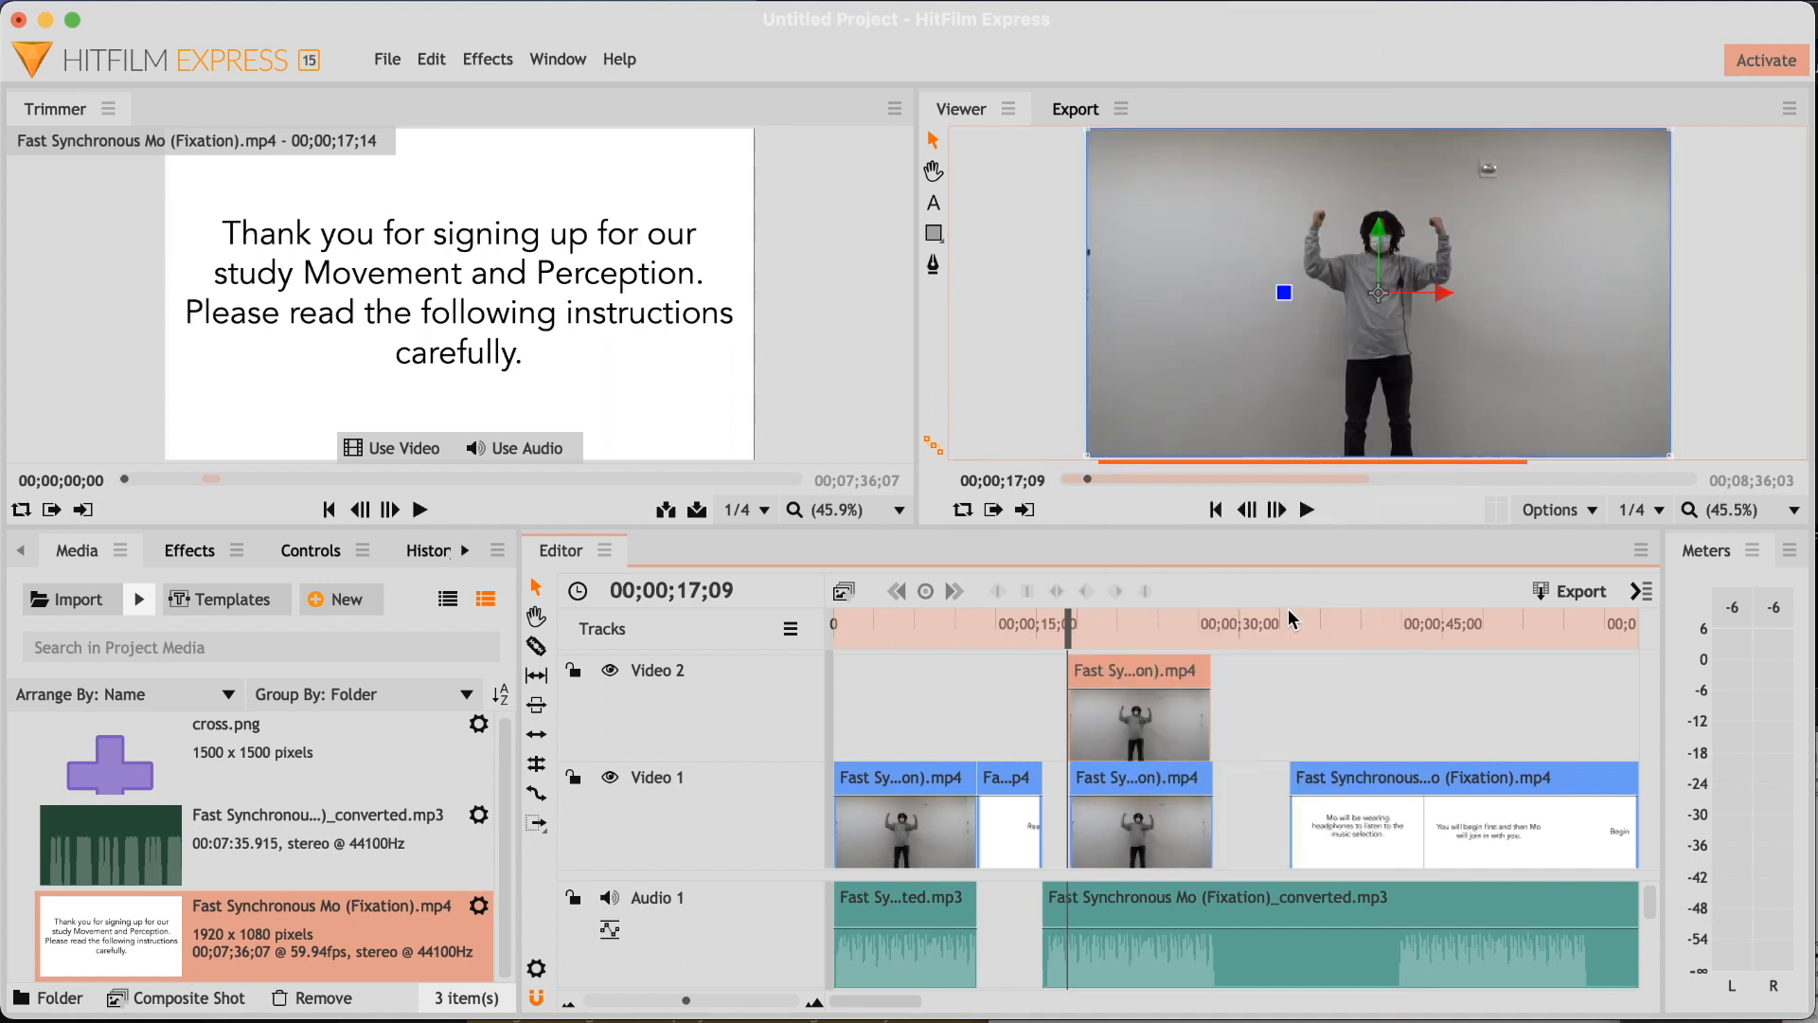
pyautogui.moveTo(1056, 622); pyautogui.dragTo(994, 625)
pyautogui.moveTo(1121, 690); pyautogui.dragTo(1126, 689)
# Hide the Video 1 track and place the playhead at 00;00;20;05 within the stacked clips.
pyautogui.moveTo(1107, 625); pyautogui.dragTo(1146, 624)
pyautogui.click(1247, 707)
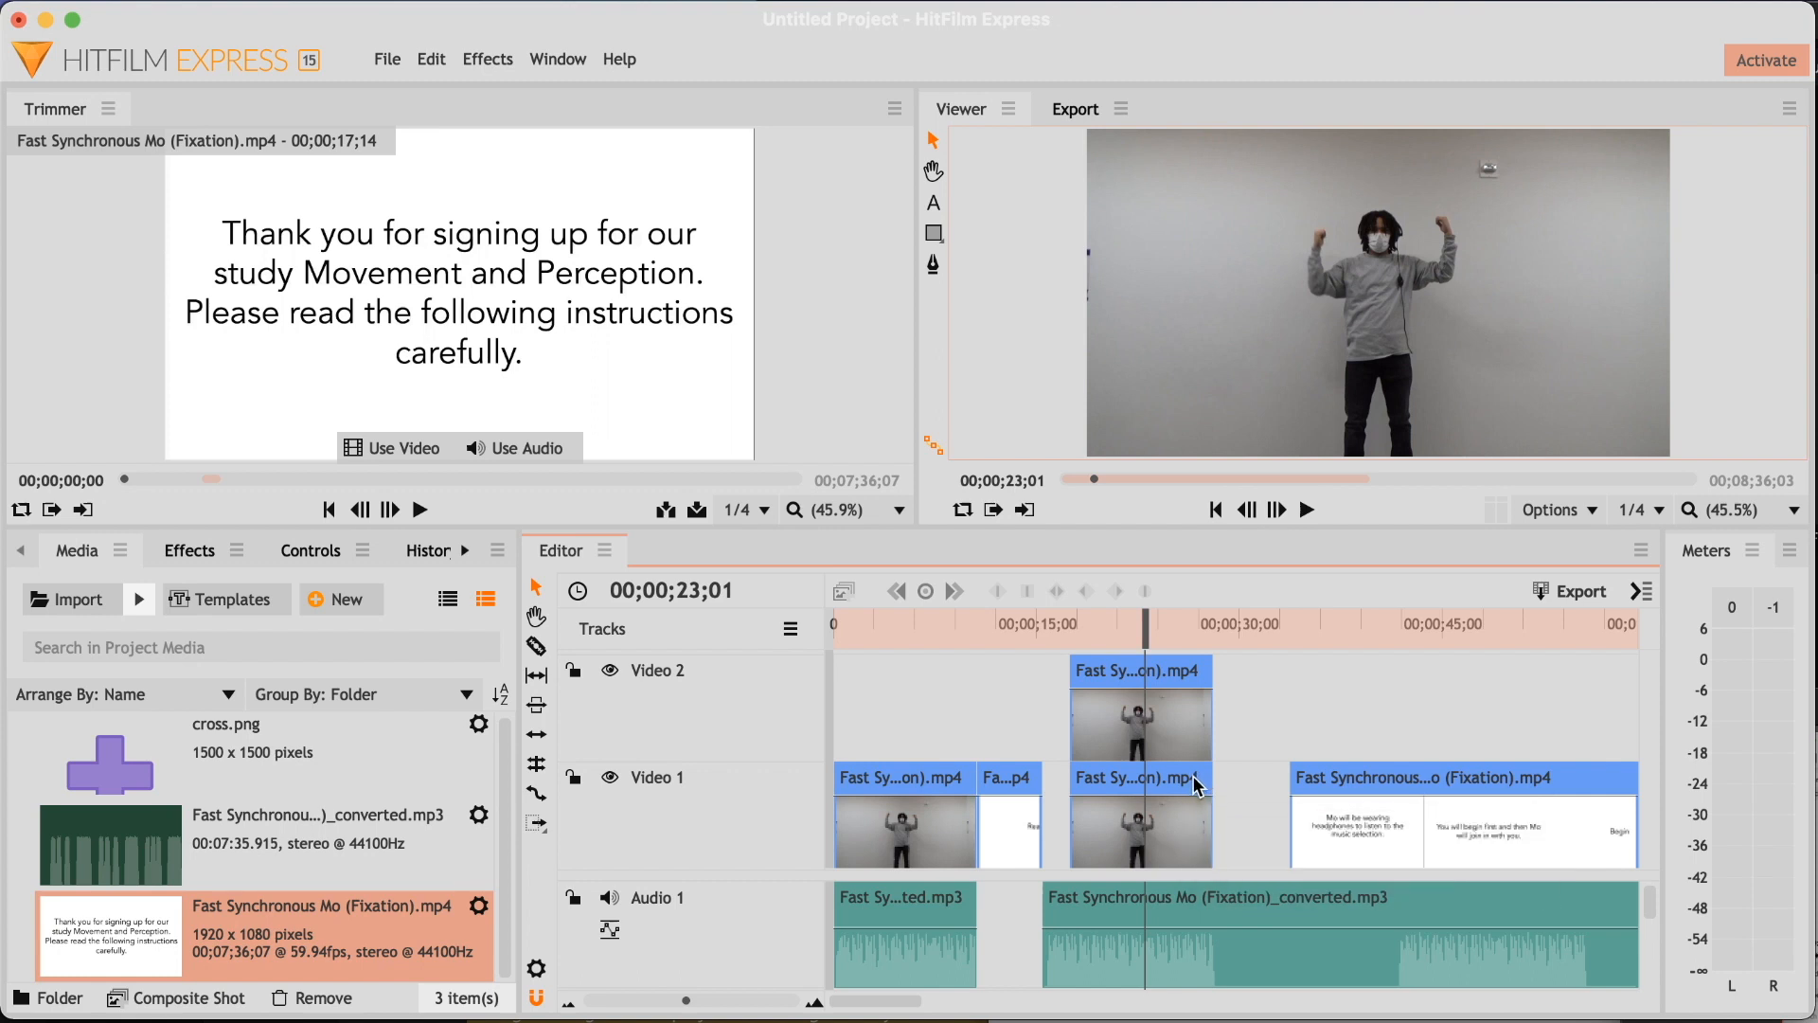
pyautogui.click(612, 777)
pyautogui.moveTo(850, 636); pyautogui.dragTo(1116, 667)
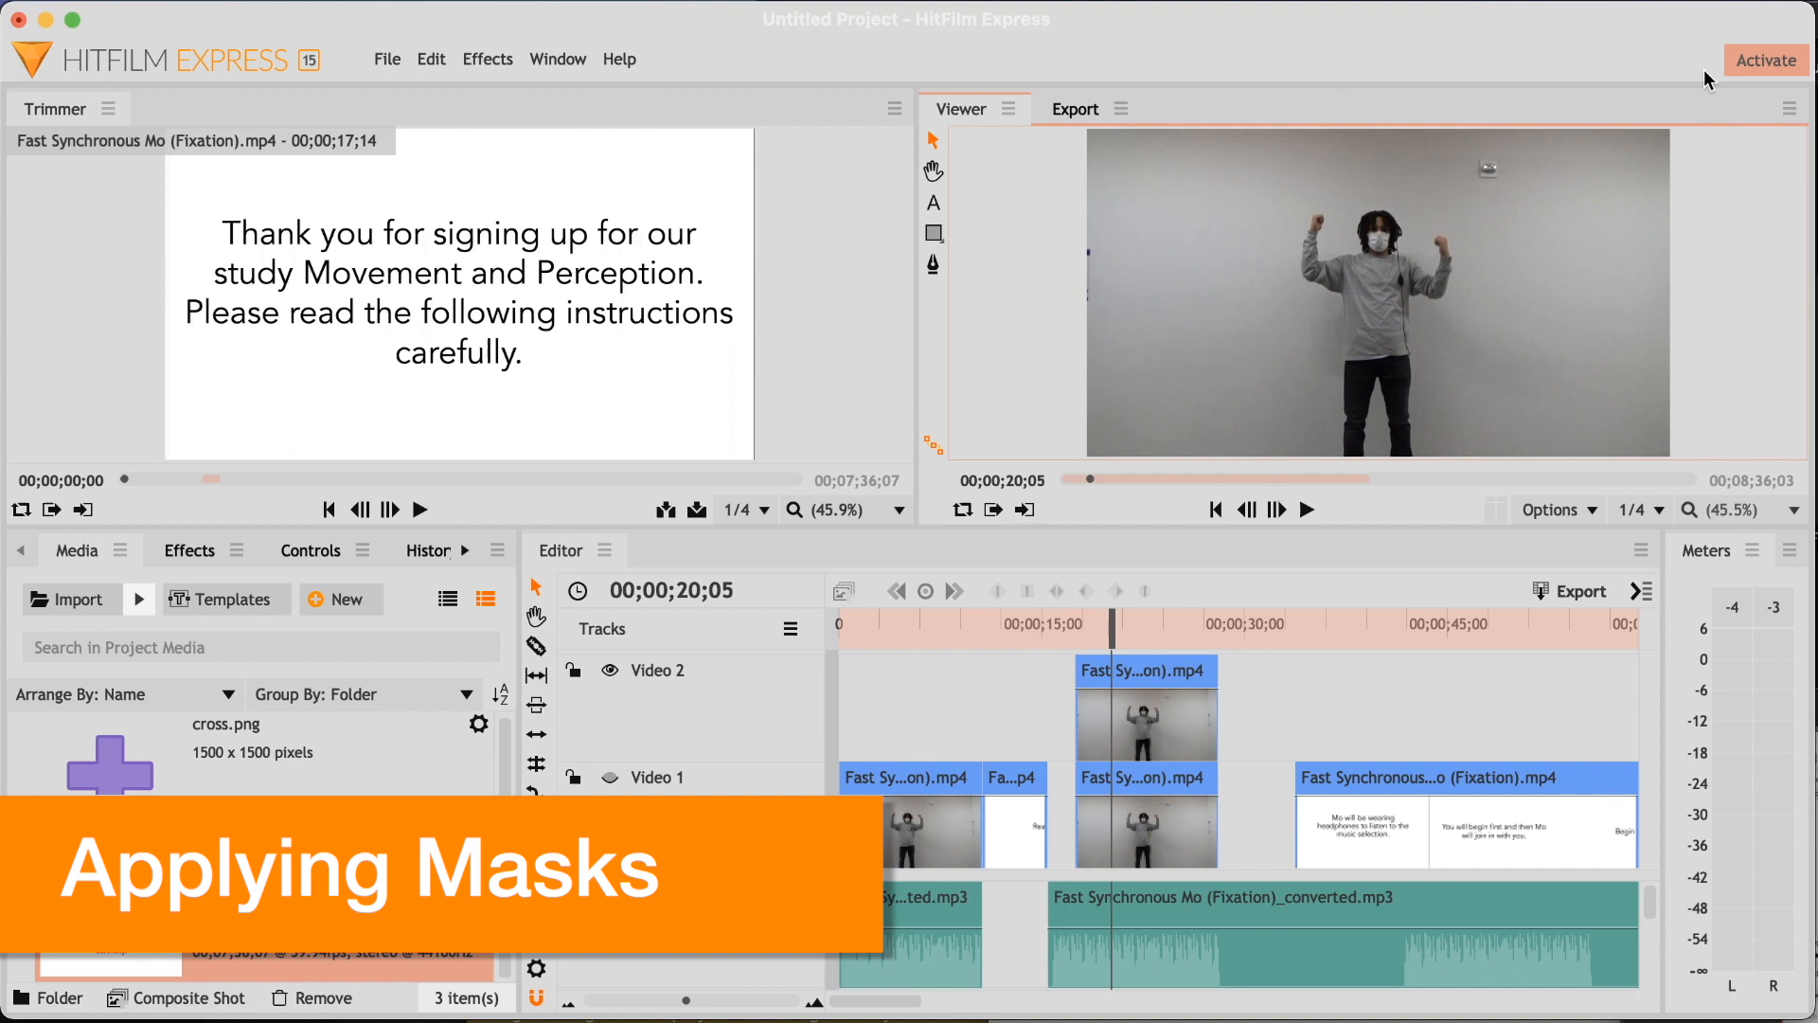
# Draw a rectangular mask around the person in the Video 2 clip and move the masked clip into the left half of the frame.
pyautogui.click(932, 233)
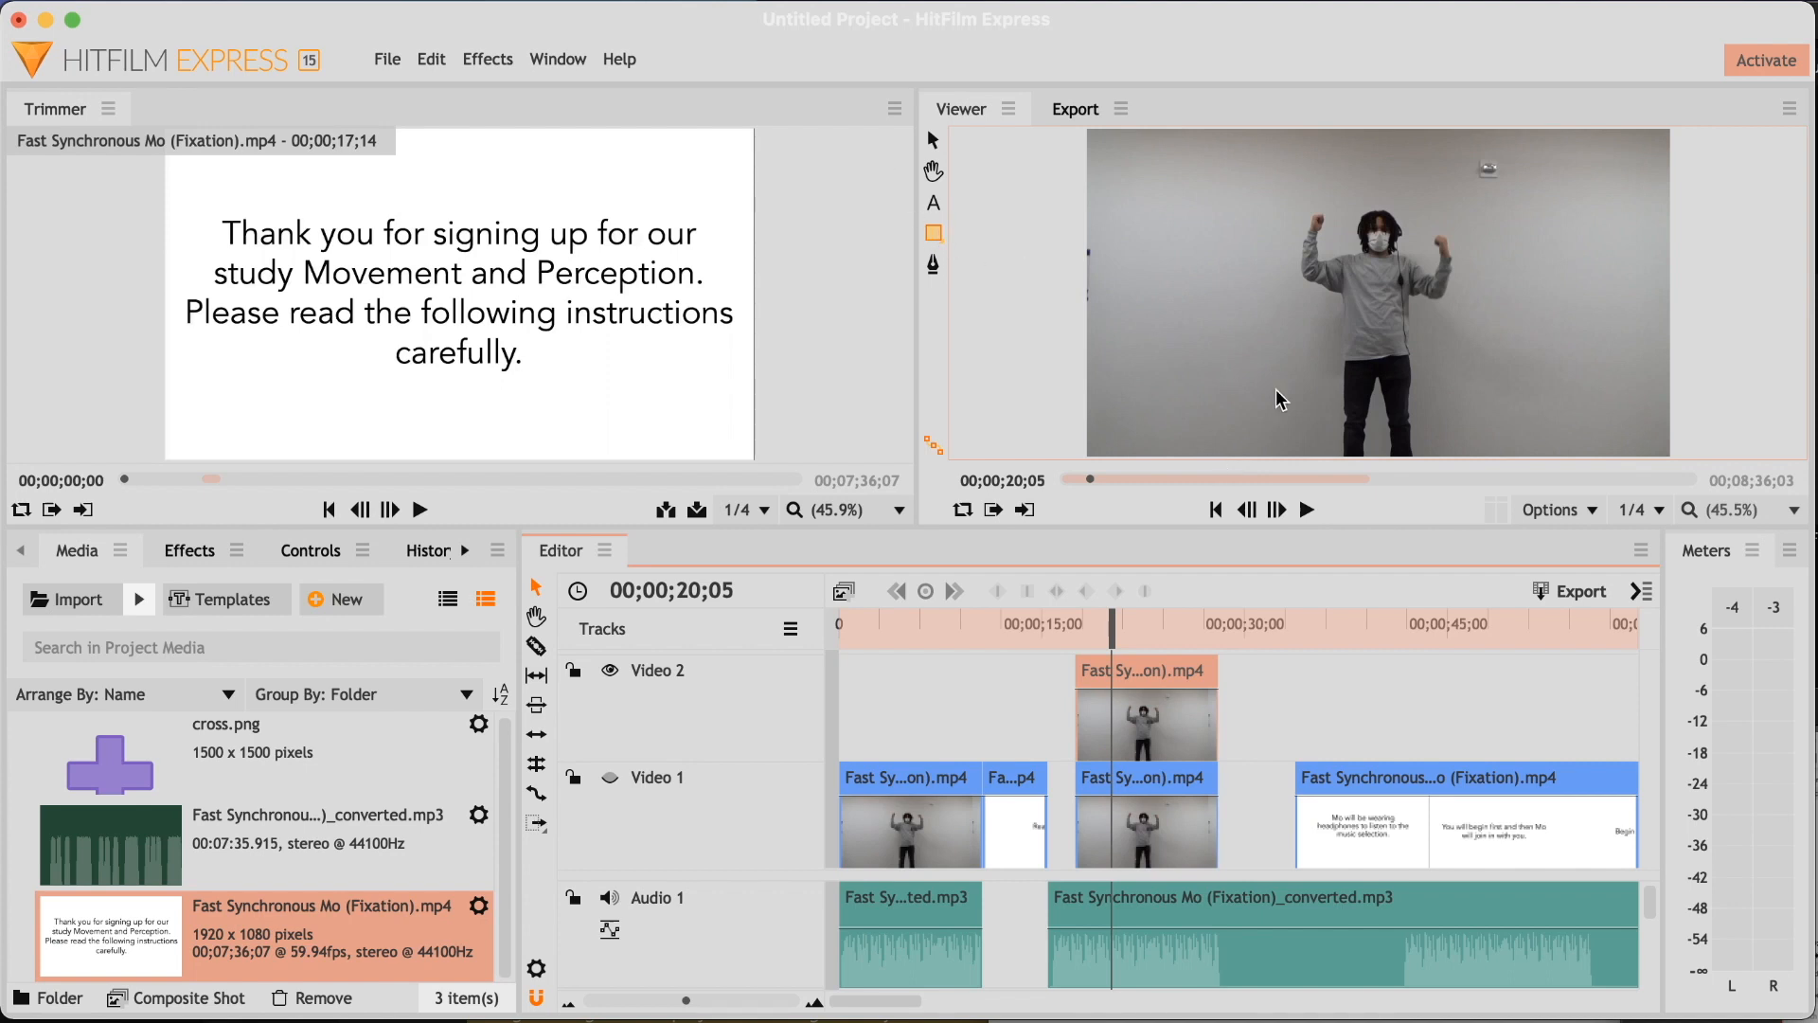
pyautogui.moveTo(1262, 458); pyautogui.dragTo(1502, 175)
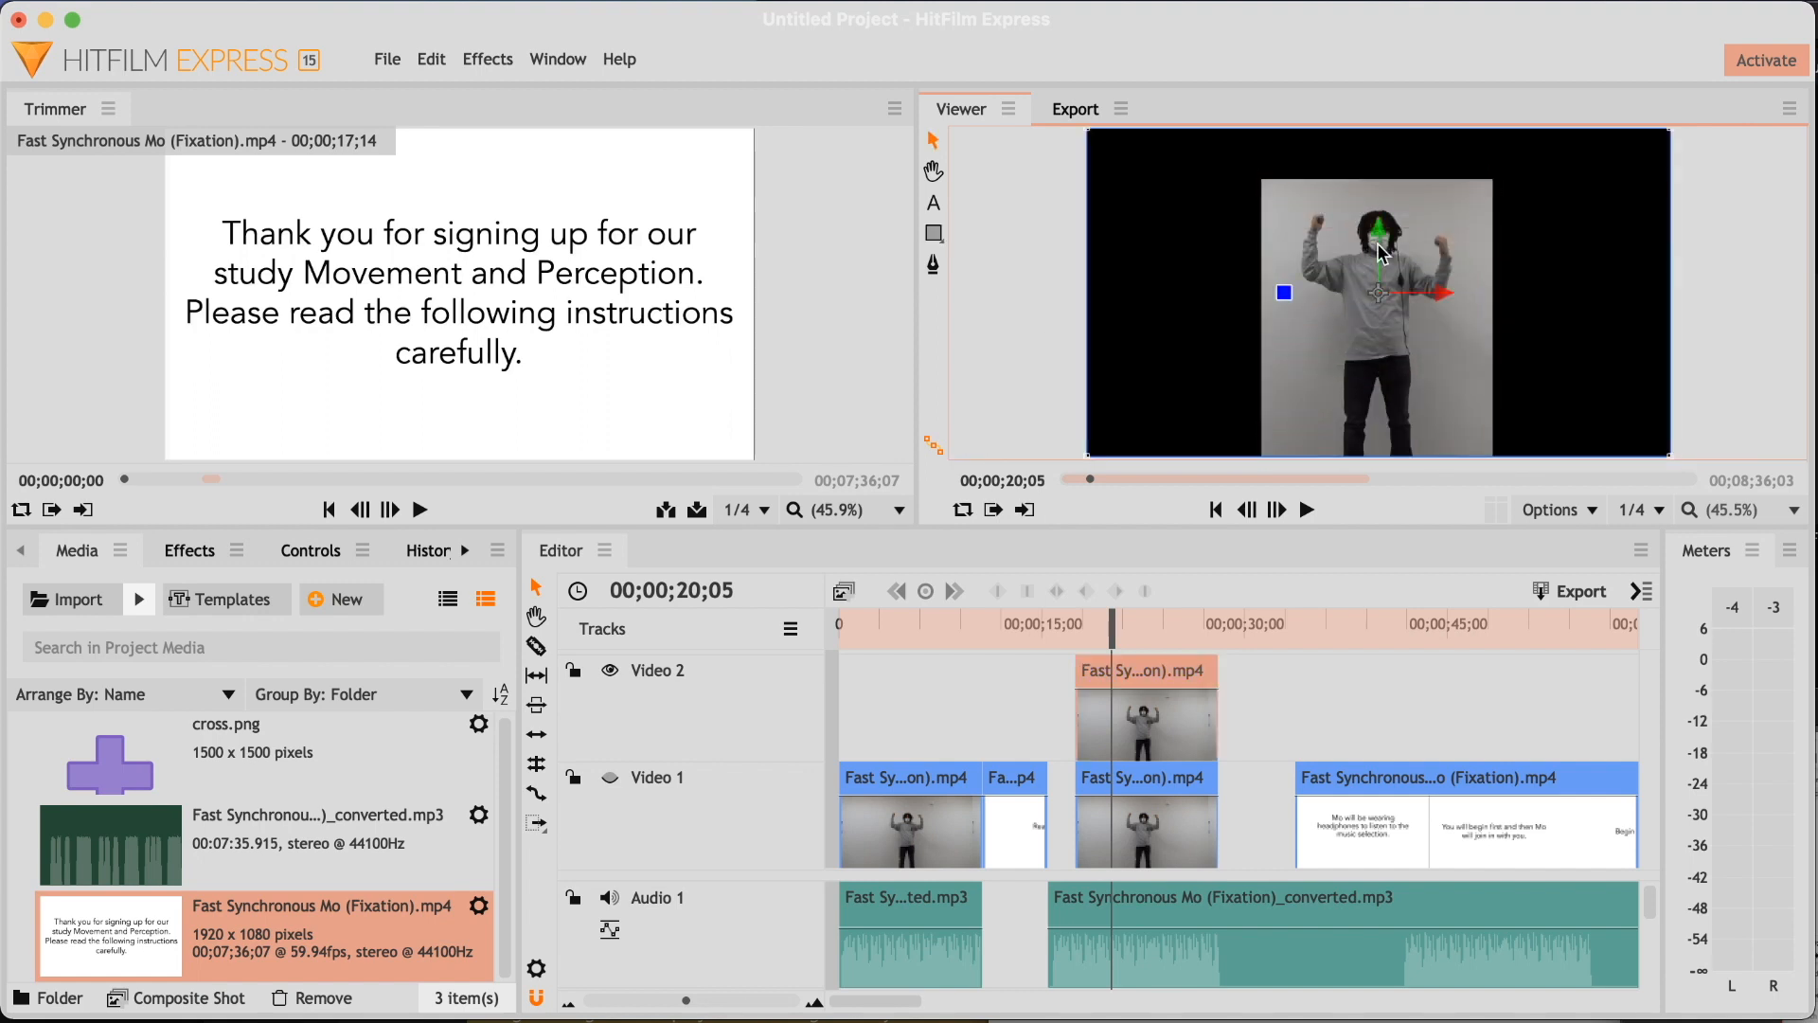
pyautogui.moveTo(1385, 300); pyautogui.dragTo(1293, 275)
pyautogui.click(1431, 422)
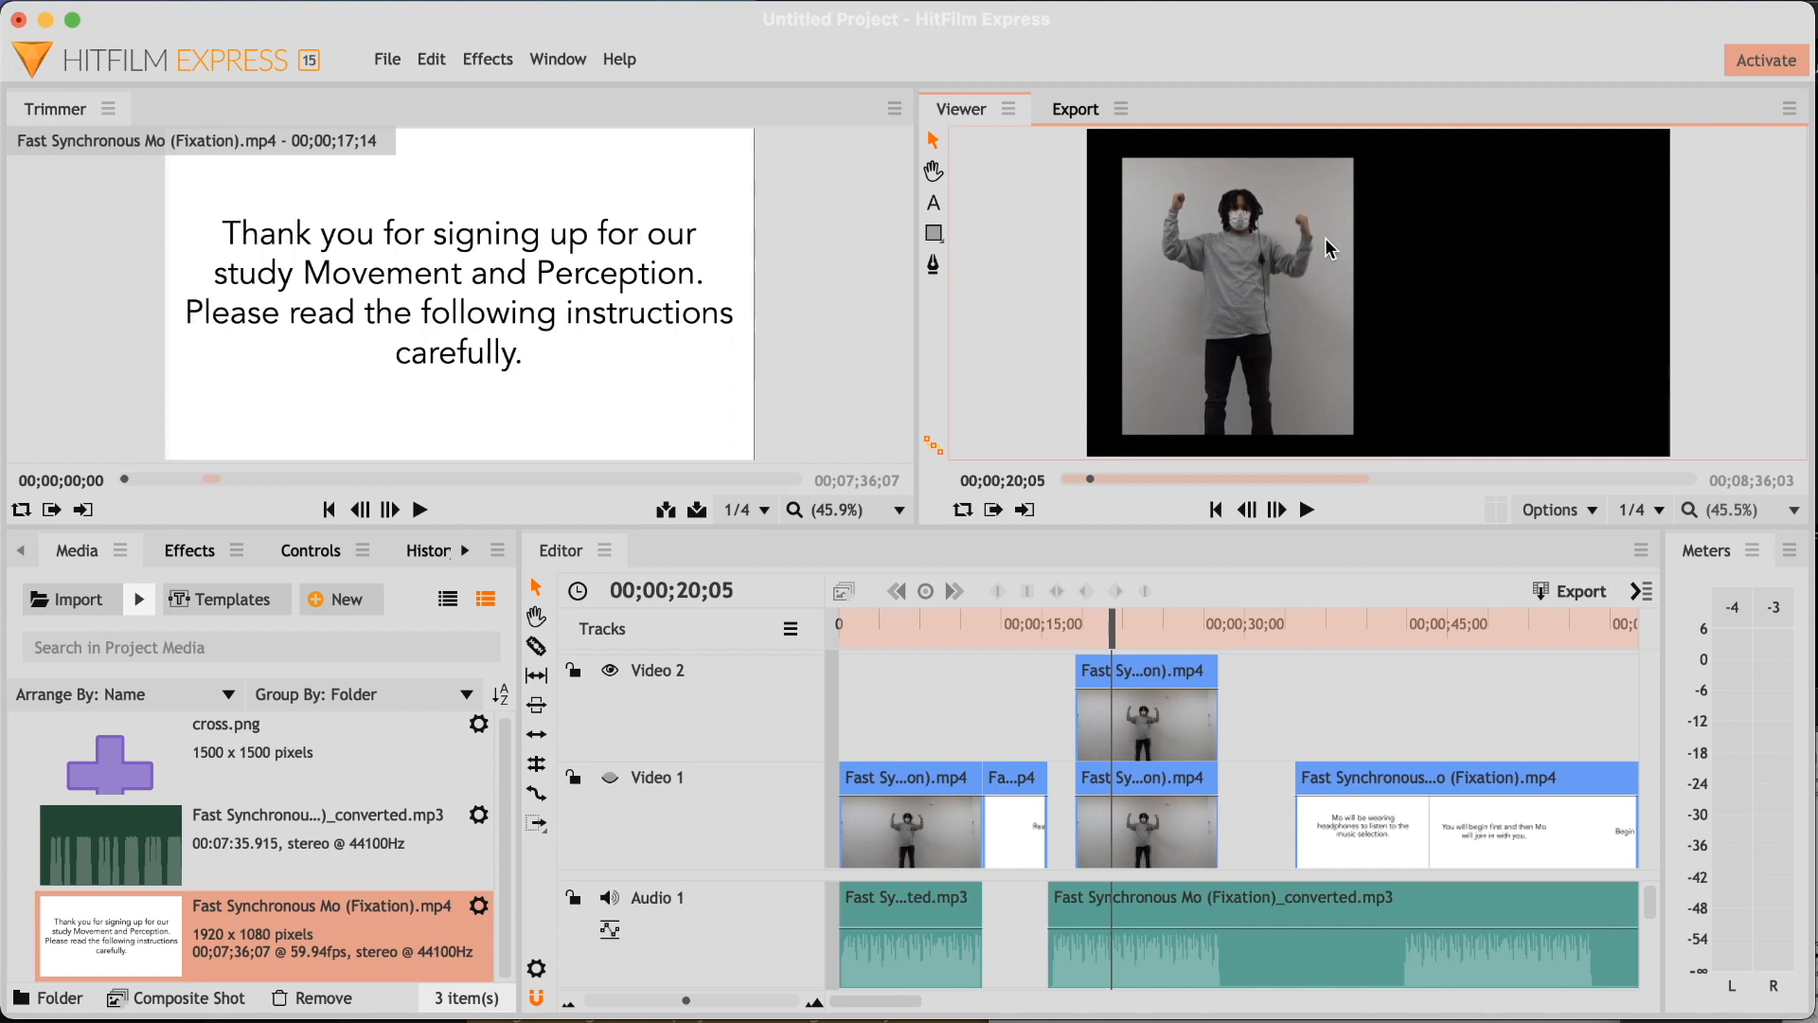
# Switch visibility from Video 2 to Video 1 and draw a rectangular mask around the person in the Video 1 clip.
pyautogui.click(1181, 730)
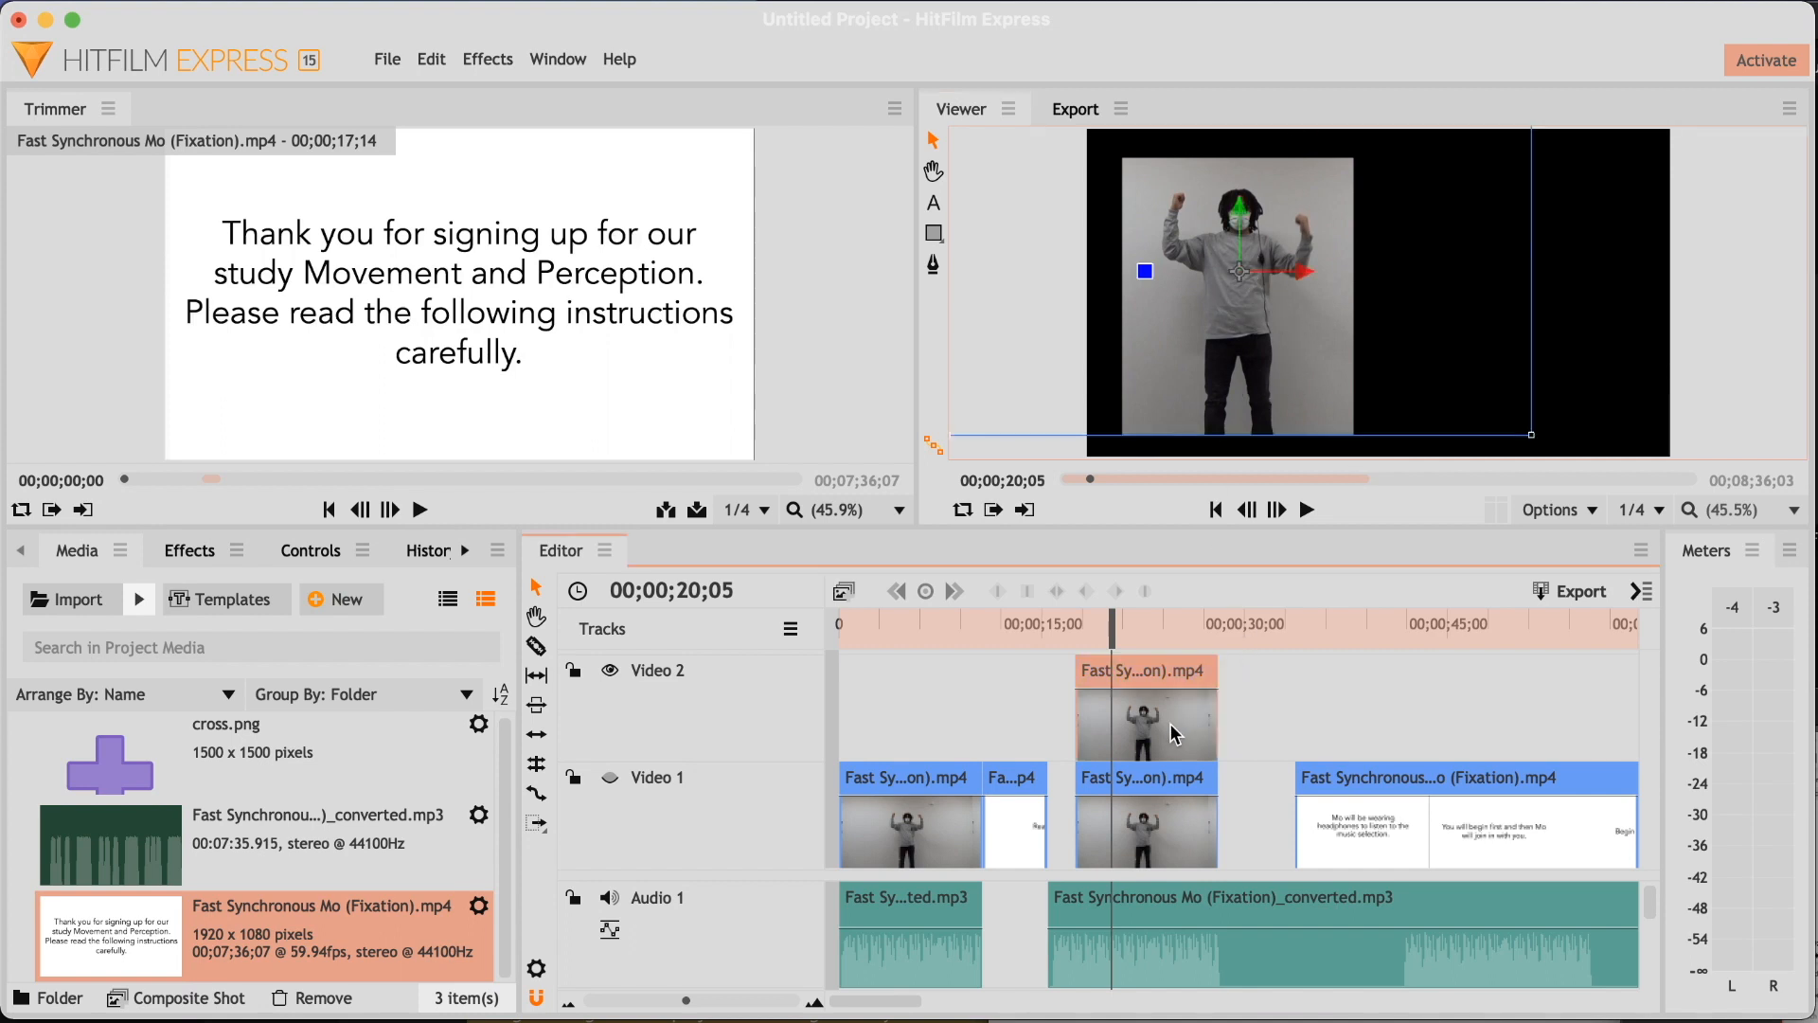
pyautogui.click(611, 781)
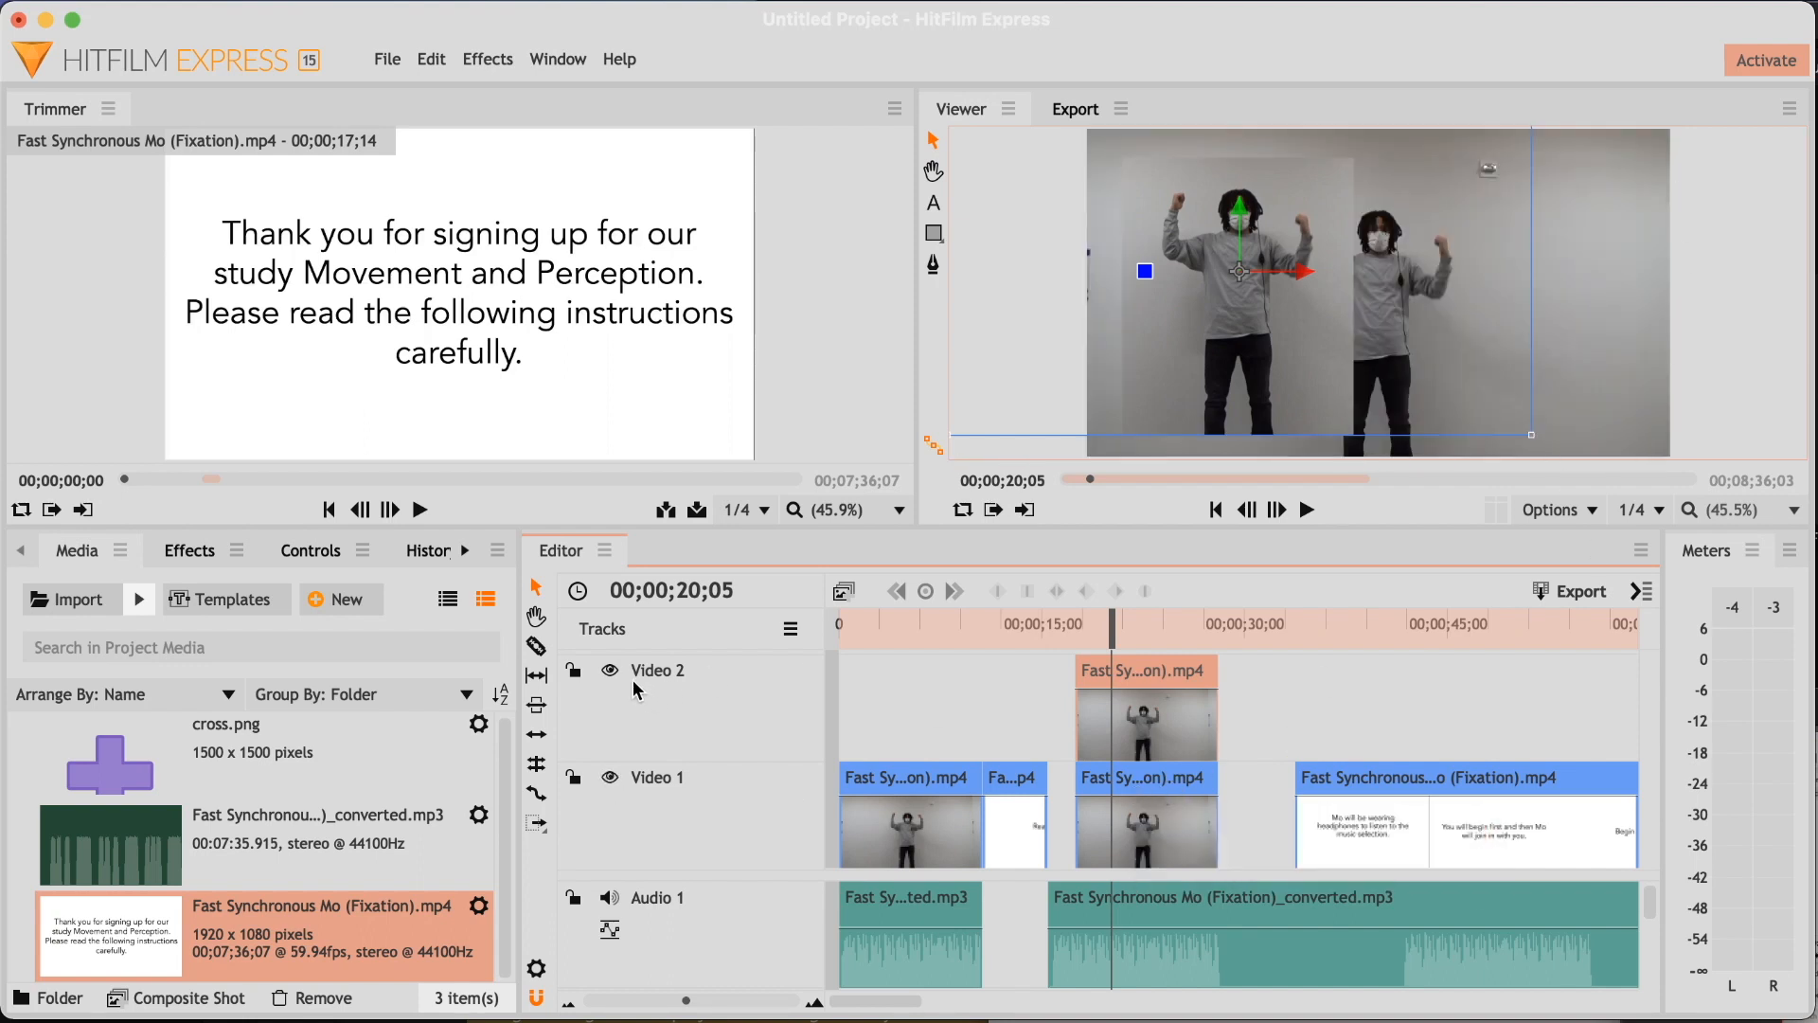
pyautogui.click(609, 670)
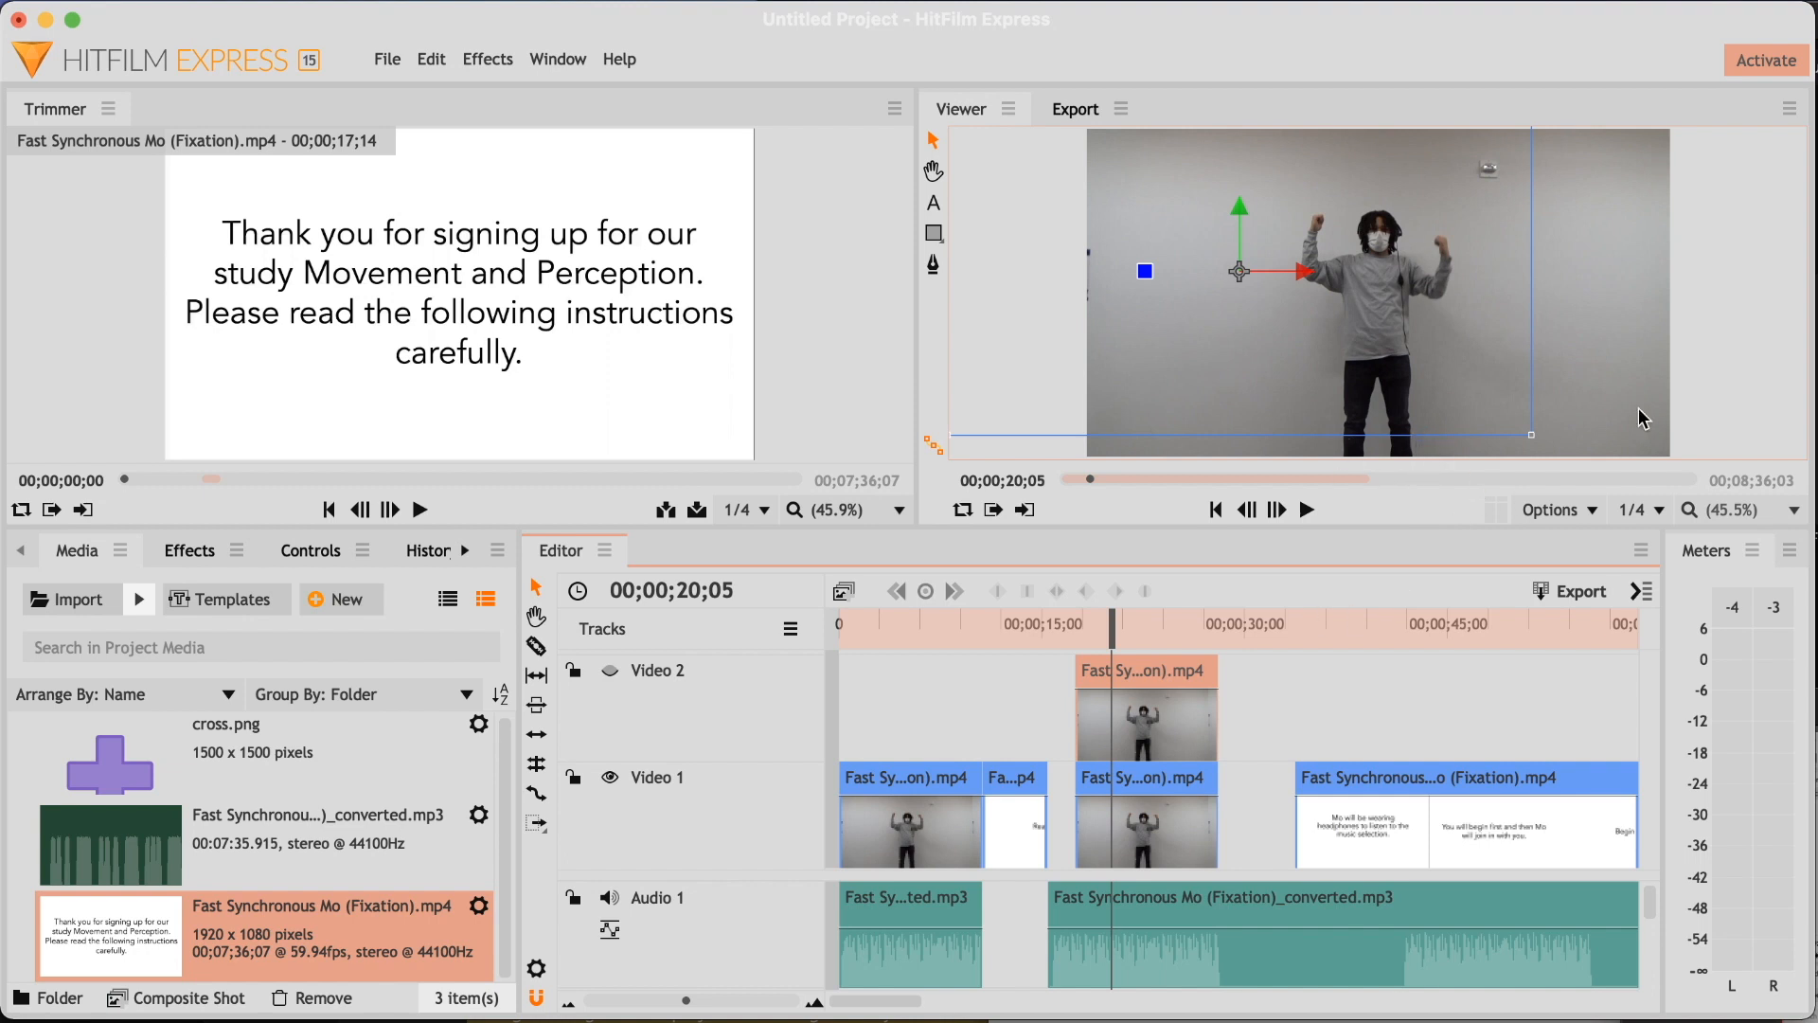
pyautogui.click(1654, 310)
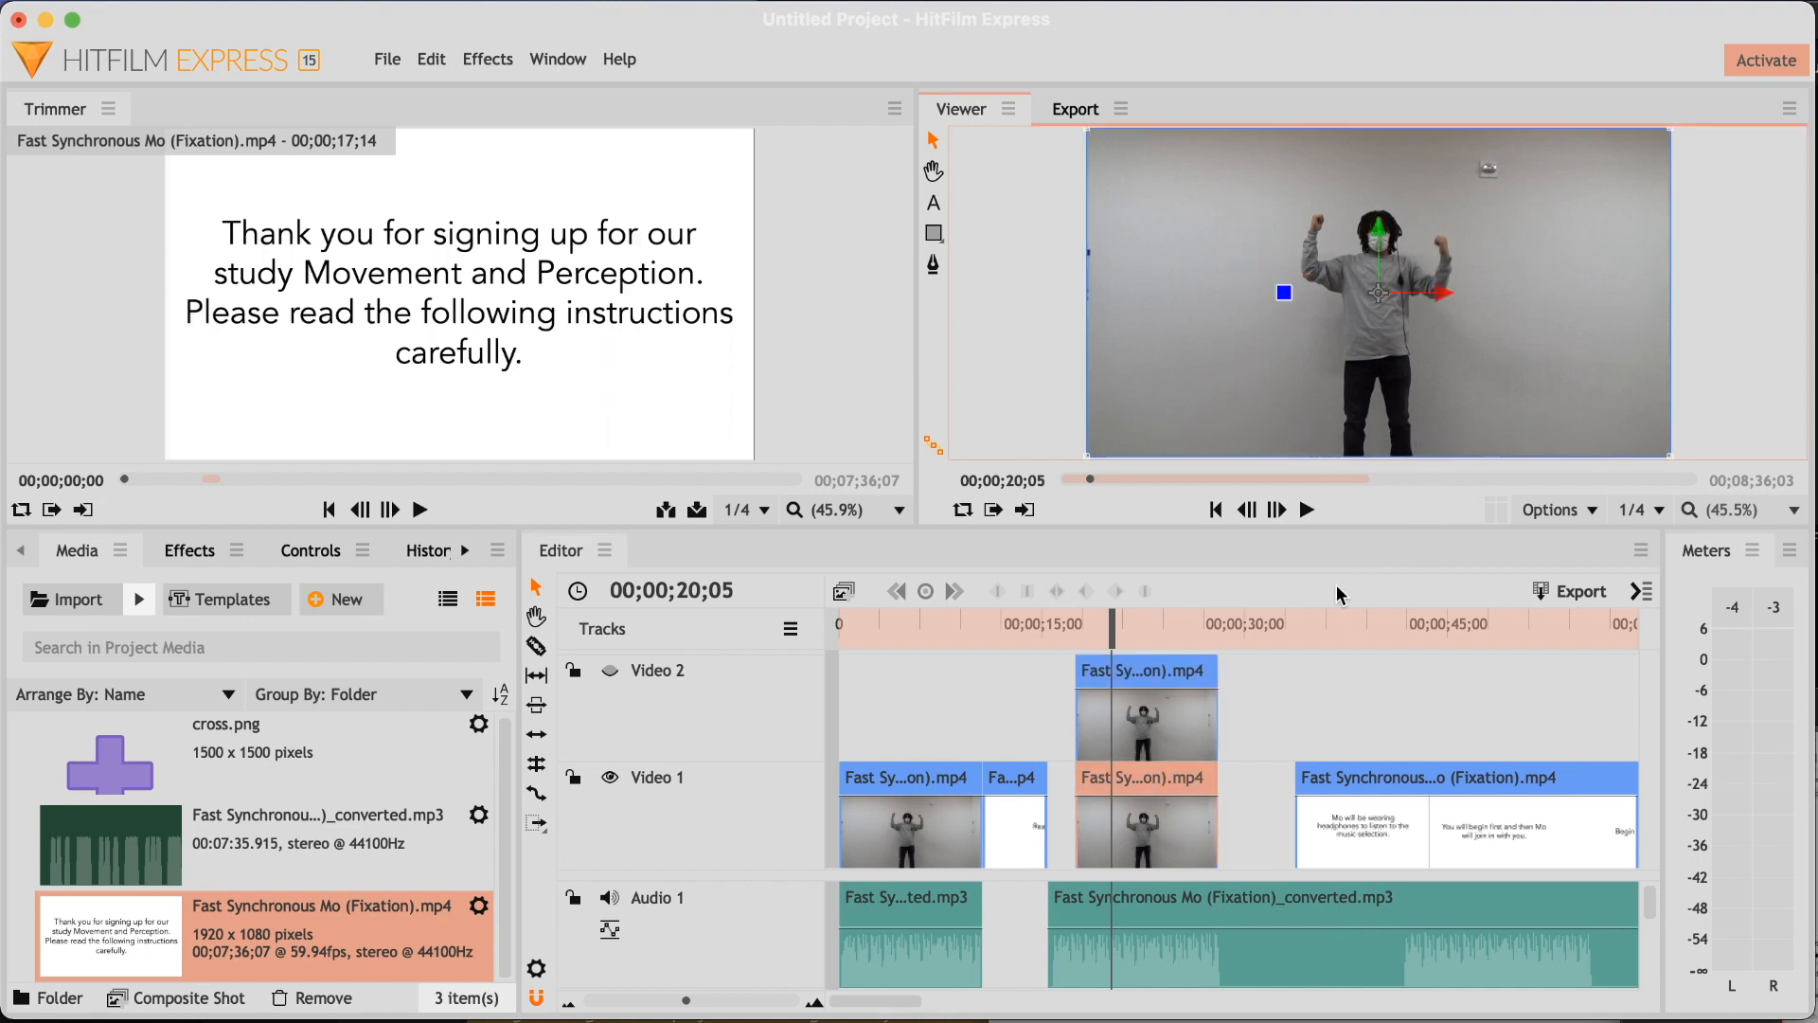
pyautogui.click(933, 237)
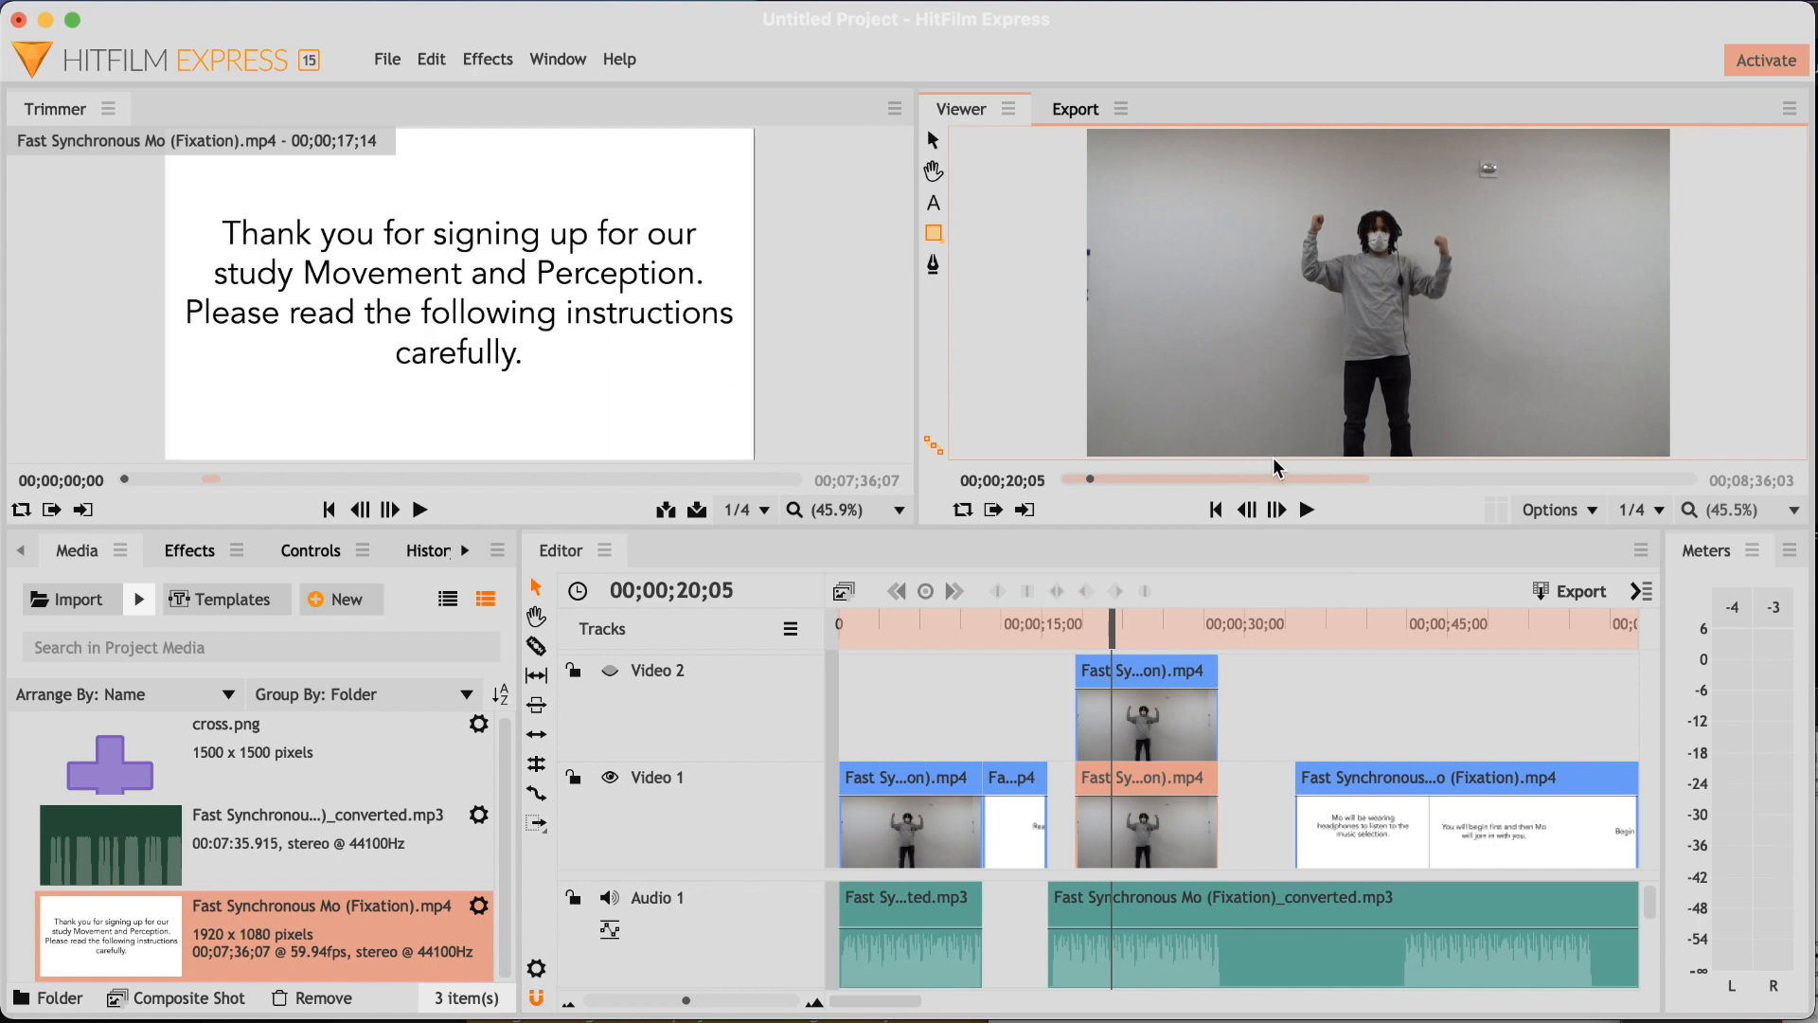
pyautogui.moveTo(1263, 456); pyautogui.dragTo(1491, 177)
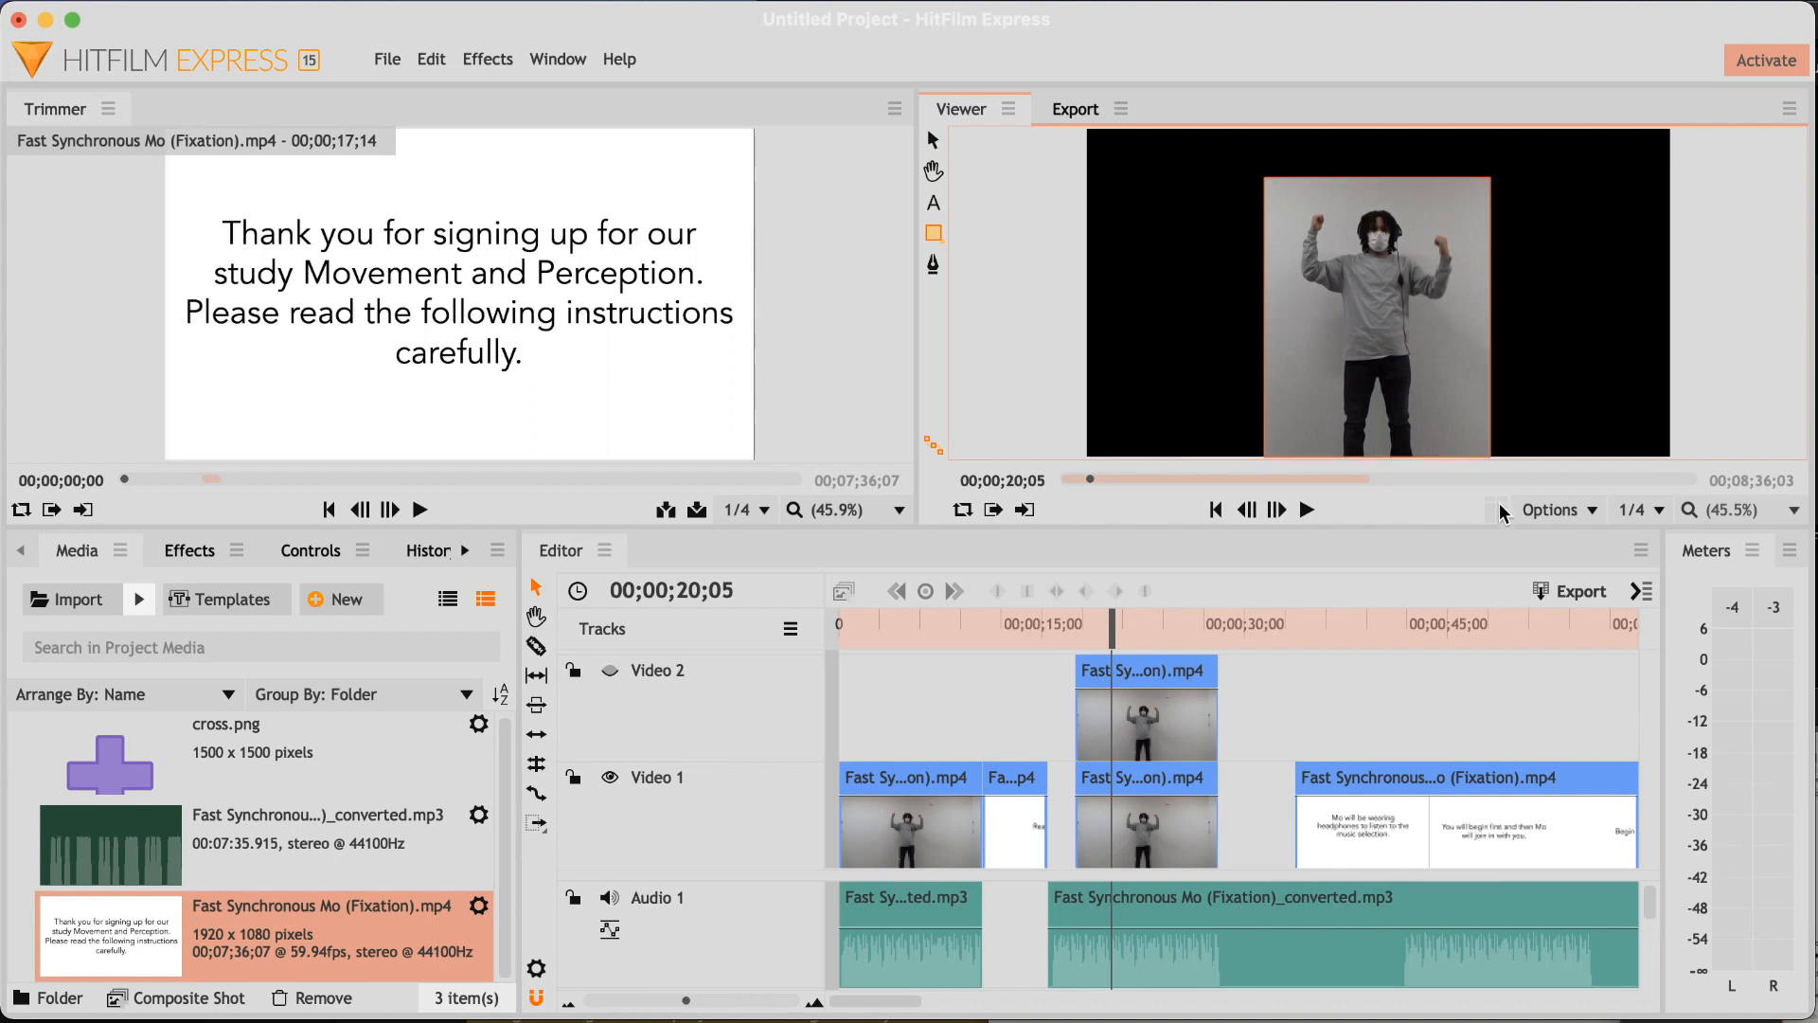
# Move the masked Video 1 clip into the right half of the frame, level with where the Video 2 figure stands.
pyautogui.click(1190, 721)
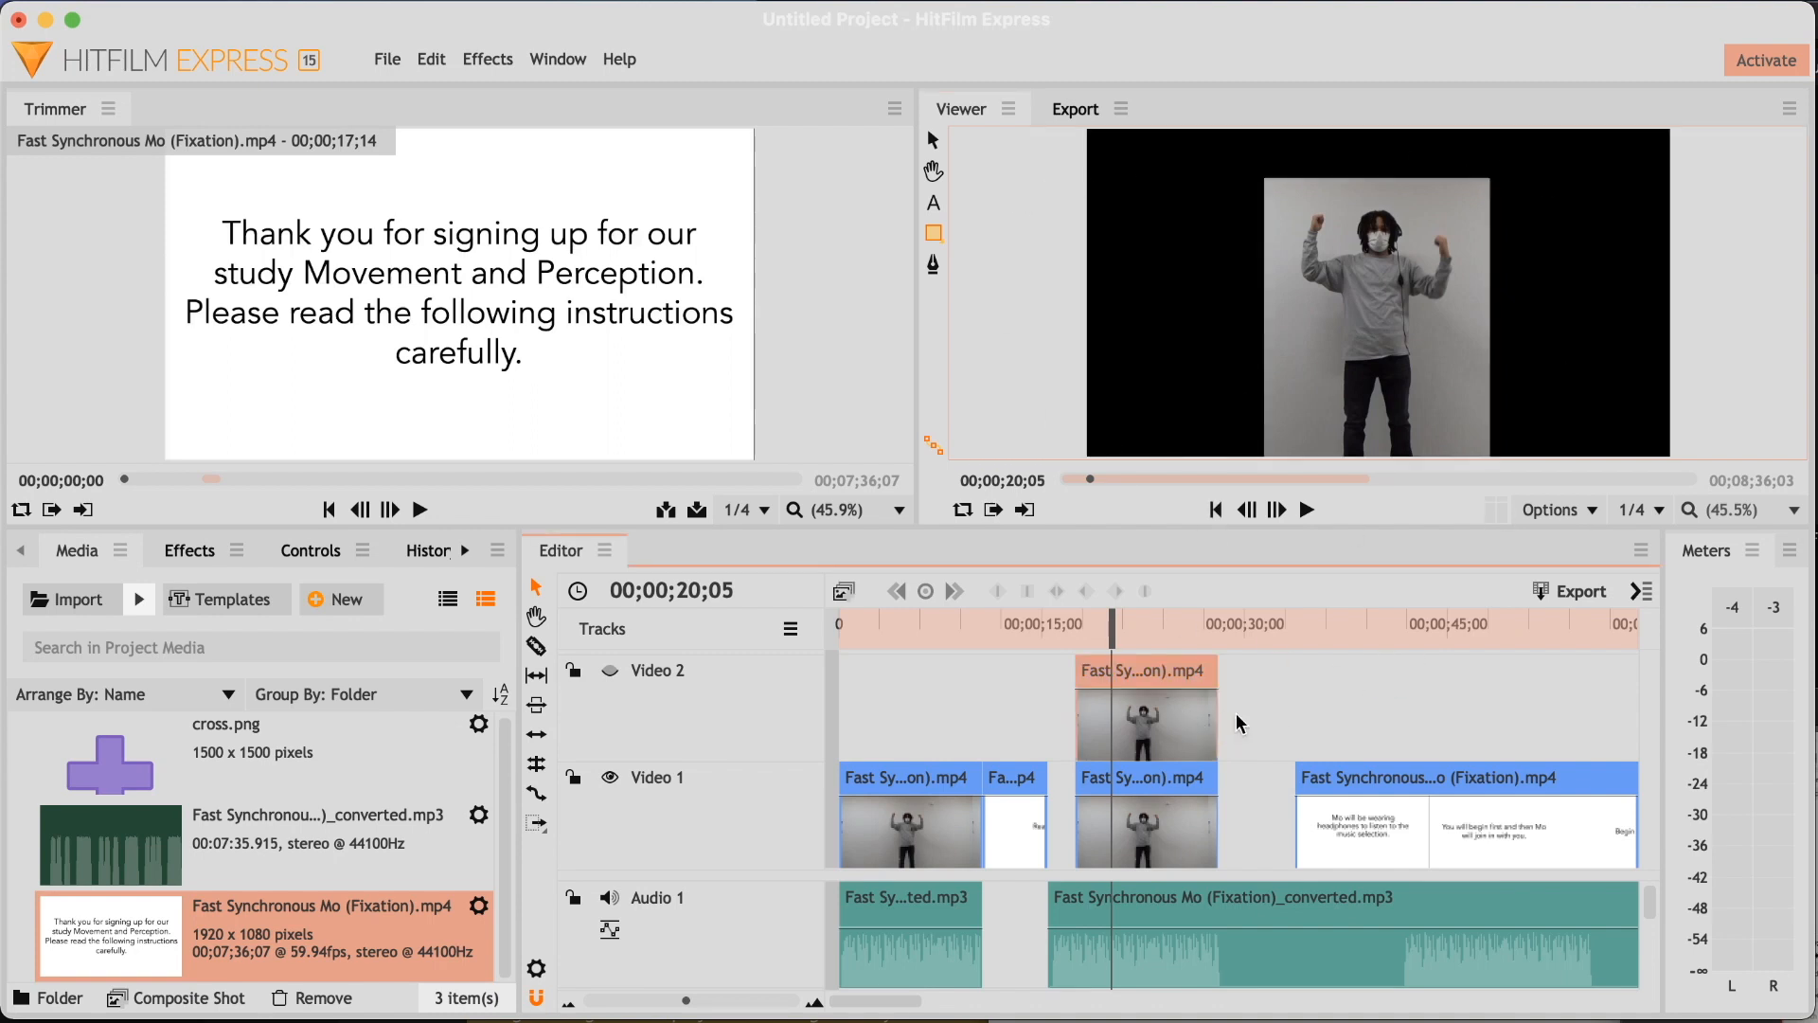
pyautogui.click(1338, 369)
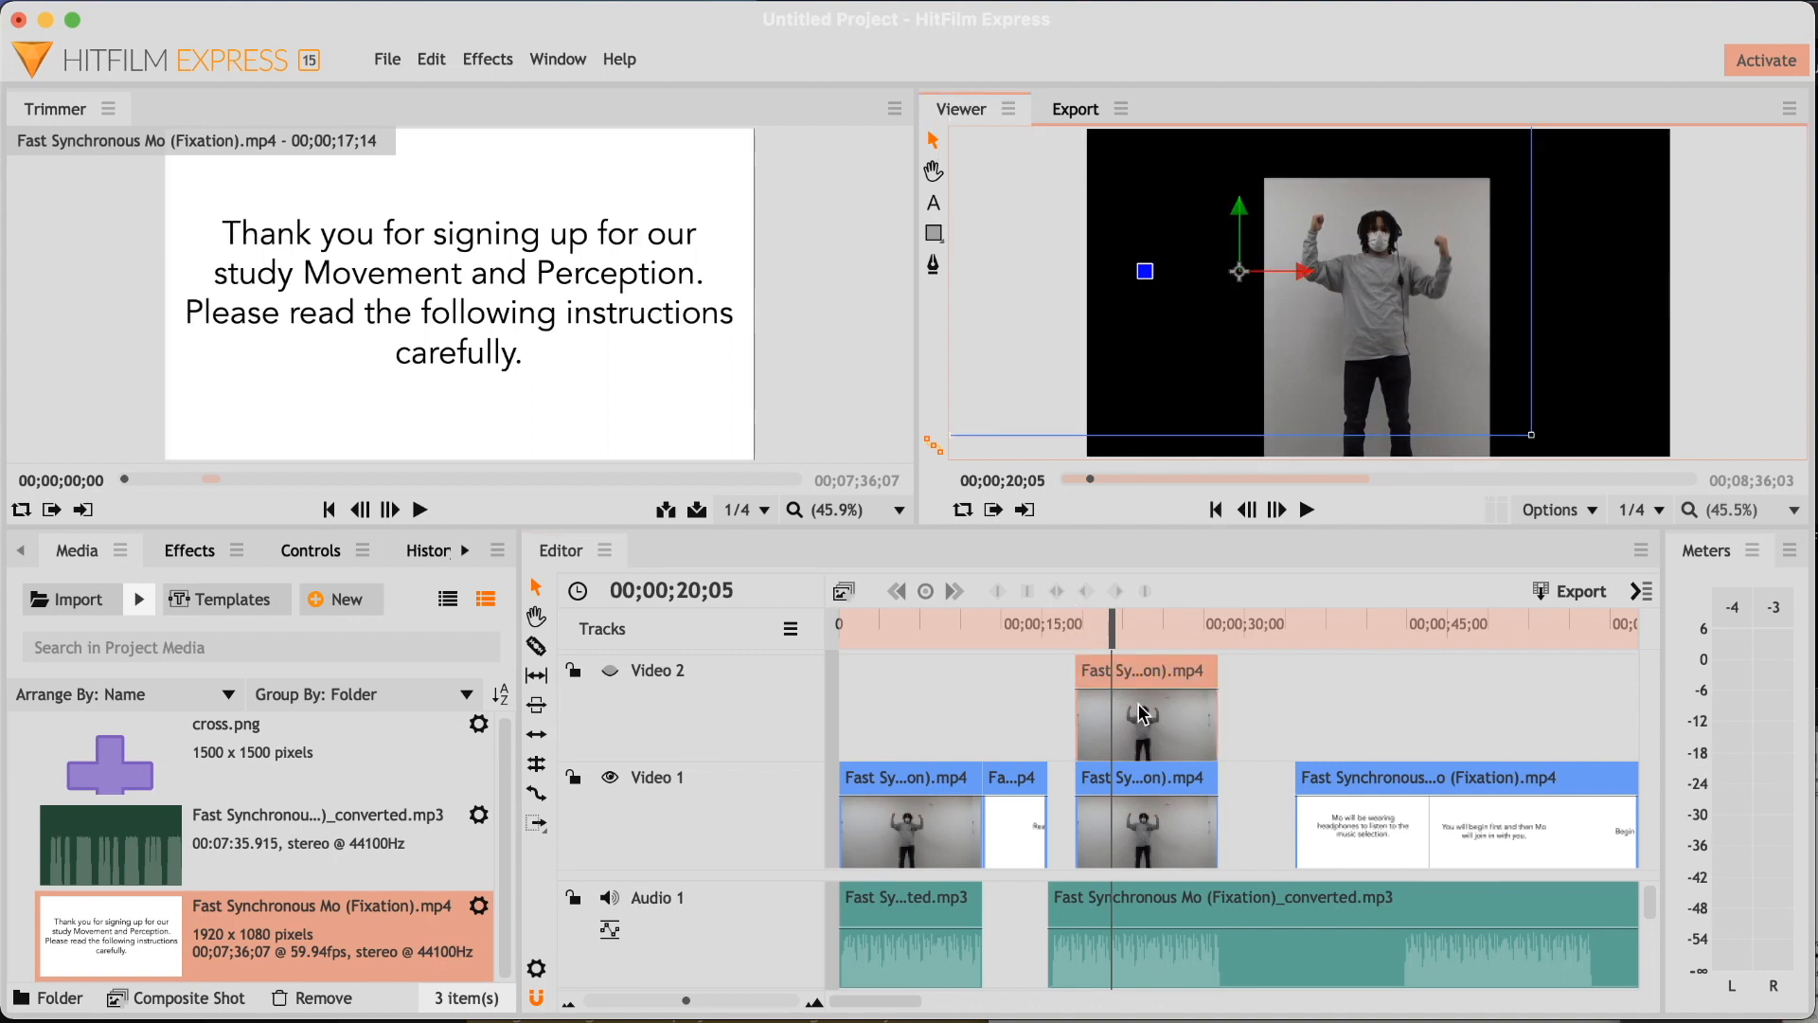
pyautogui.click(1152, 813)
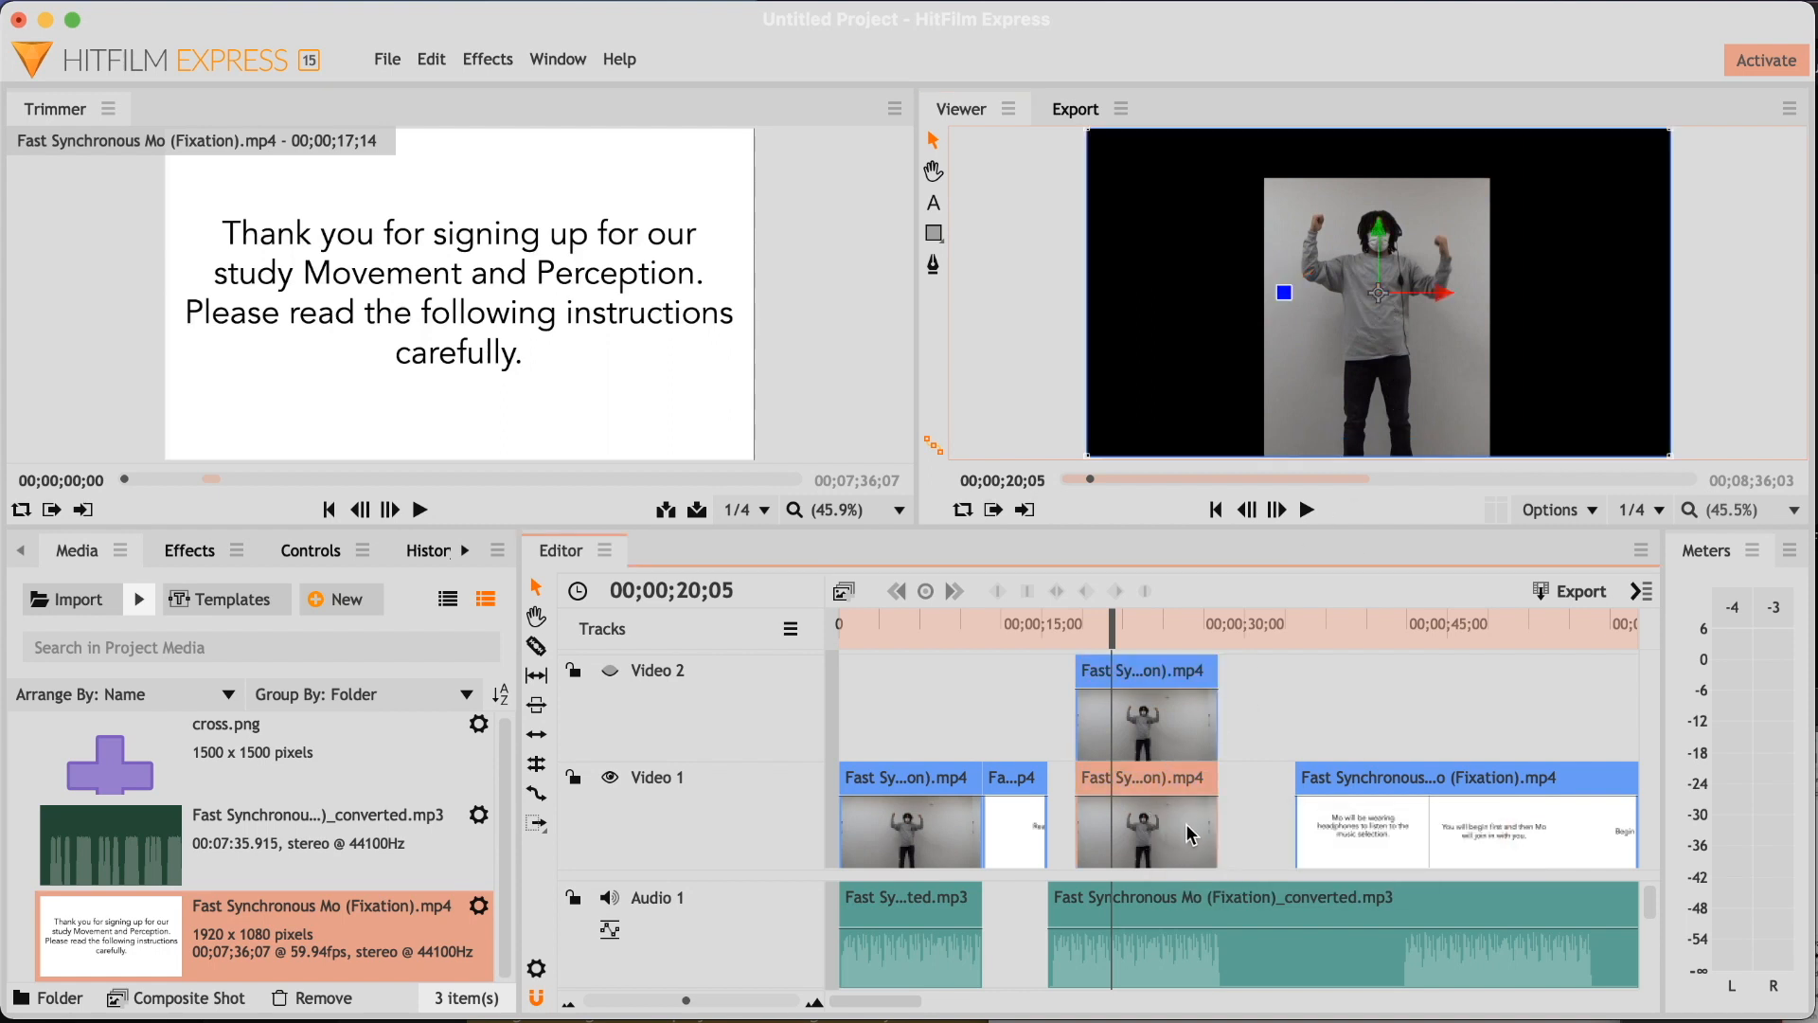
pyautogui.moveTo(1384, 303); pyautogui.dragTo(1480, 284)
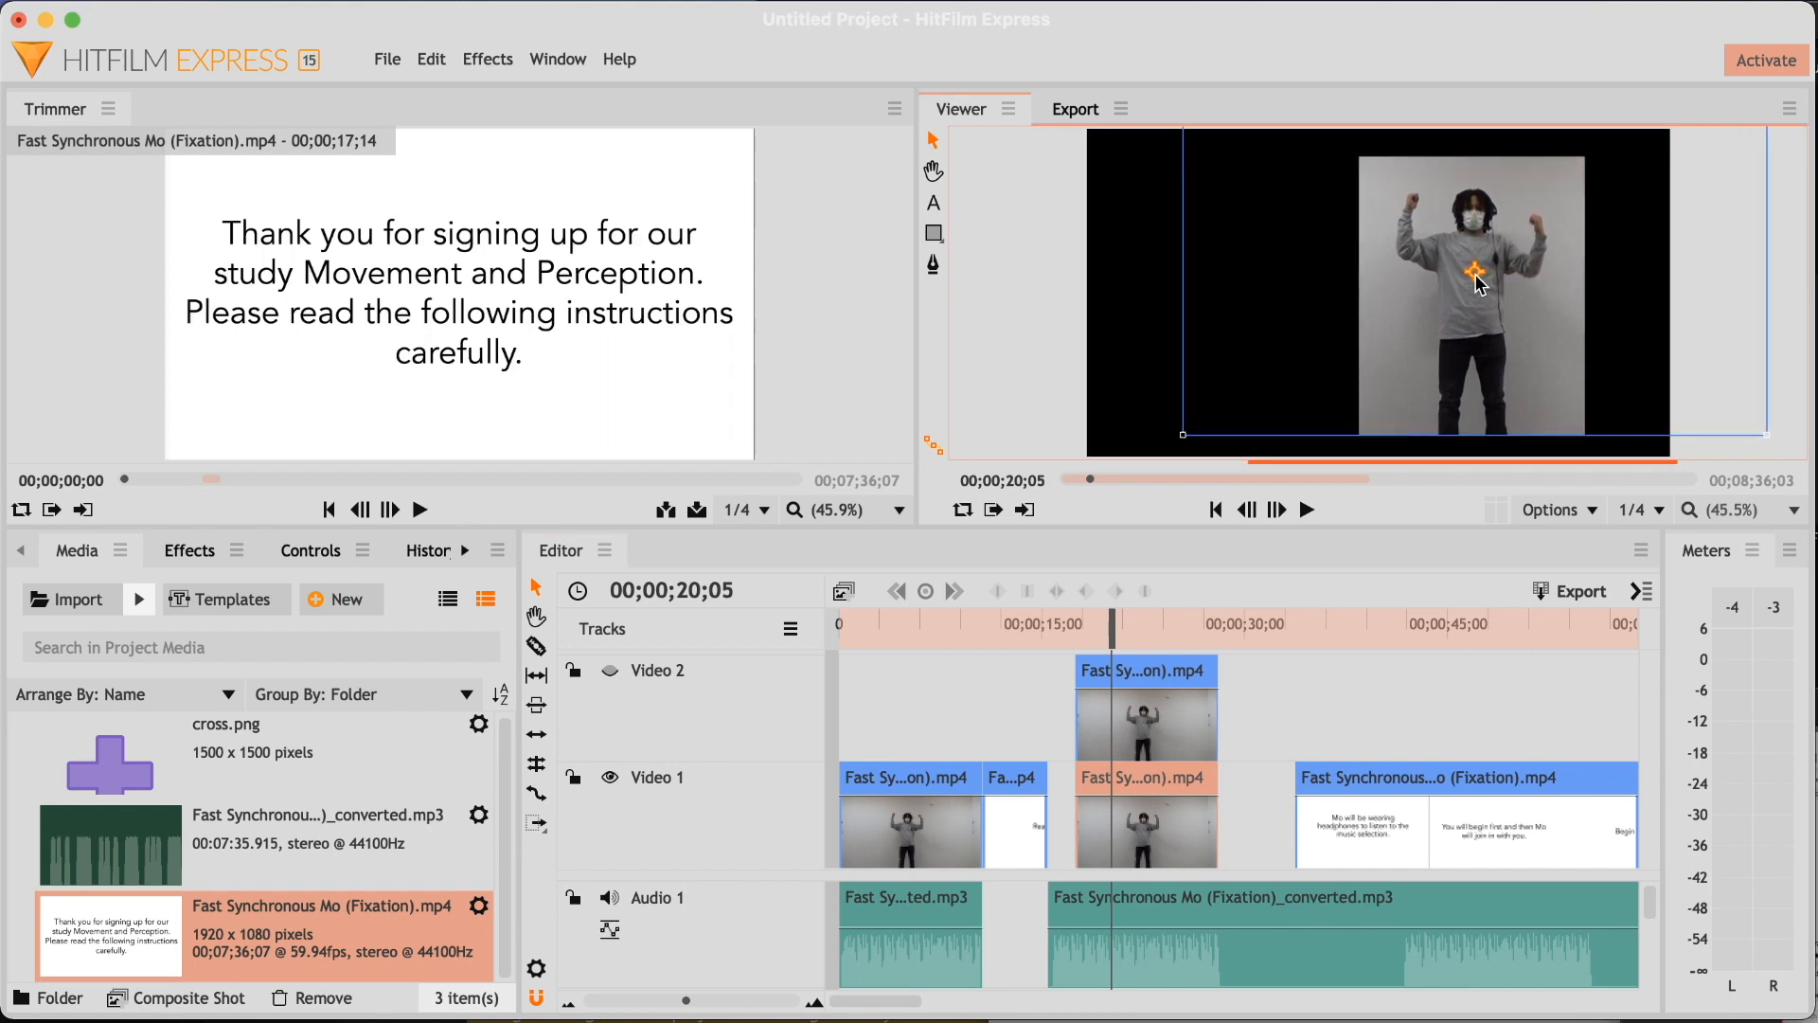
pyautogui.moveTo(1480, 285); pyautogui.dragTo(1520, 285)
pyautogui.click(1725, 369)
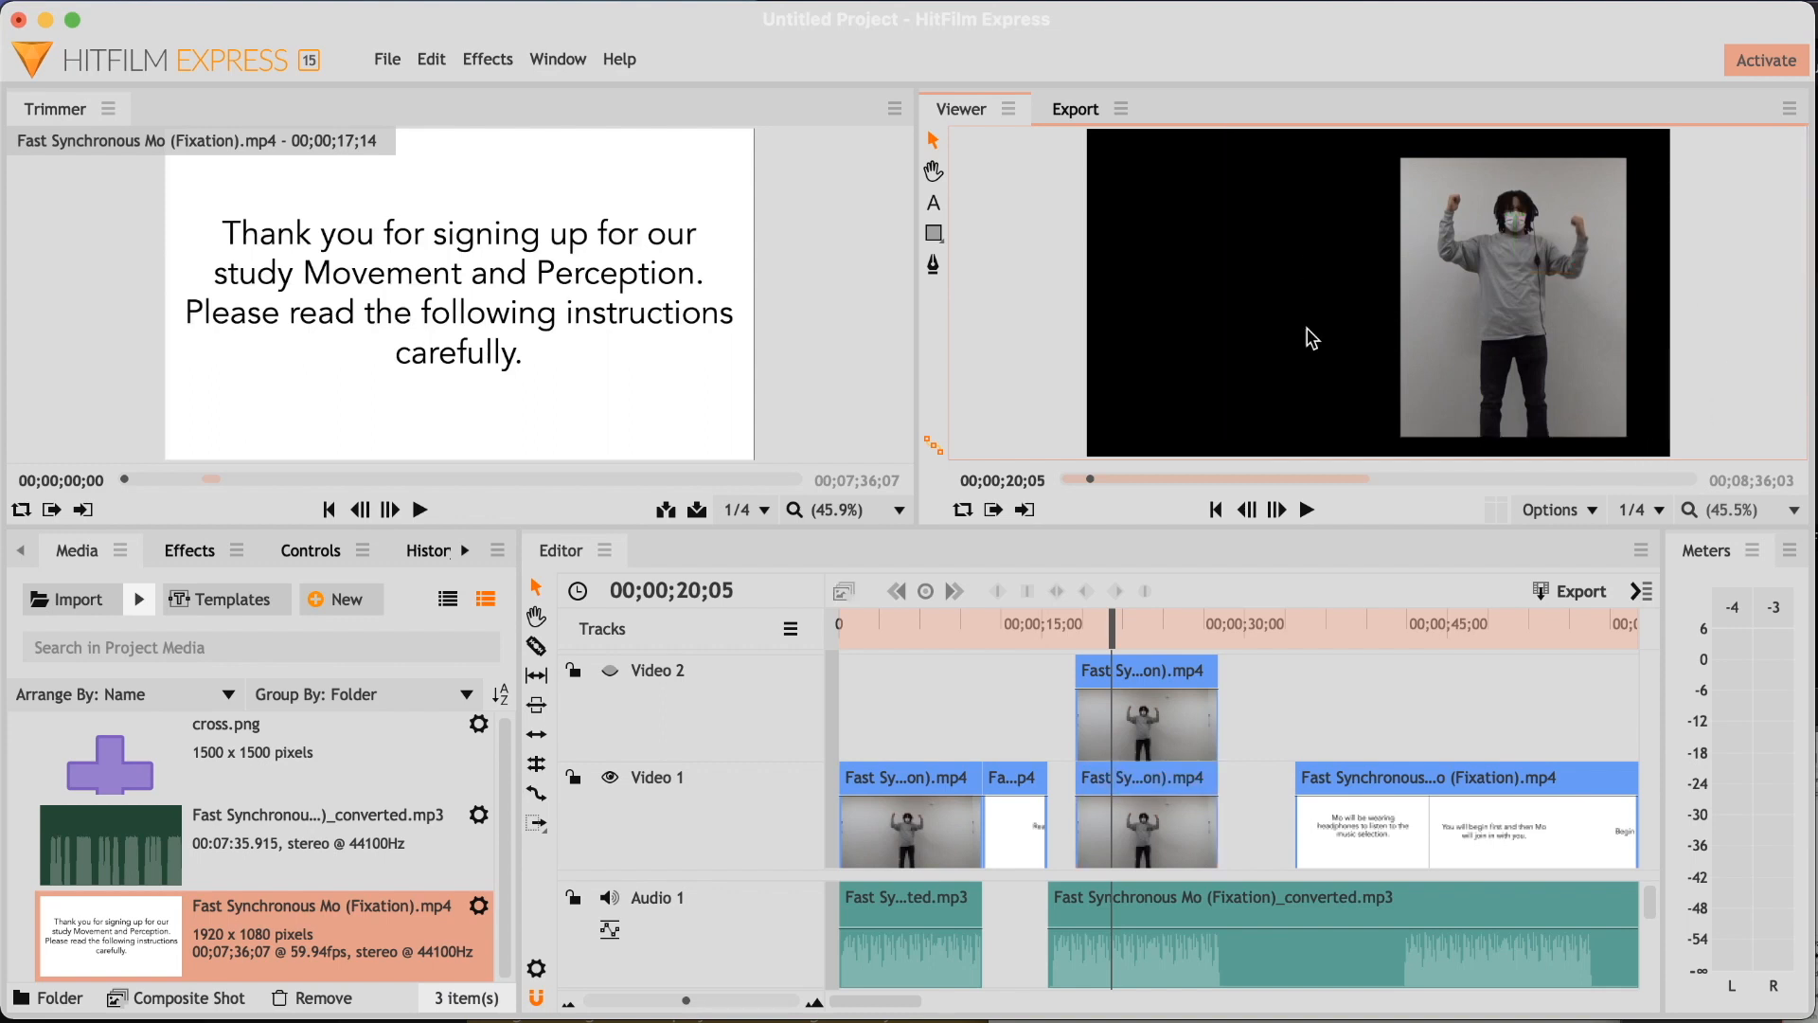
pyautogui.click(1522, 299)
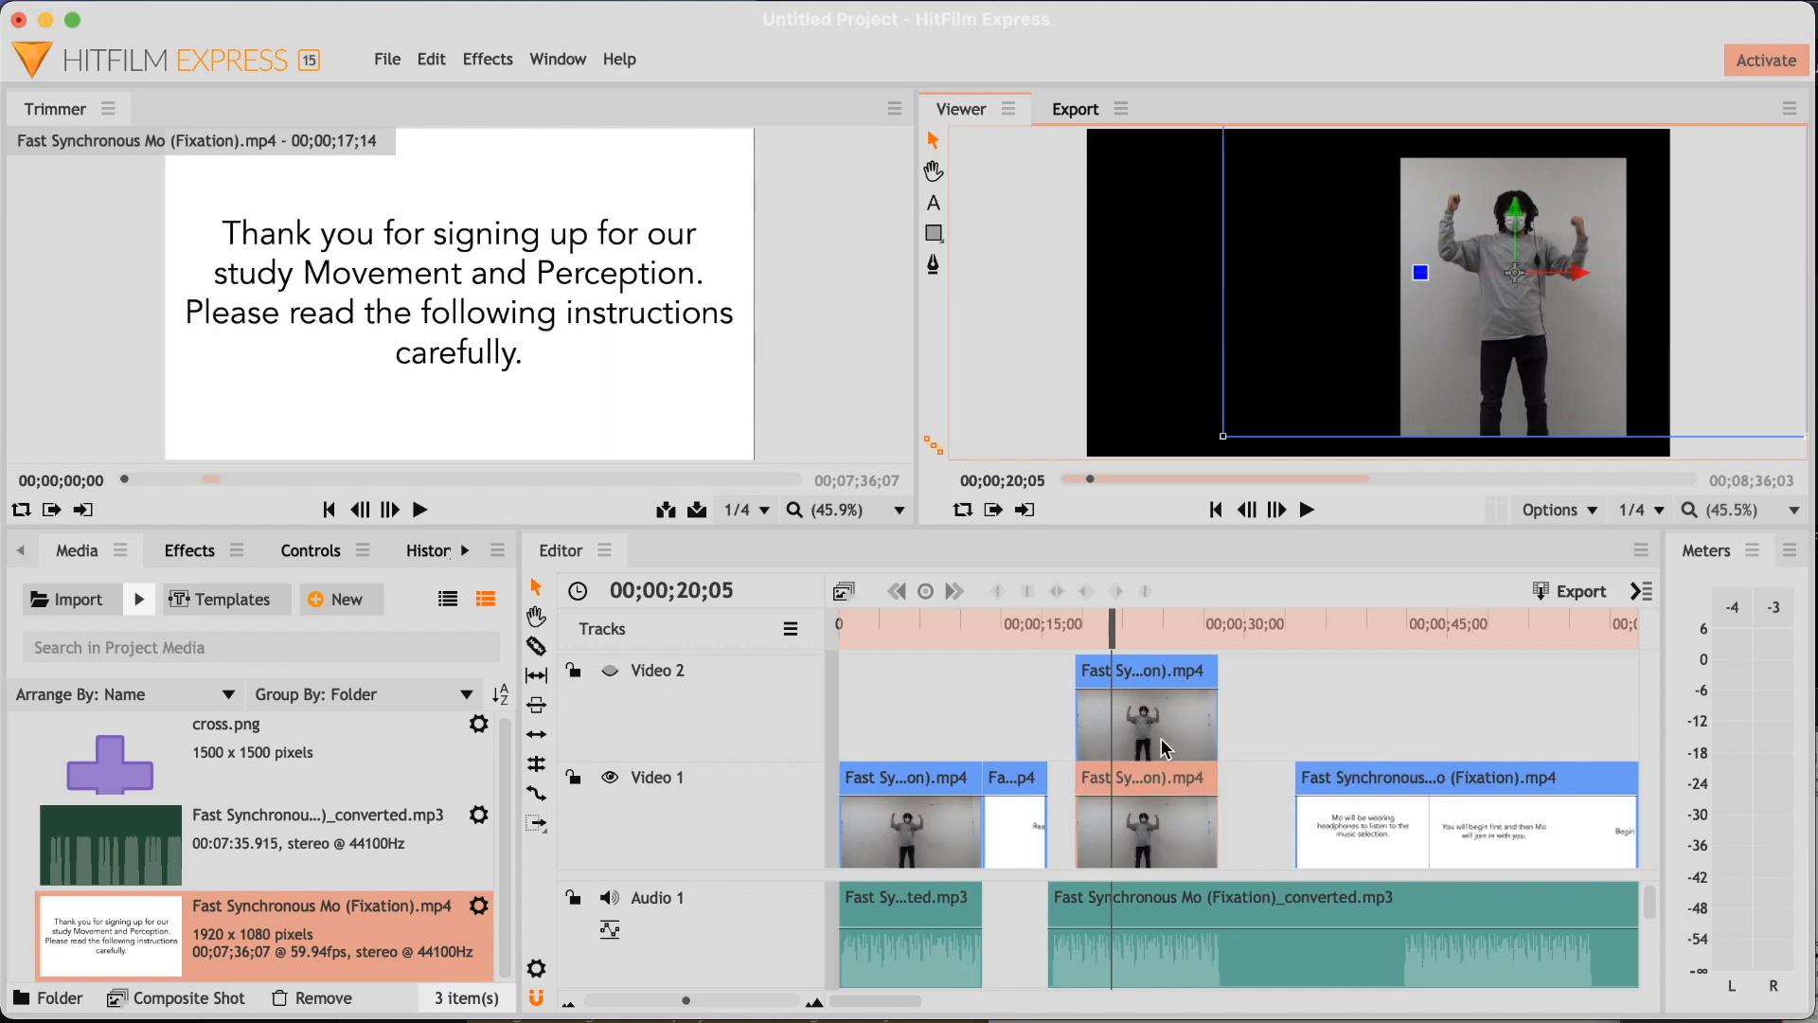
# Show the Video 2 track again and play the two masked clips side by side from their start.
pyautogui.click(609, 670)
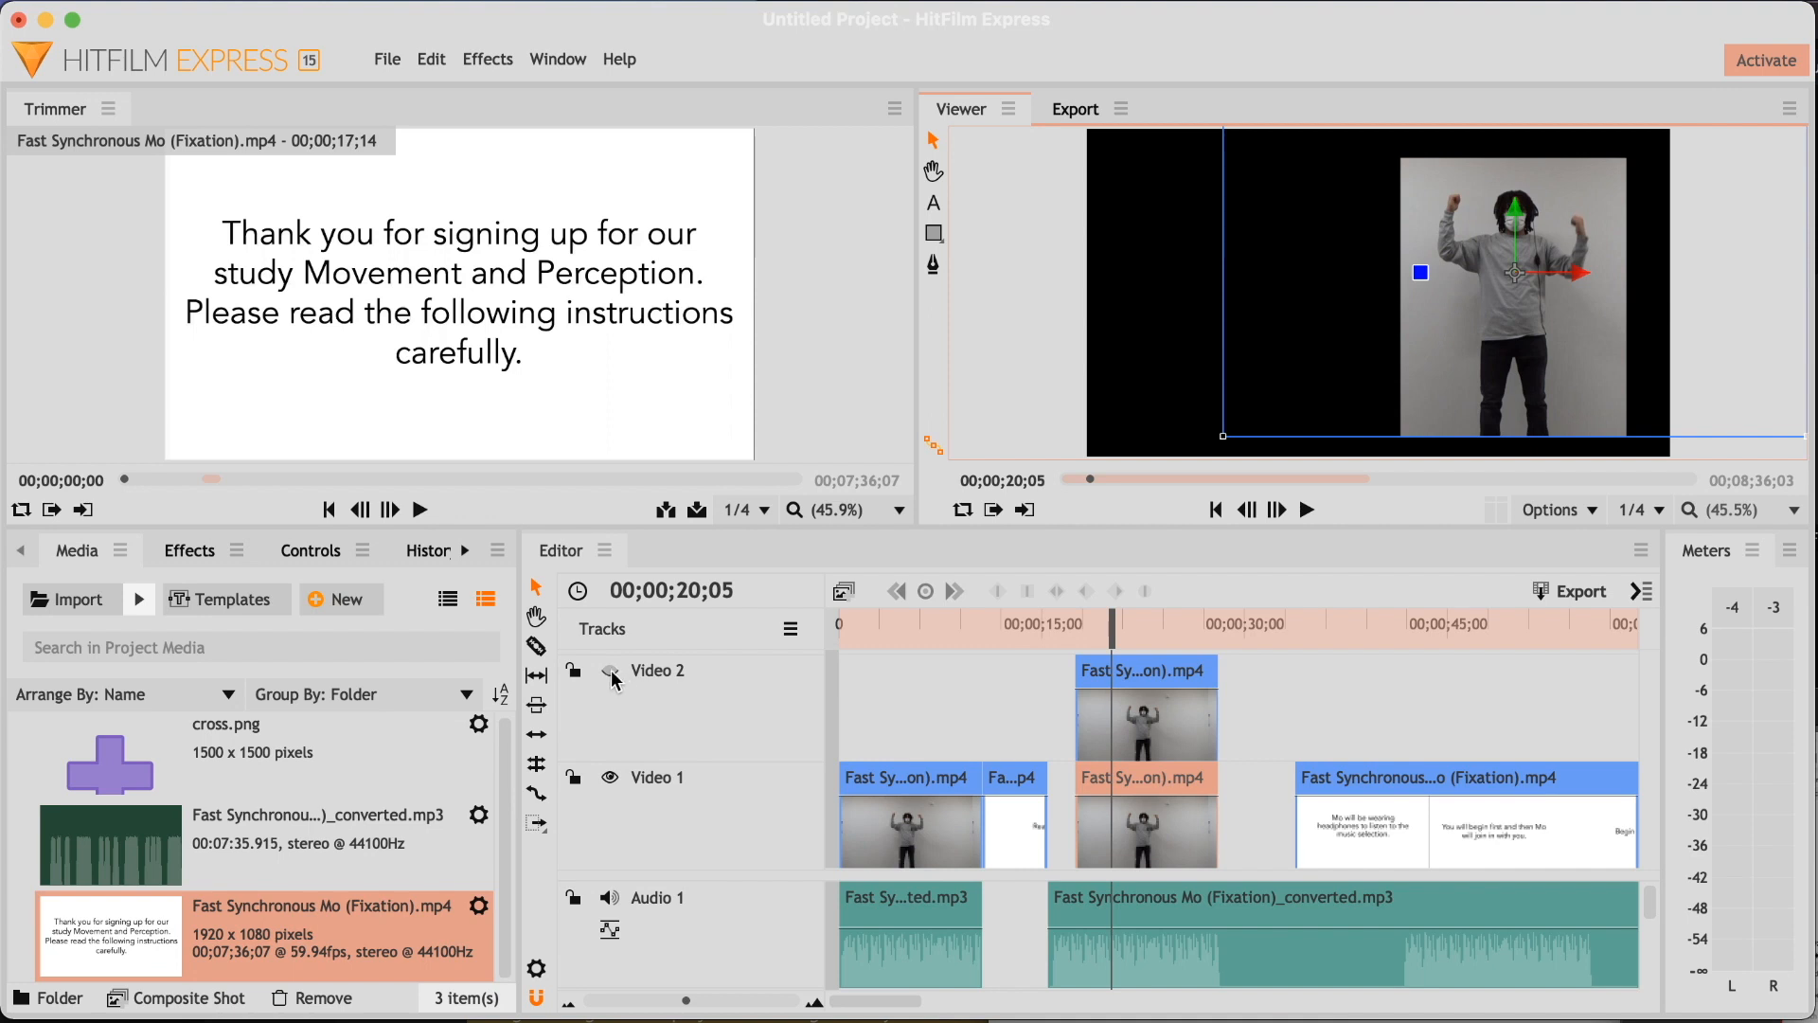
pyautogui.click(1356, 694)
pyautogui.moveTo(1104, 617); pyautogui.dragTo(1068, 614)
pyautogui.press('space')
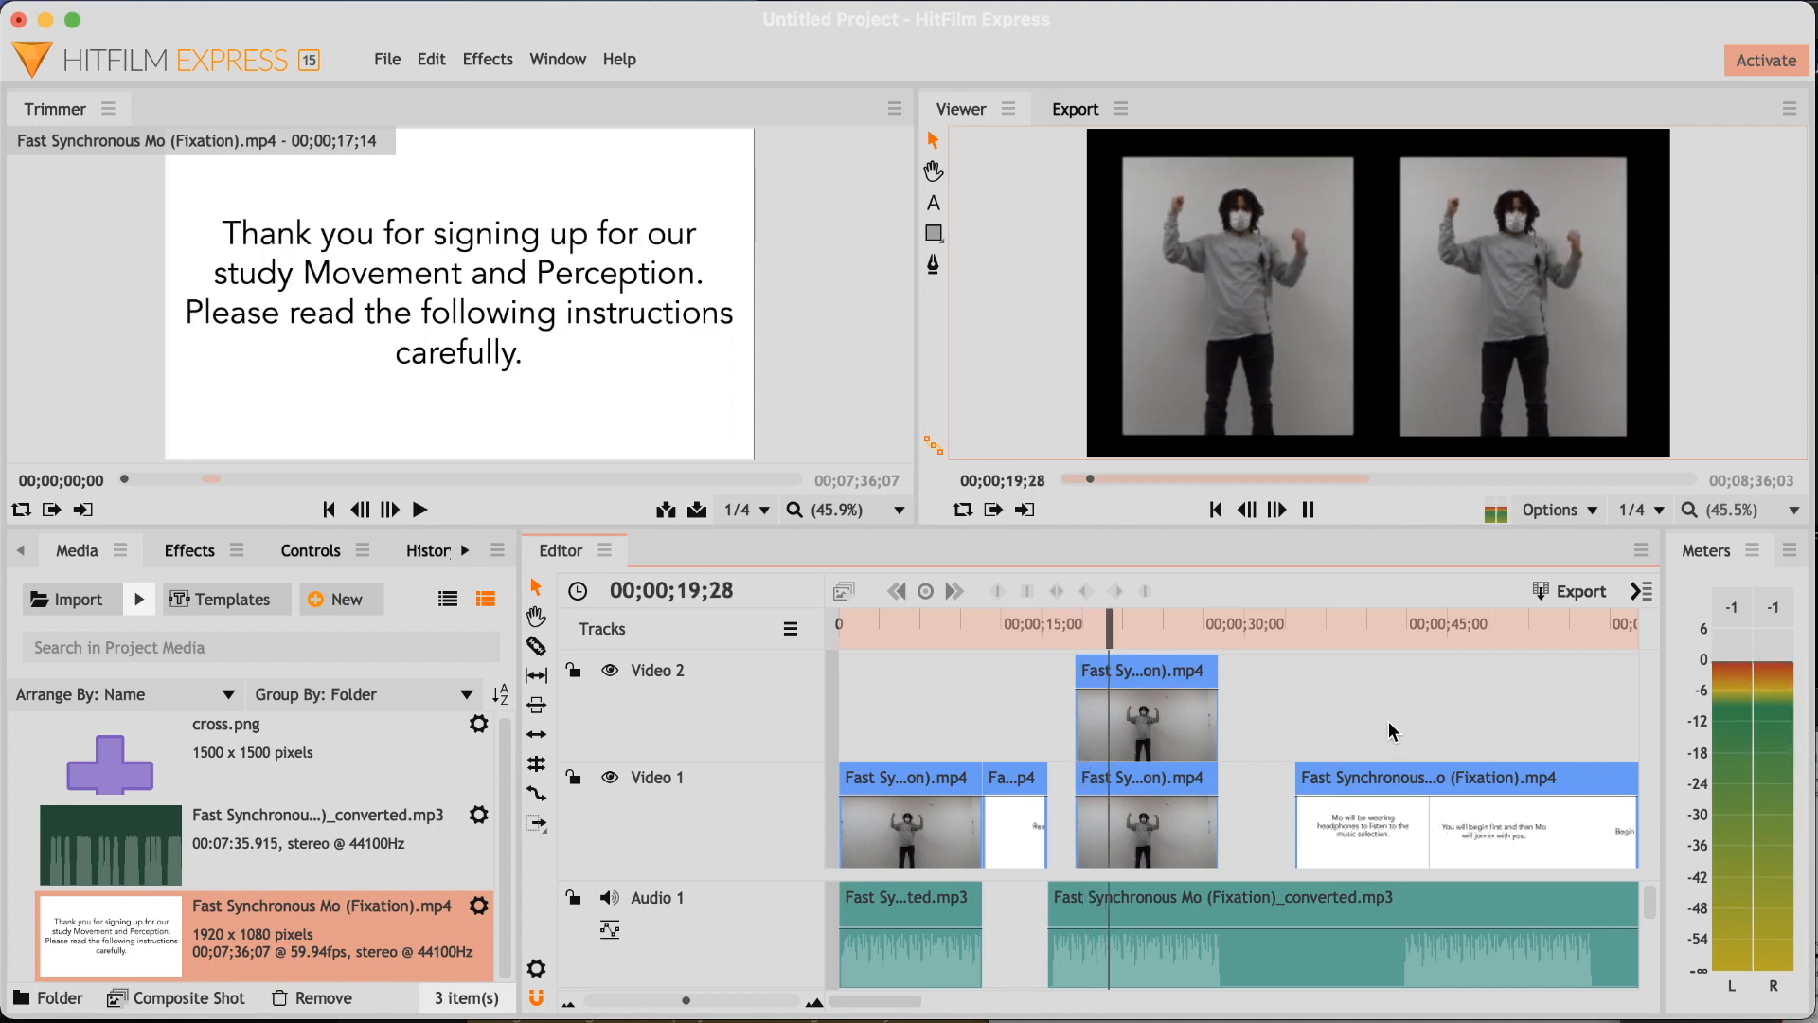
pyautogui.press('space')
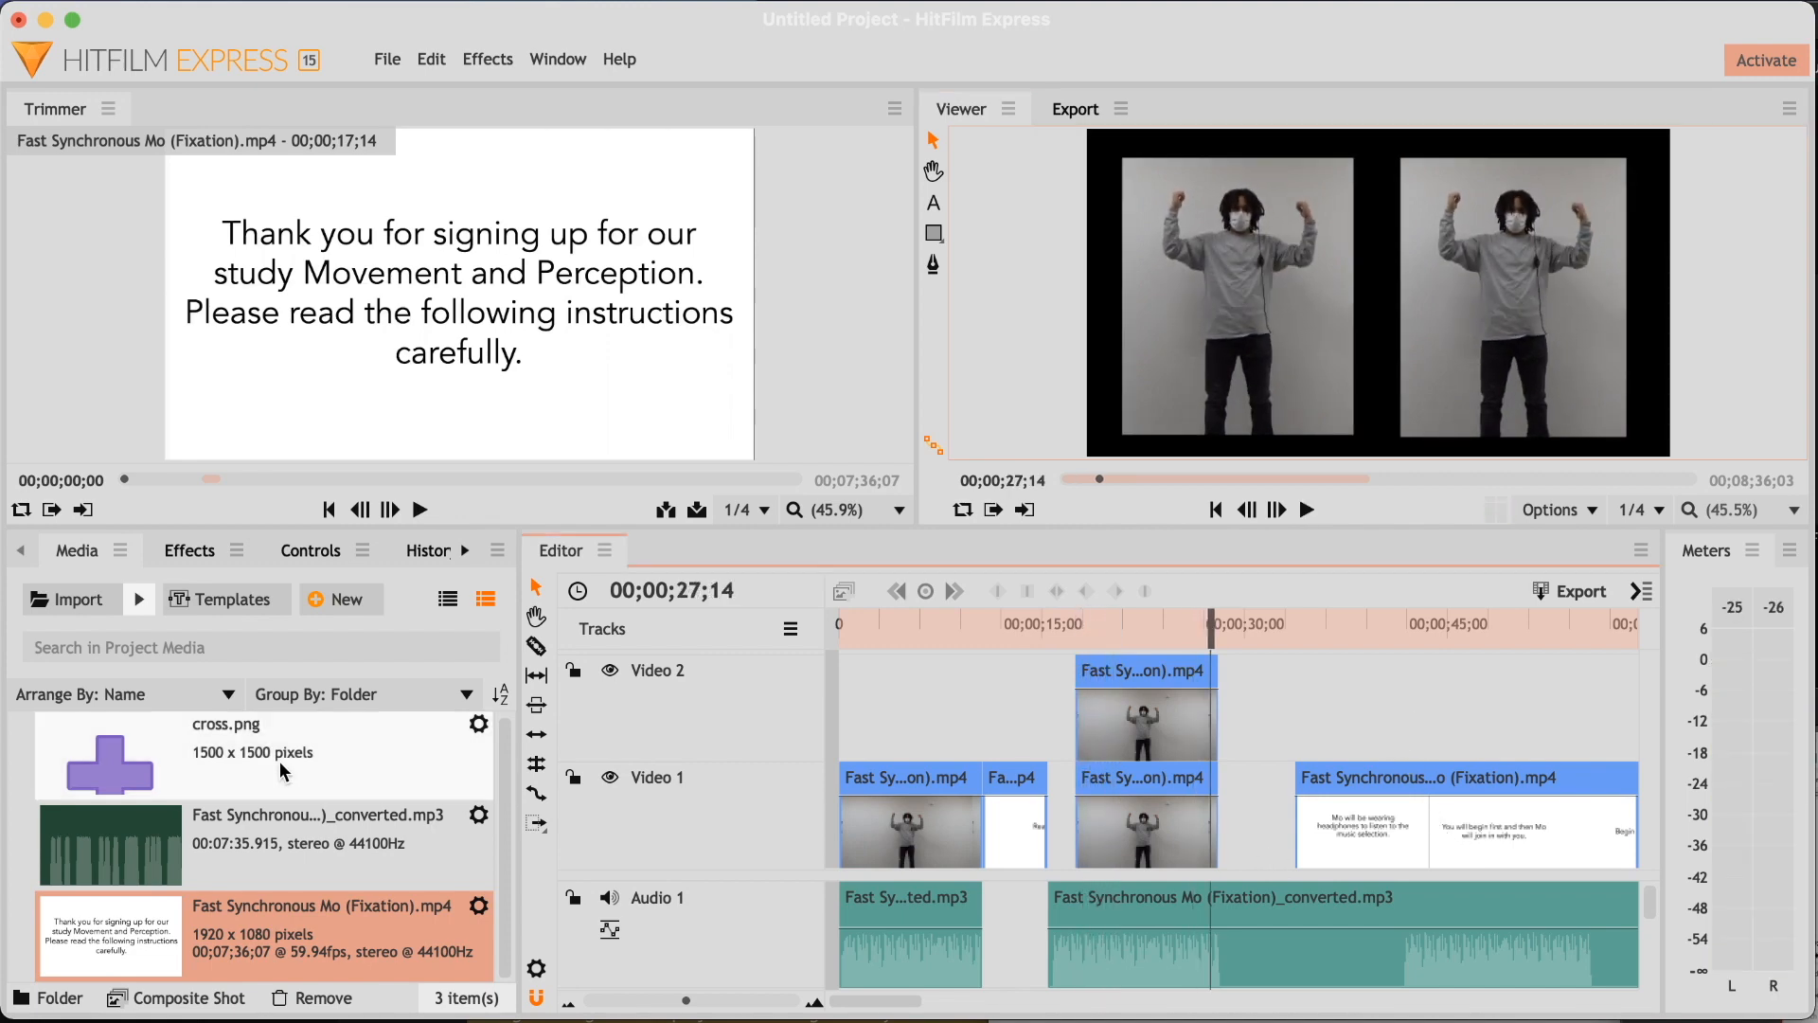
# Add cross.png on a new track above Video 2, aligned with the movement clip's start, and position it between the two figures.
pyautogui.click(280, 763)
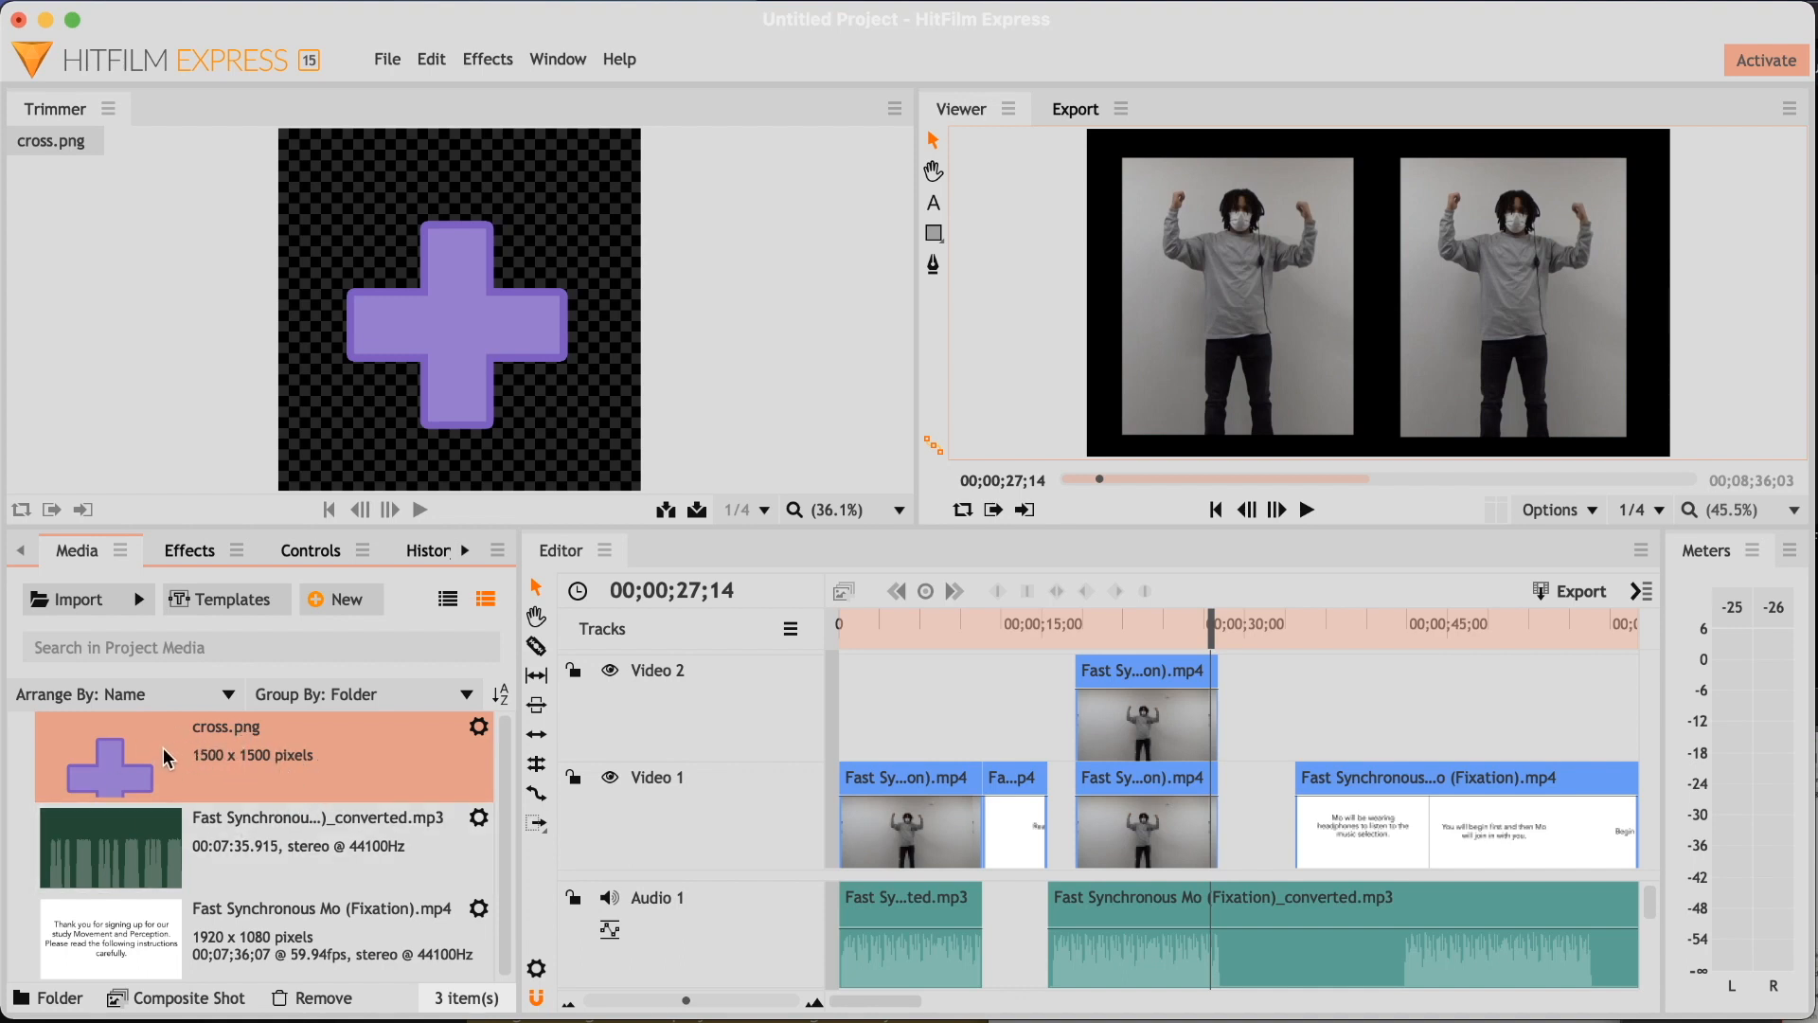
pyautogui.moveTo(155, 778); pyautogui.dragTo(1091, 722)
pyautogui.moveTo(1139, 621); pyautogui.dragTo(1099, 617)
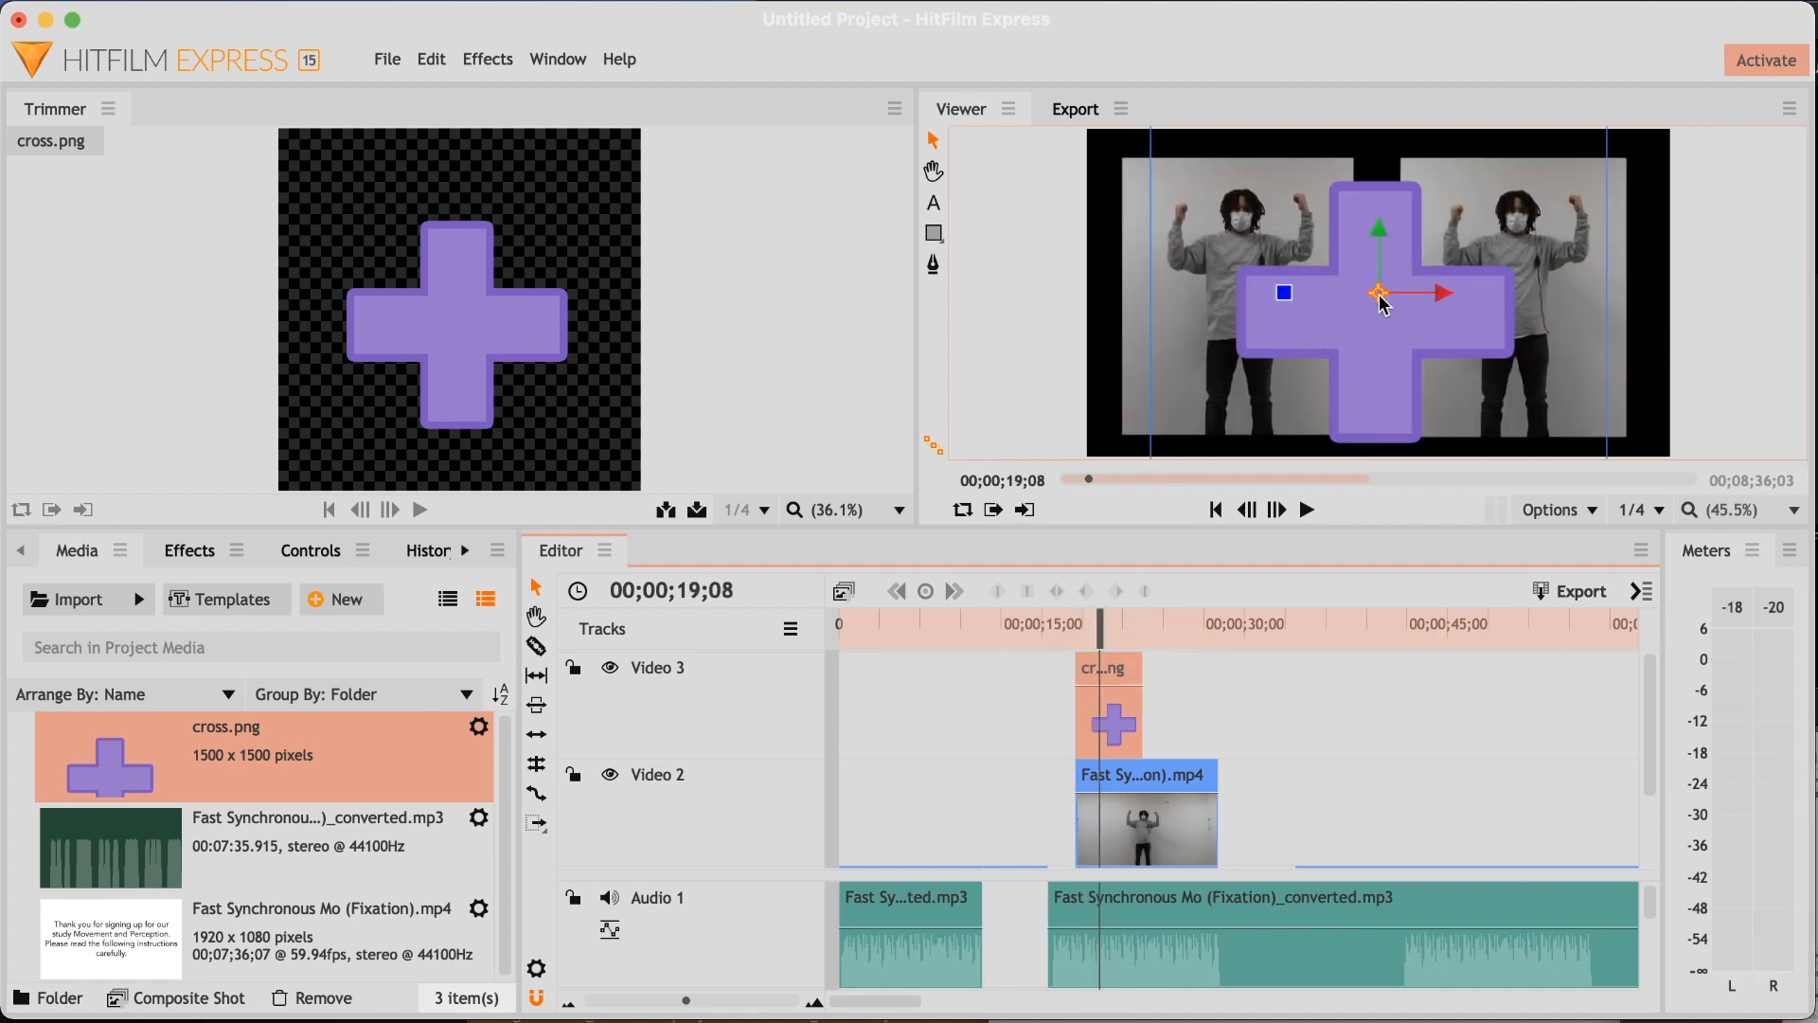
pyautogui.moveTo(1383, 303)
pyautogui.mouseDown()
pyautogui.moveTo(1432, 282)
pyautogui.moveTo(1324, 295)
pyautogui.moveTo(1378, 288)
pyautogui.mouseUp()
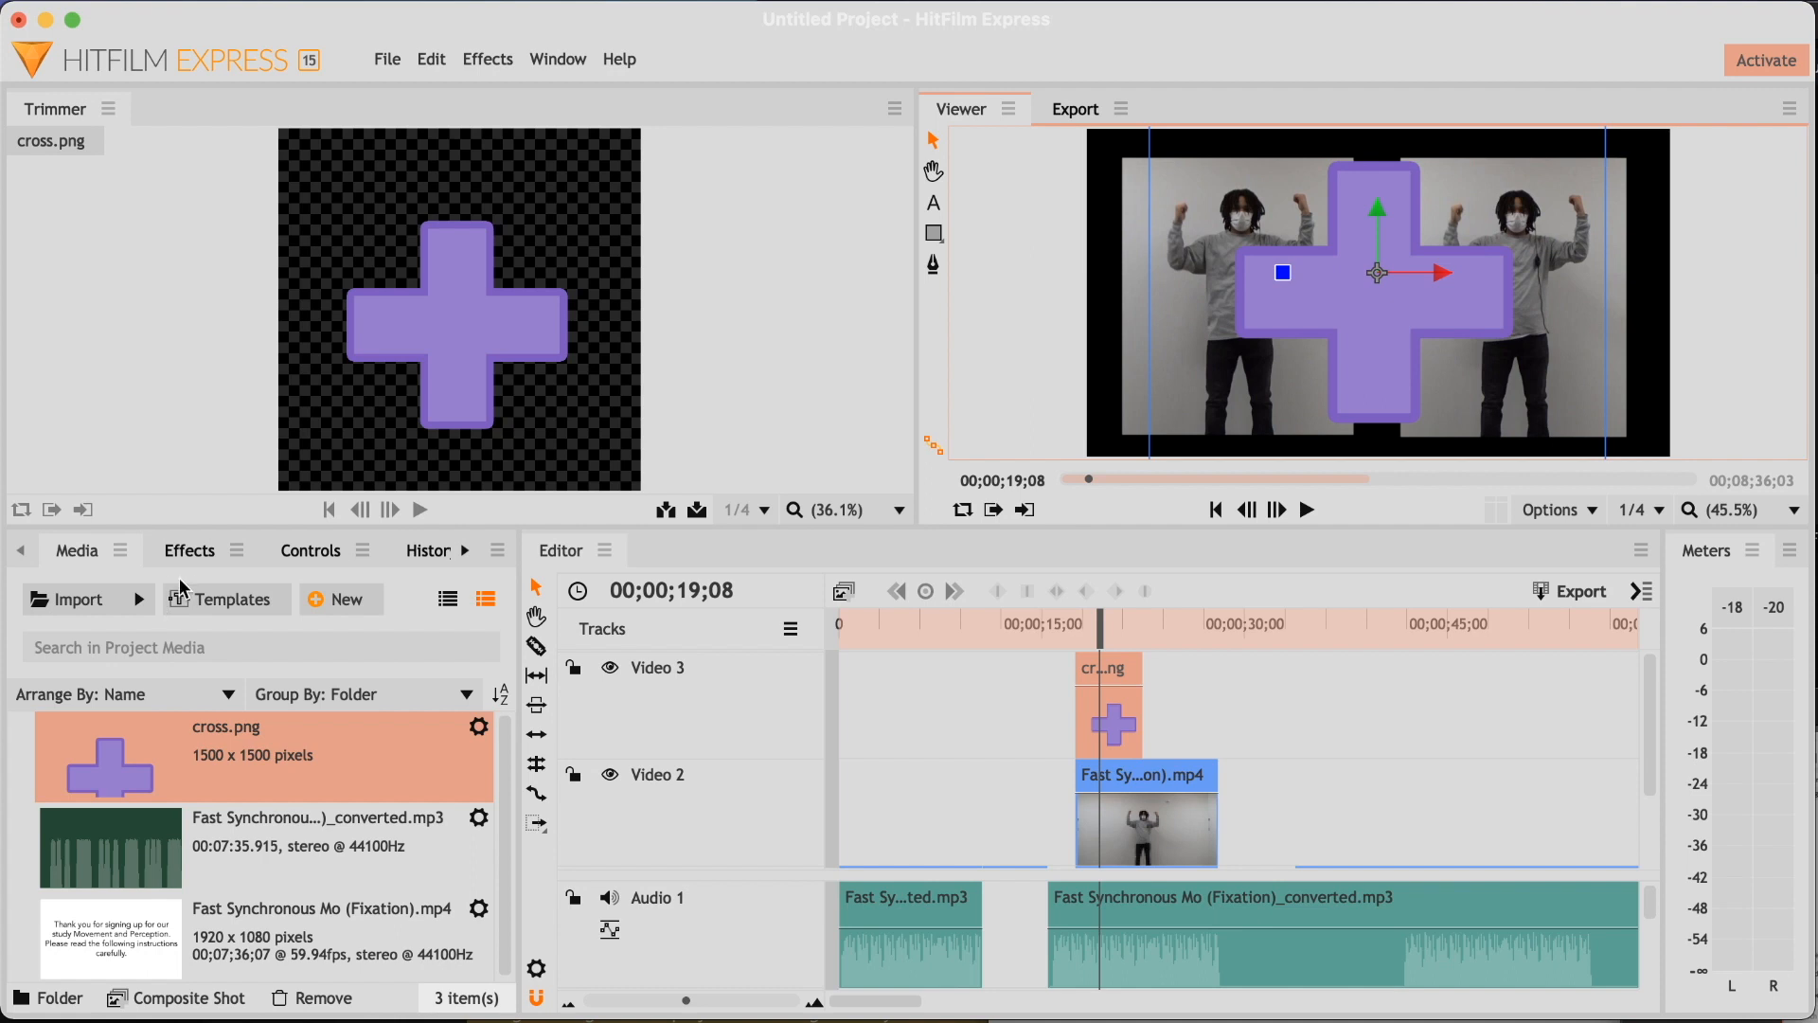
# Scale the cross image to 53% and position it at -0.4, 47.0 between the two figures.
pyautogui.click(322, 563)
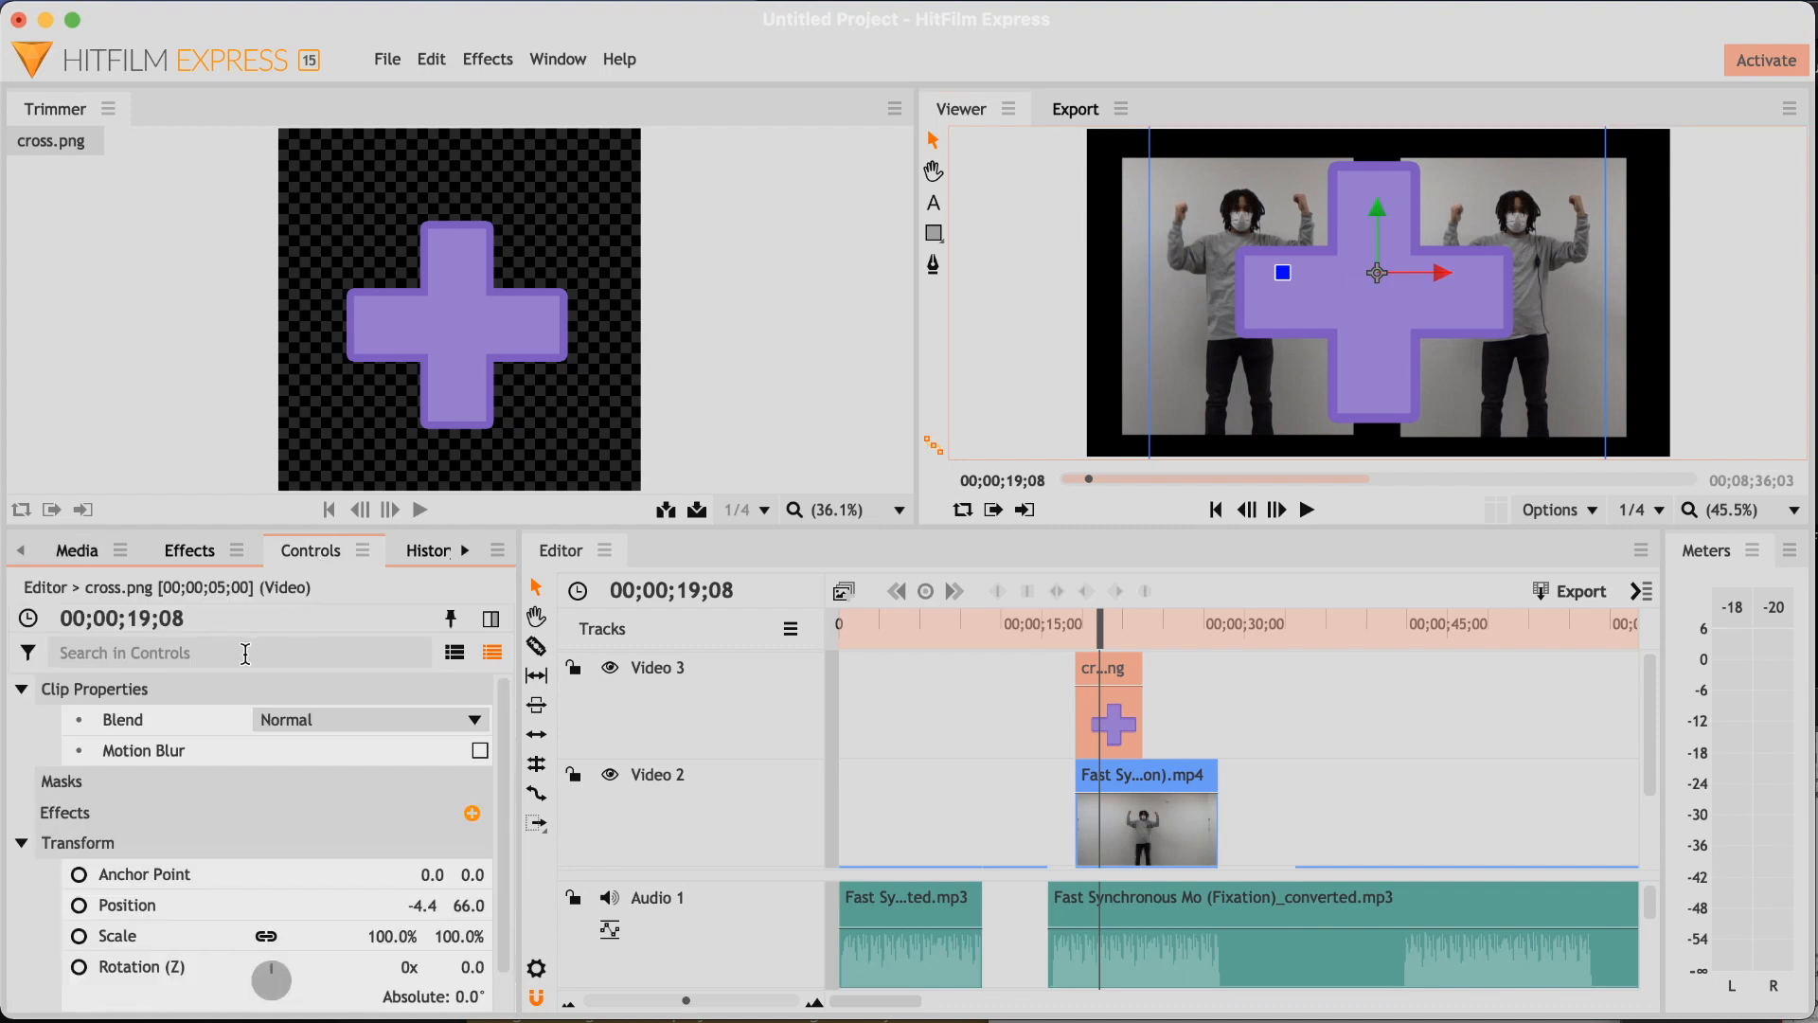
pyautogui.scroll(-1, 281, 722)
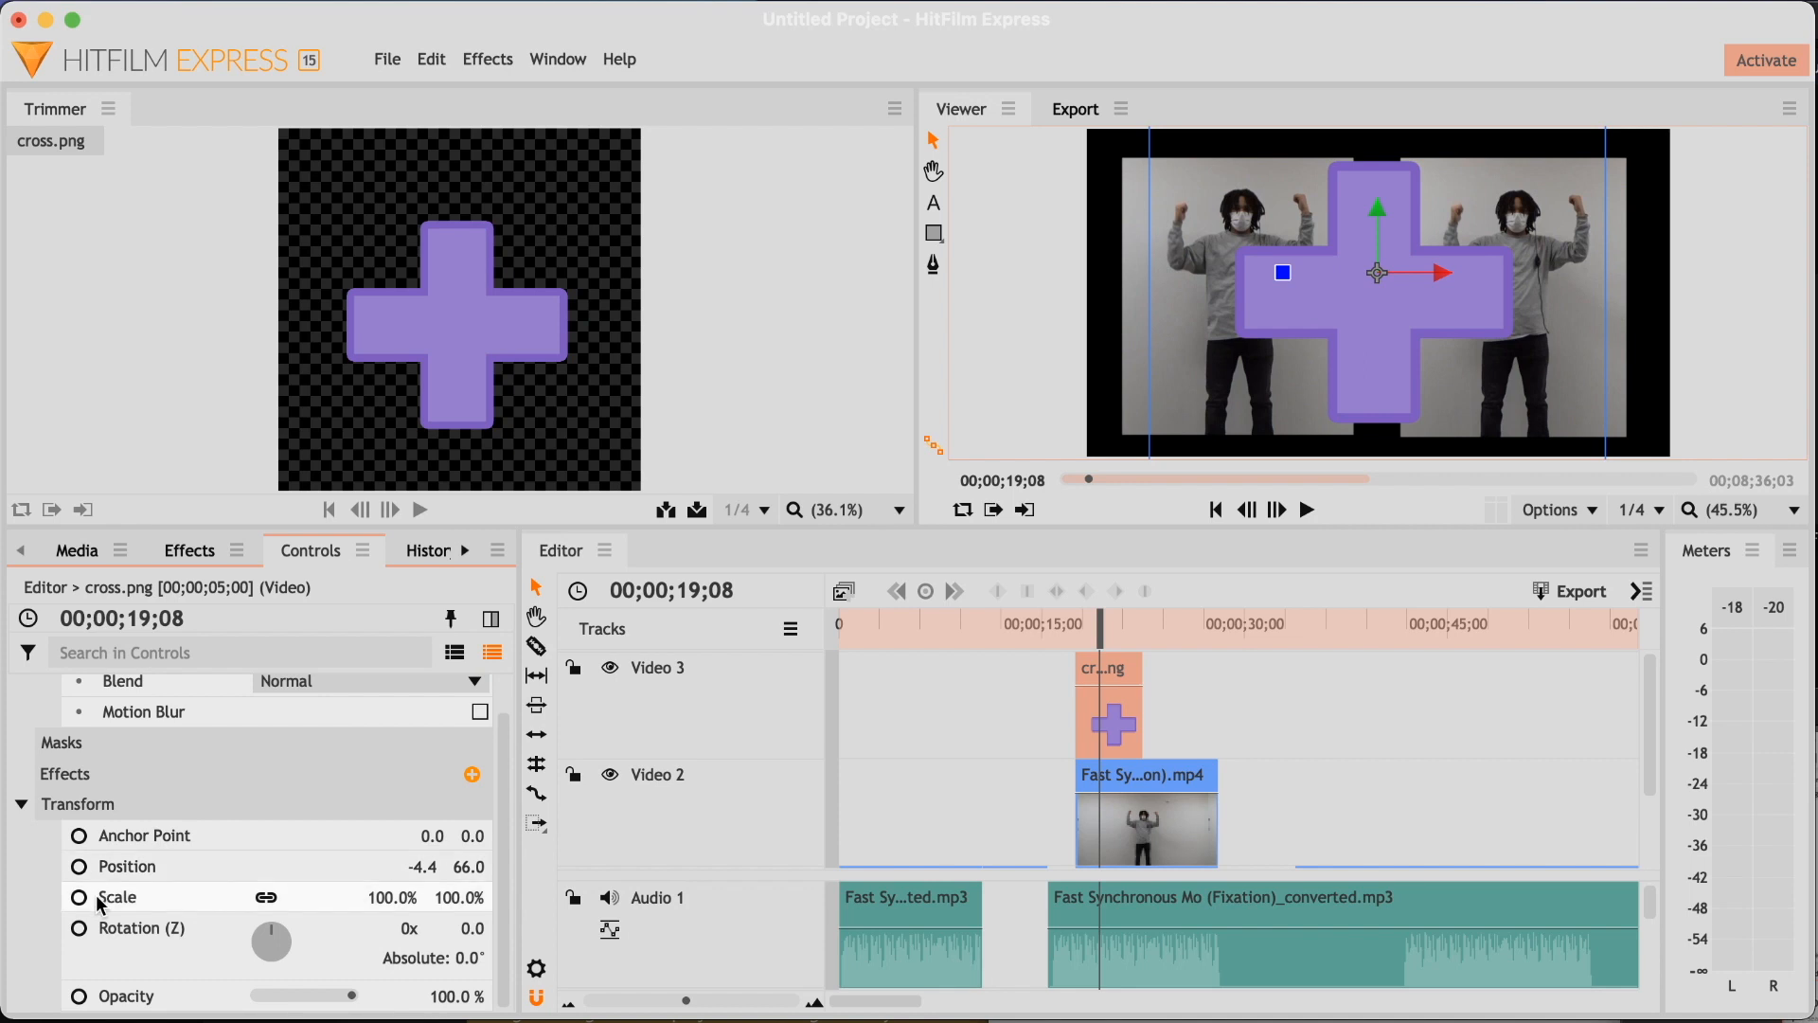
pyautogui.moveTo(381, 875)
pyautogui.mouseDown()
pyautogui.moveTo(392, 898)
pyautogui.moveTo(358, 898)
pyautogui.mouseUp()
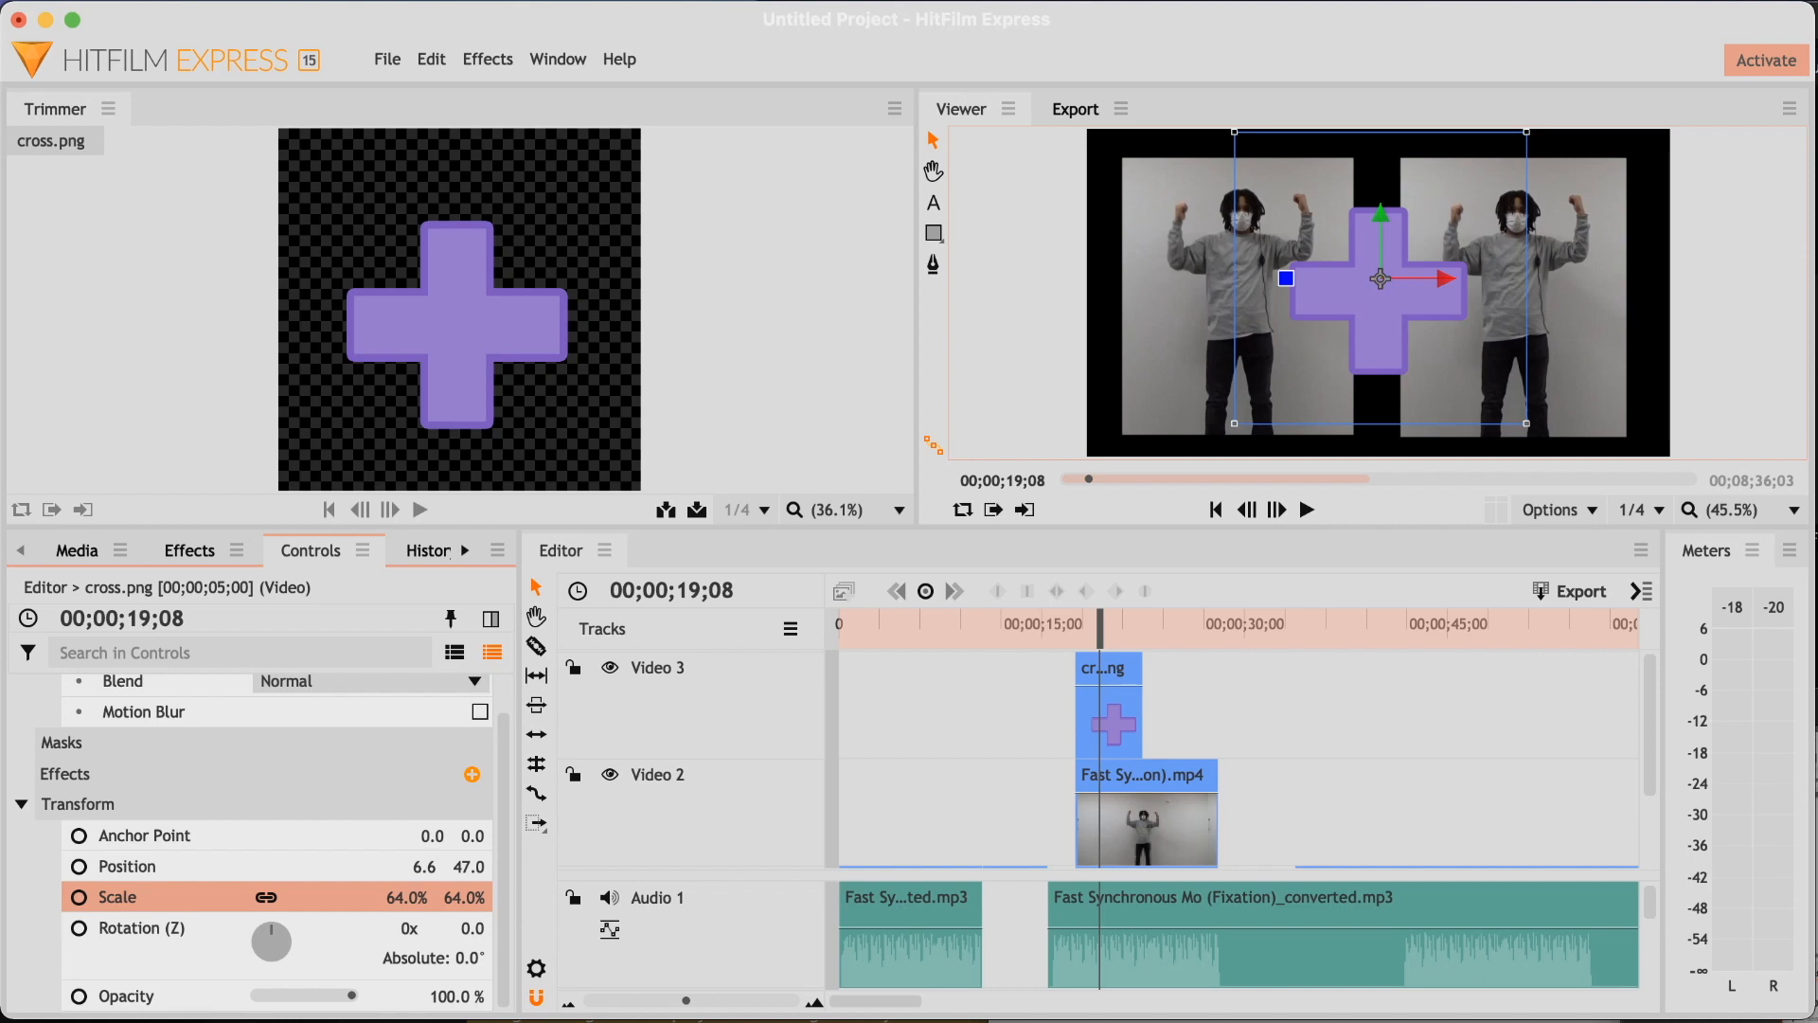
pyautogui.moveTo(358, 898); pyautogui.dragTo(362, 897)
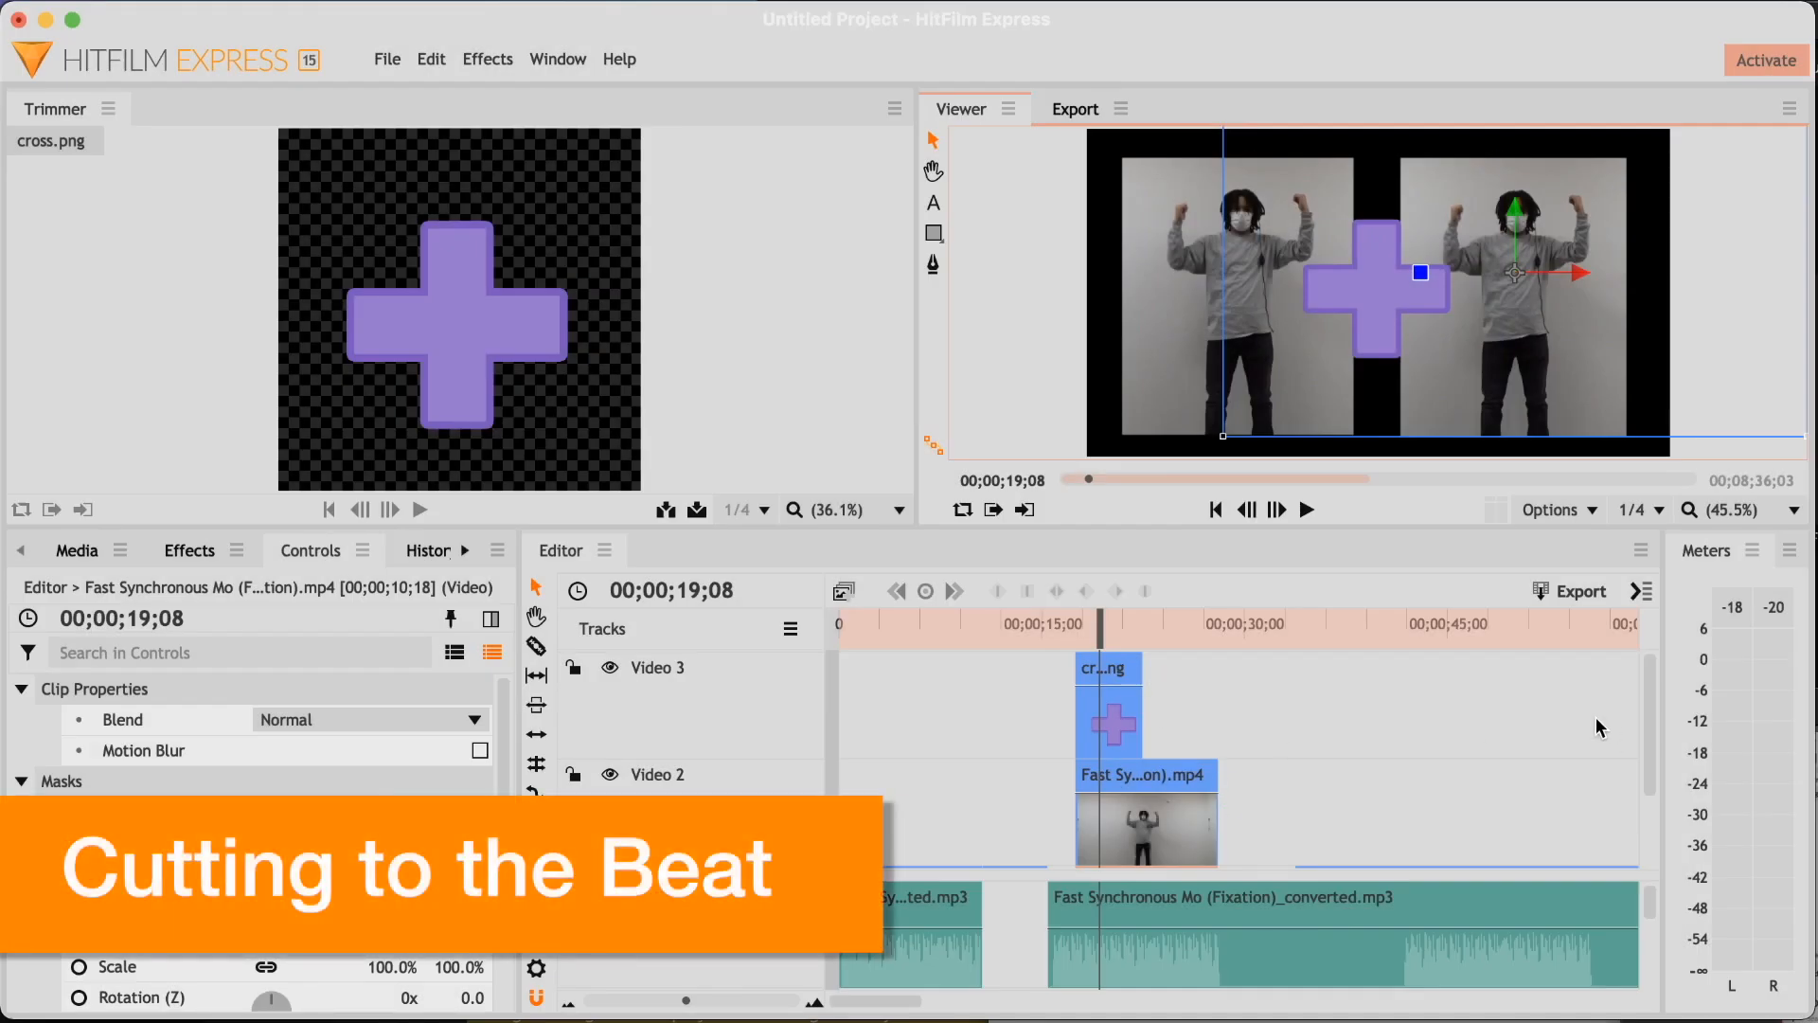
# Extend the cross.png clip to the end of the Video 2 clip and slice it along the audio beats up to about 00;00;27;09.
pyautogui.moveTo(1147, 712); pyautogui.dragTo(1228, 721)
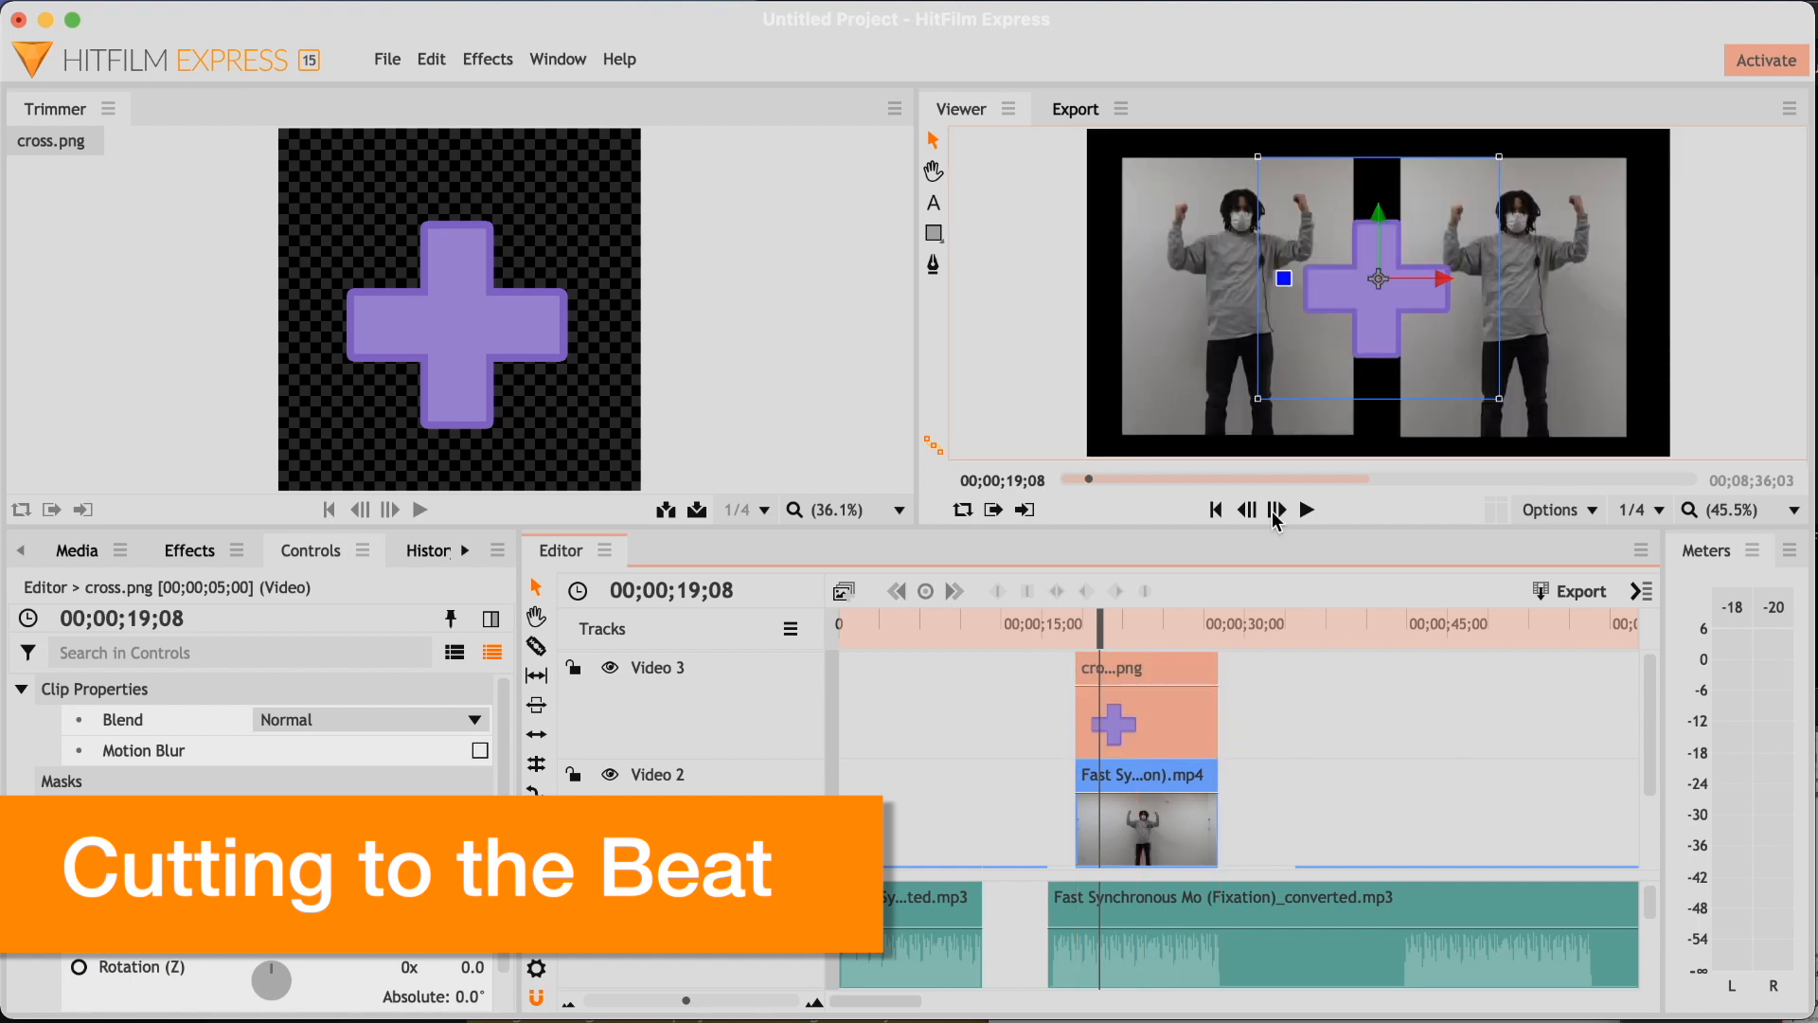
pyautogui.moveTo(1112, 615); pyautogui.dragTo(1177, 631)
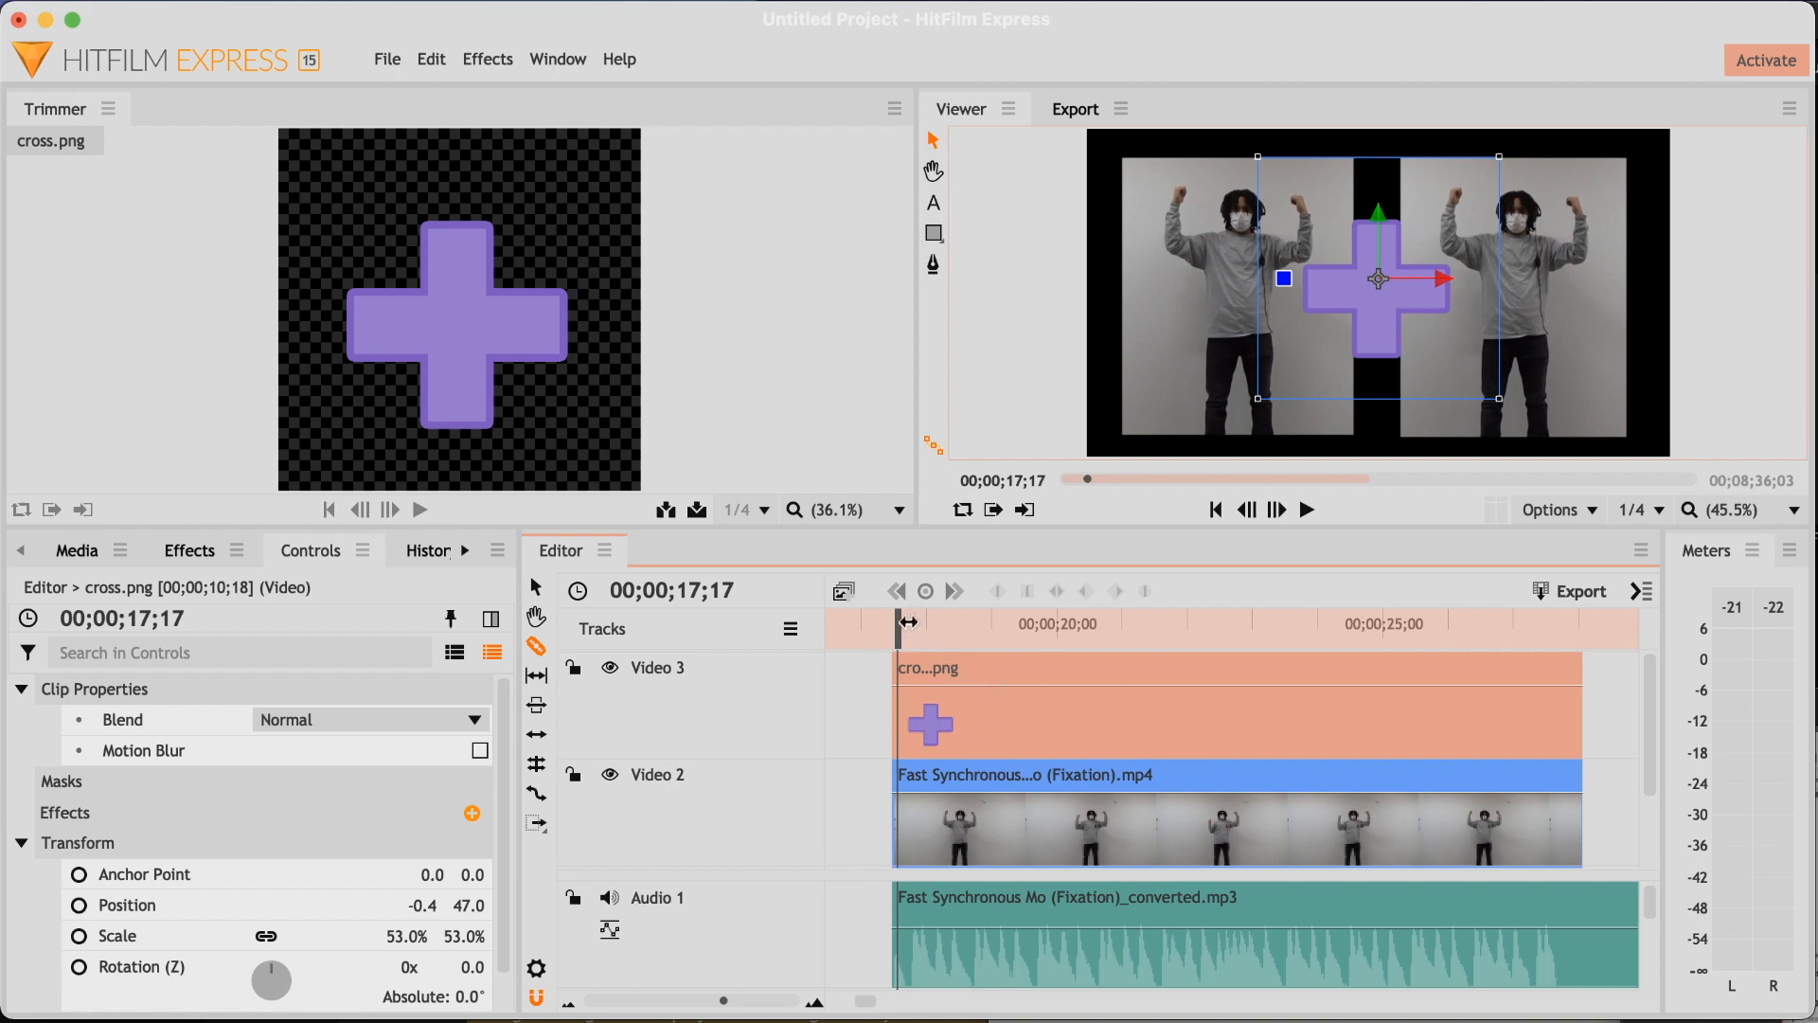
pyautogui.moveTo(906, 620); pyautogui.dragTo(1550, 765)
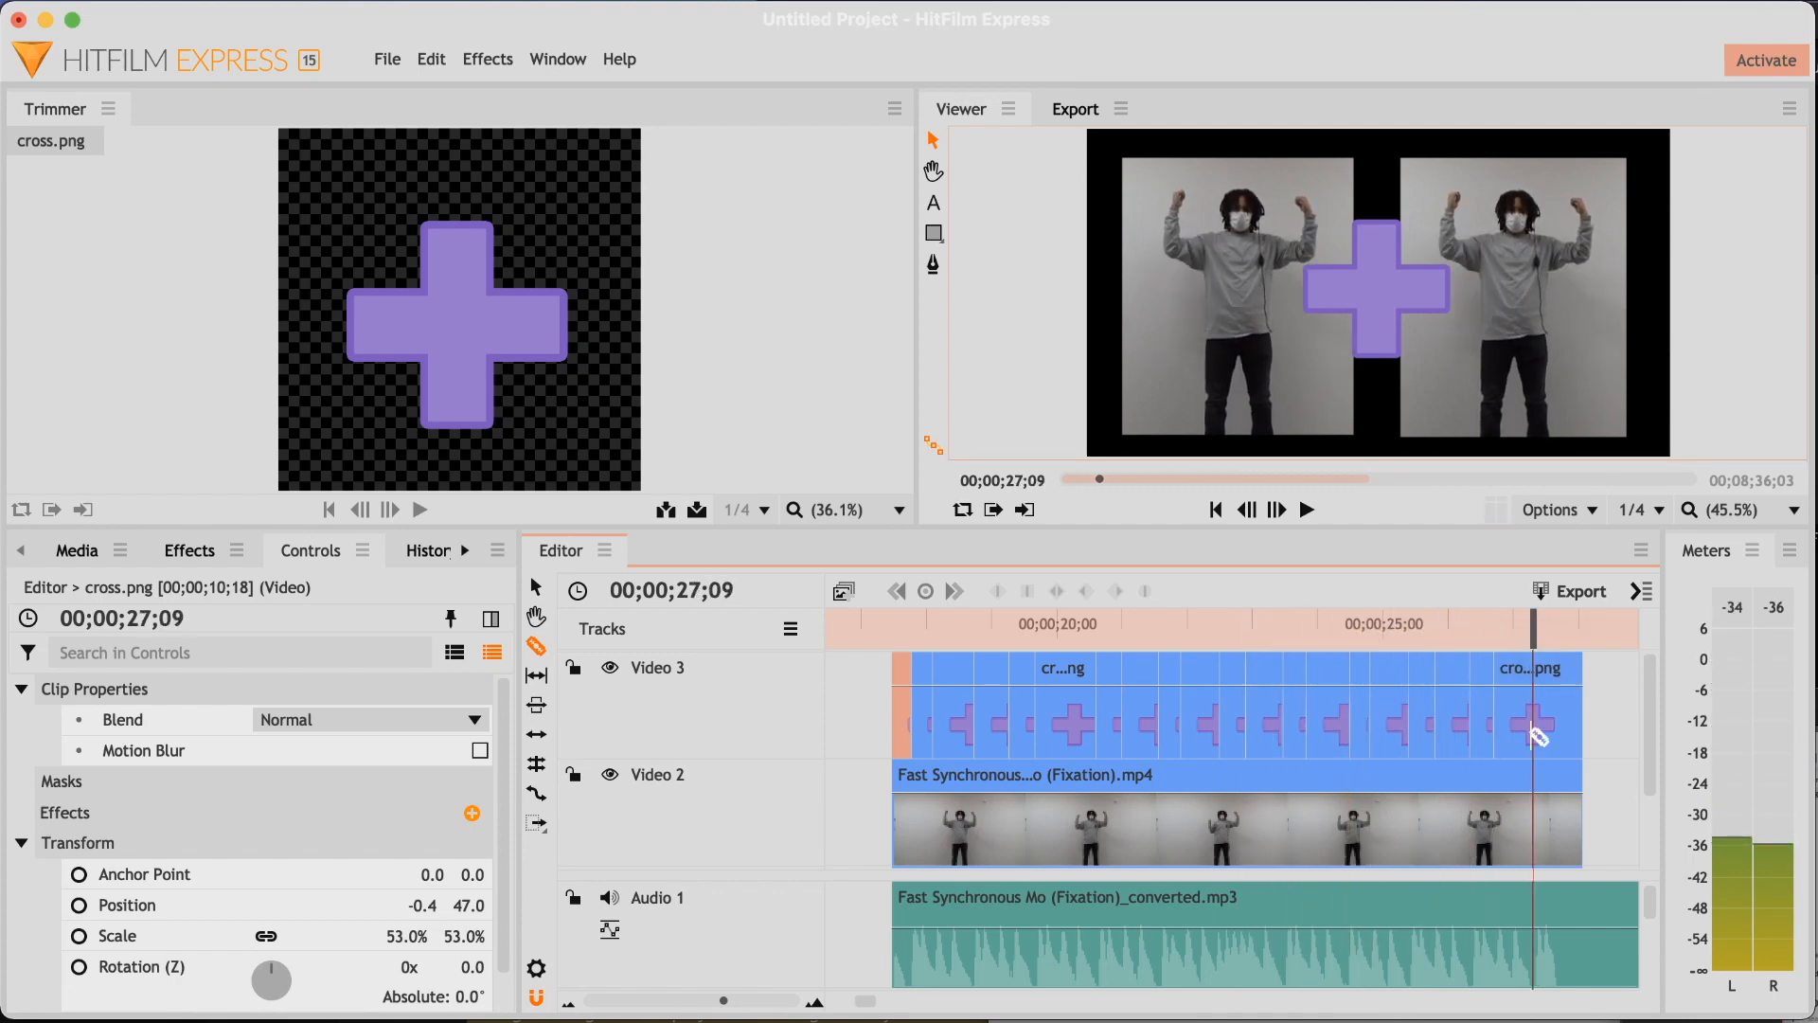
pyautogui.press('Right')
pyautogui.click(1535, 678)
pyautogui.press('v')
# Delete the opening slice of the cross.png clip on Video 3, ahead of the first beat, and undo the last unwanted change.
pyautogui.click(848, 693)
pyautogui.click(899, 677)
pyautogui.press('BackSpace')
pyautogui.click(952, 677)
pyautogui.press('BackSpace')
pyautogui.click(1021, 678)
pyautogui.keyDown('super'); pyautogui.click(1109, 678); pyautogui.keyUp('super')
pyautogui.press('super+z')
# Delete alternate cross.png slices near the start of Video 3, leaving a gap after each of the first two kept slices.
pyautogui.moveTo(915, 627)
pyautogui.mouseDown()
pyautogui.moveTo(948, 627)
pyautogui.moveTo(899, 627)
pyautogui.moveTo(950, 627)
pyautogui.mouseUp()
pyautogui.click(953, 678)
pyautogui.keyDown('super'); pyautogui.click(1021, 678); pyautogui.keyUp('super')
pyautogui.keyDown('super'); pyautogui.click(1109, 678); pyautogui.keyUp('super')
pyautogui.keyDown('super'); pyautogui.click(1171, 678); pyautogui.keyUp('super')
pyautogui.keyDown('super'); pyautogui.click(1232, 678); pyautogui.keyUp('super')
pyautogui.keyDown('super'); pyautogui.click(1297, 678); pyautogui.keyUp('super')
pyautogui.keyDown('super'); pyautogui.click(1360, 678); pyautogui.keyUp('super')
pyautogui.click(965, 678)
pyautogui.press('BackSpace')
pyautogui.click(1034, 678)
pyautogui.press('BackSpace')
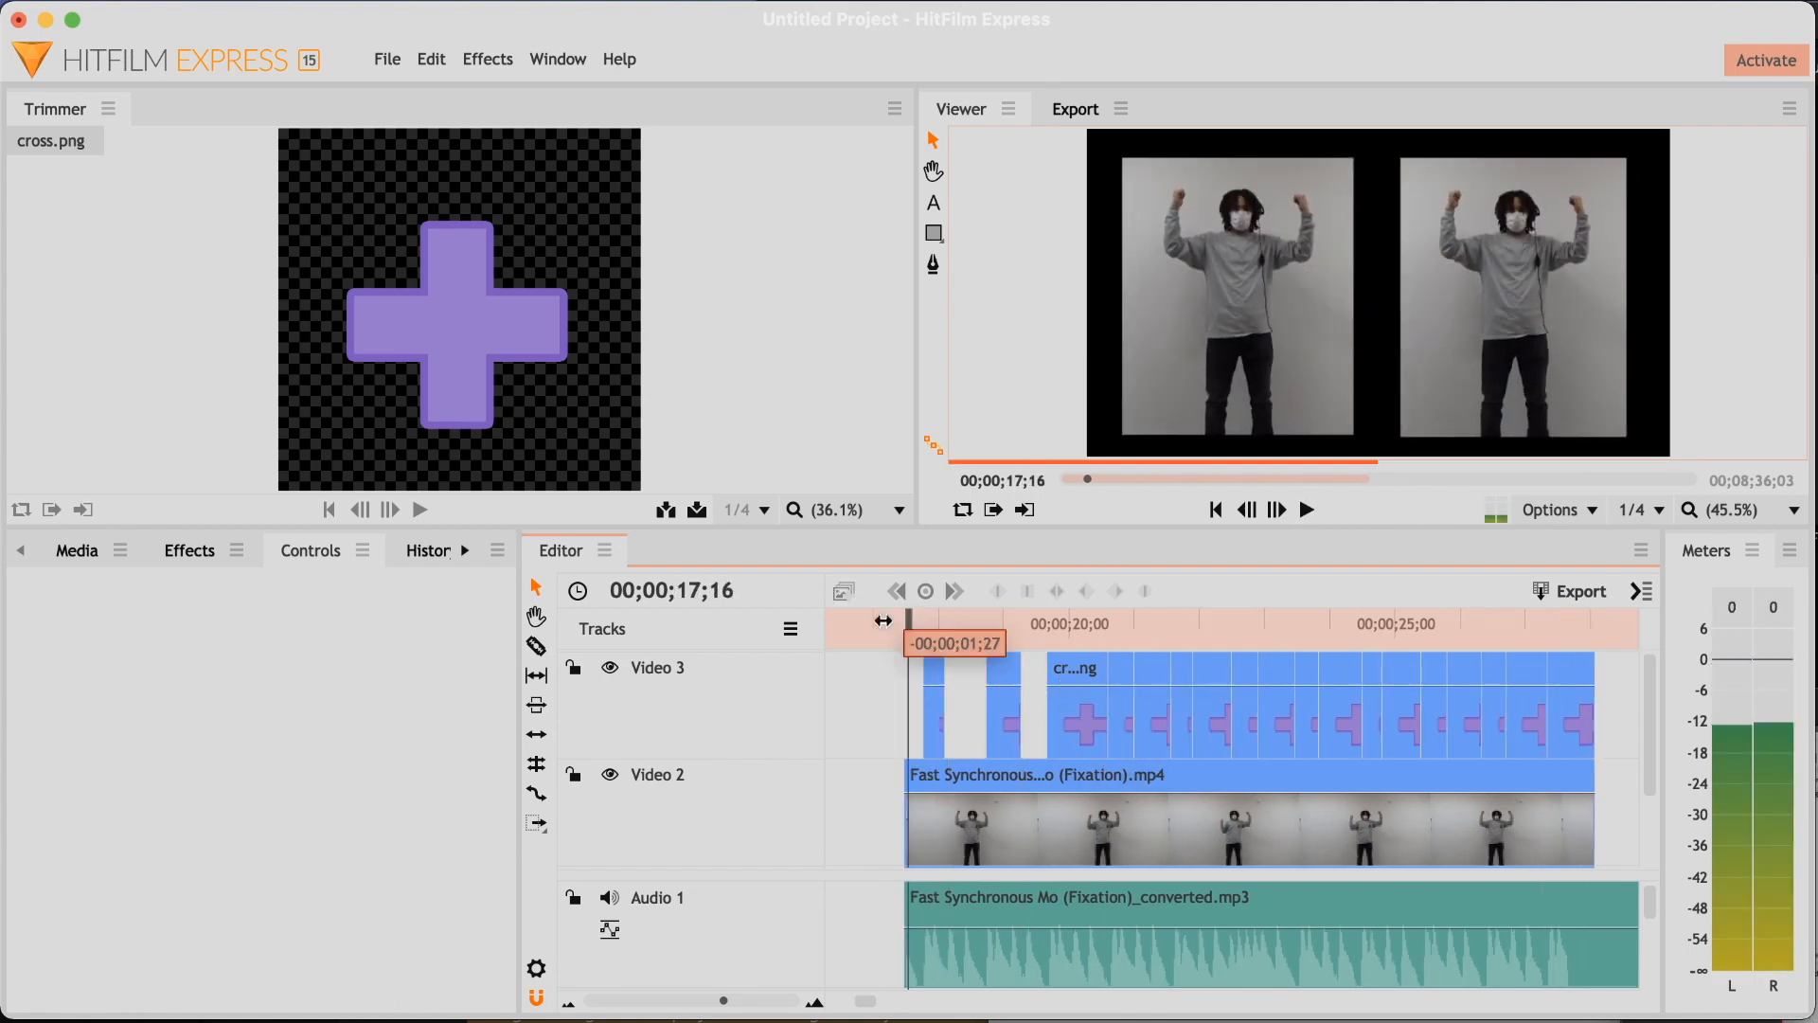
# Delete alternate cross.png slices through the middle of Video 3, between about 00;00;20 and 00;00;23.
pyautogui.click(1076, 678)
pyautogui.moveTo(1107, 700); pyautogui.dragTo(1075, 701)
pyautogui.moveTo(1075, 629); pyautogui.dragTo(1566, 674)
pyautogui.click(1152, 678)
pyautogui.press('BackSpace')
pyautogui.click(1213, 678)
pyautogui.press('BackSpace')
pyautogui.click(907, 627)
pyautogui.click(1183, 678)
pyautogui.click(1280, 665)
pyautogui.press('BackSpace')
# Delete the remaining alternate cross.png slices on Video 3 up to the end of the movement clip.
pyautogui.click(1174, 627)
pyautogui.click(1245, 678)
pyautogui.press('BackSpace')
pyautogui.click(1340, 674)
pyautogui.press('BackSpace')
pyautogui.click(1403, 674)
pyautogui.press('BackSpace')
pyautogui.click(1372, 676)
pyautogui.click(1464, 676)
pyautogui.press('BackSpace')
pyautogui.click(1529, 676)
pyautogui.press('BackSpace')
# Play the sequence from 00;00;17;13 to check the cross flashing against the audio beat.
pyautogui.moveTo(902, 632); pyautogui.dragTo(894, 632)
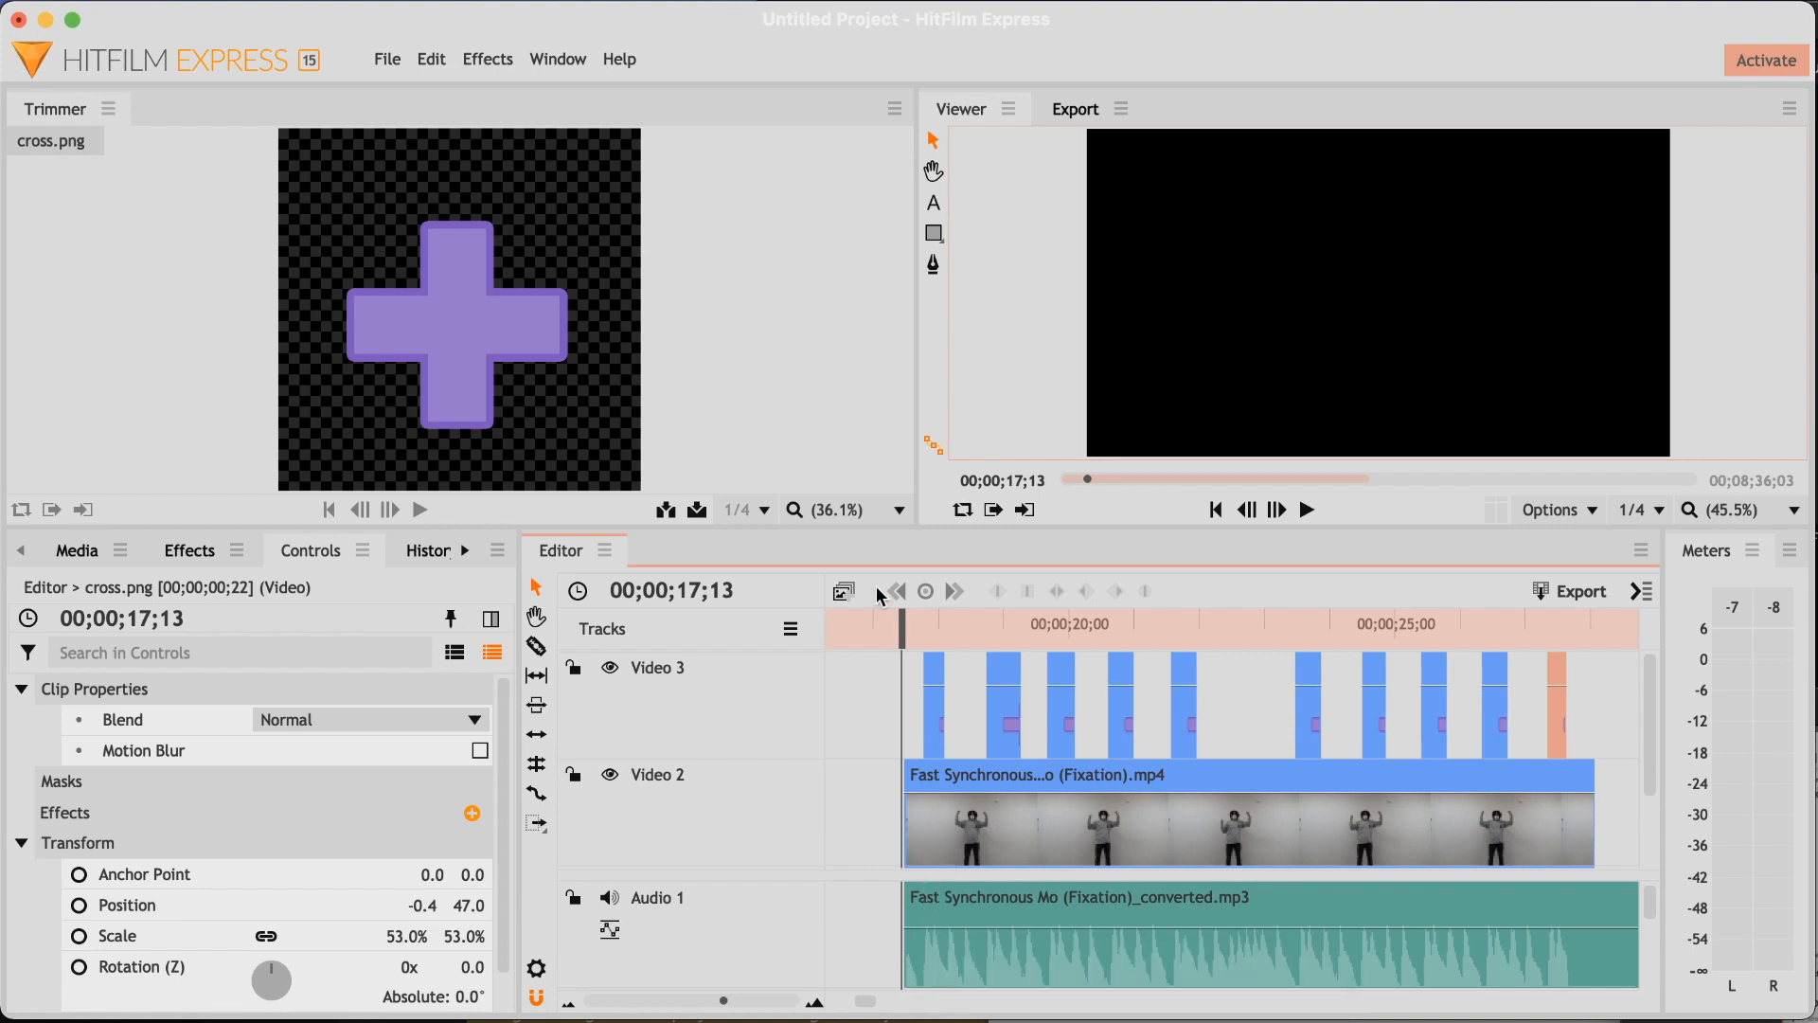
pyautogui.click(863, 674)
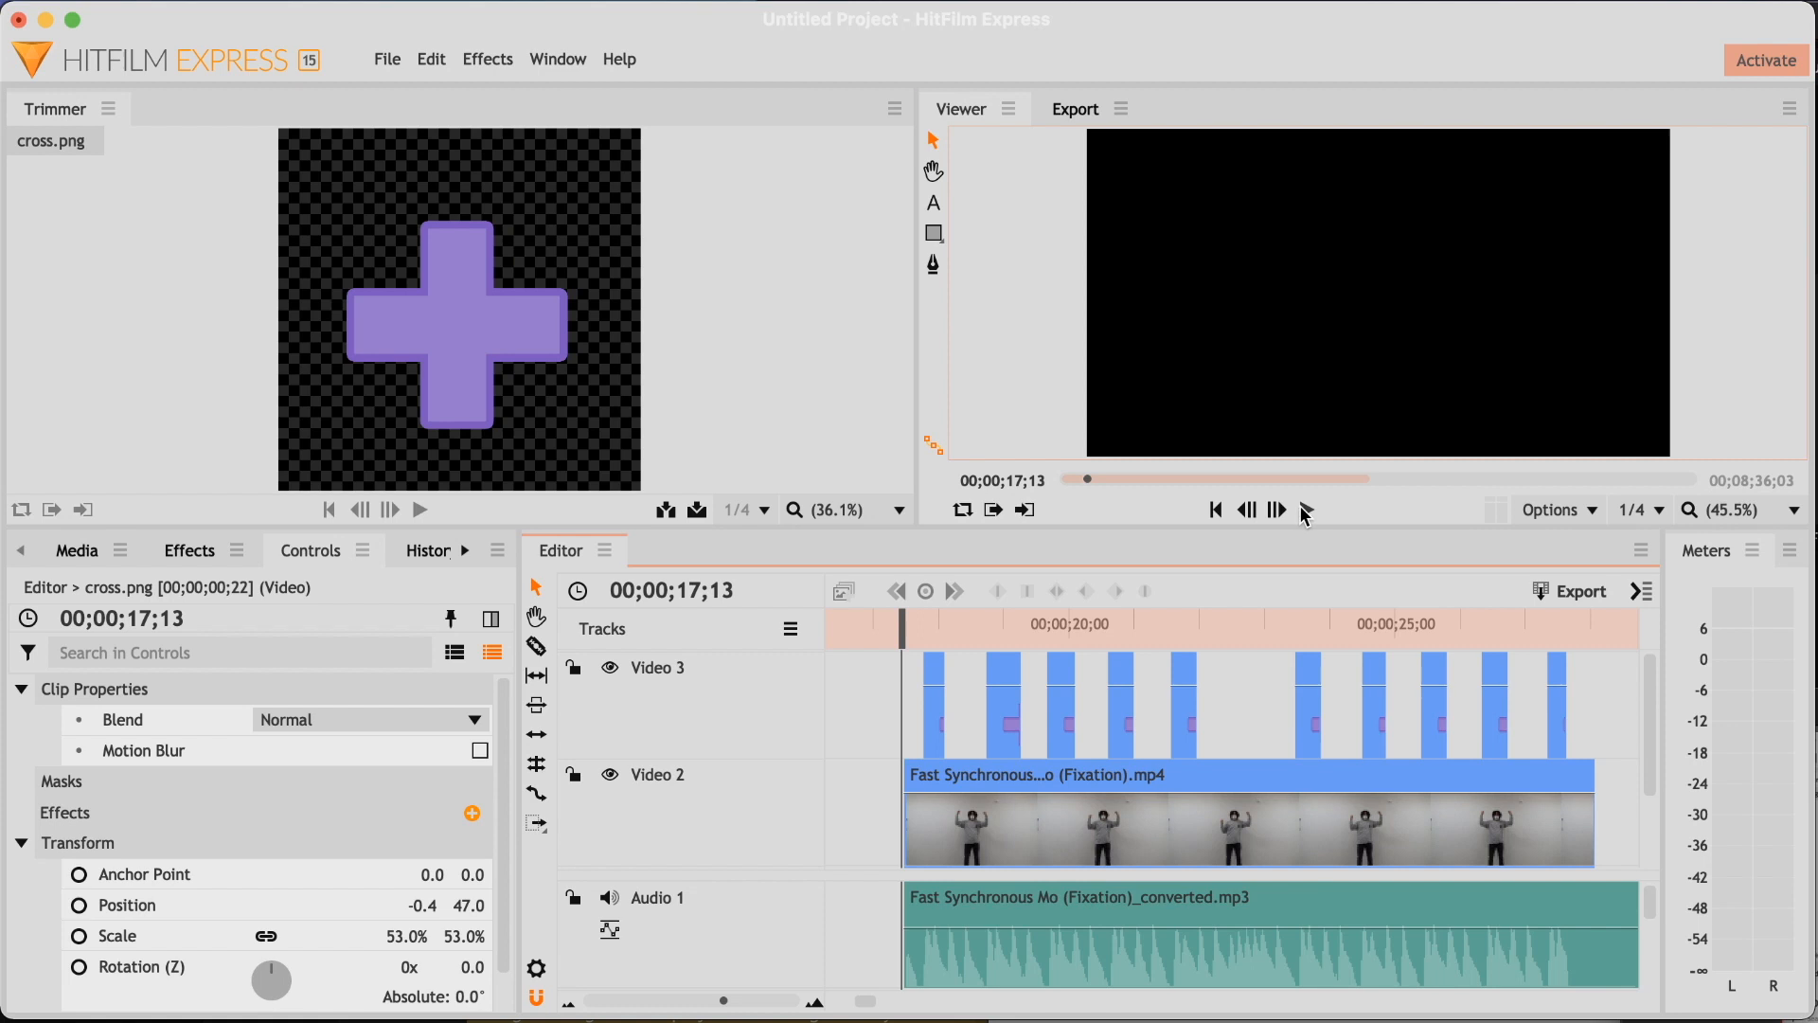
pyautogui.click(1308, 512)
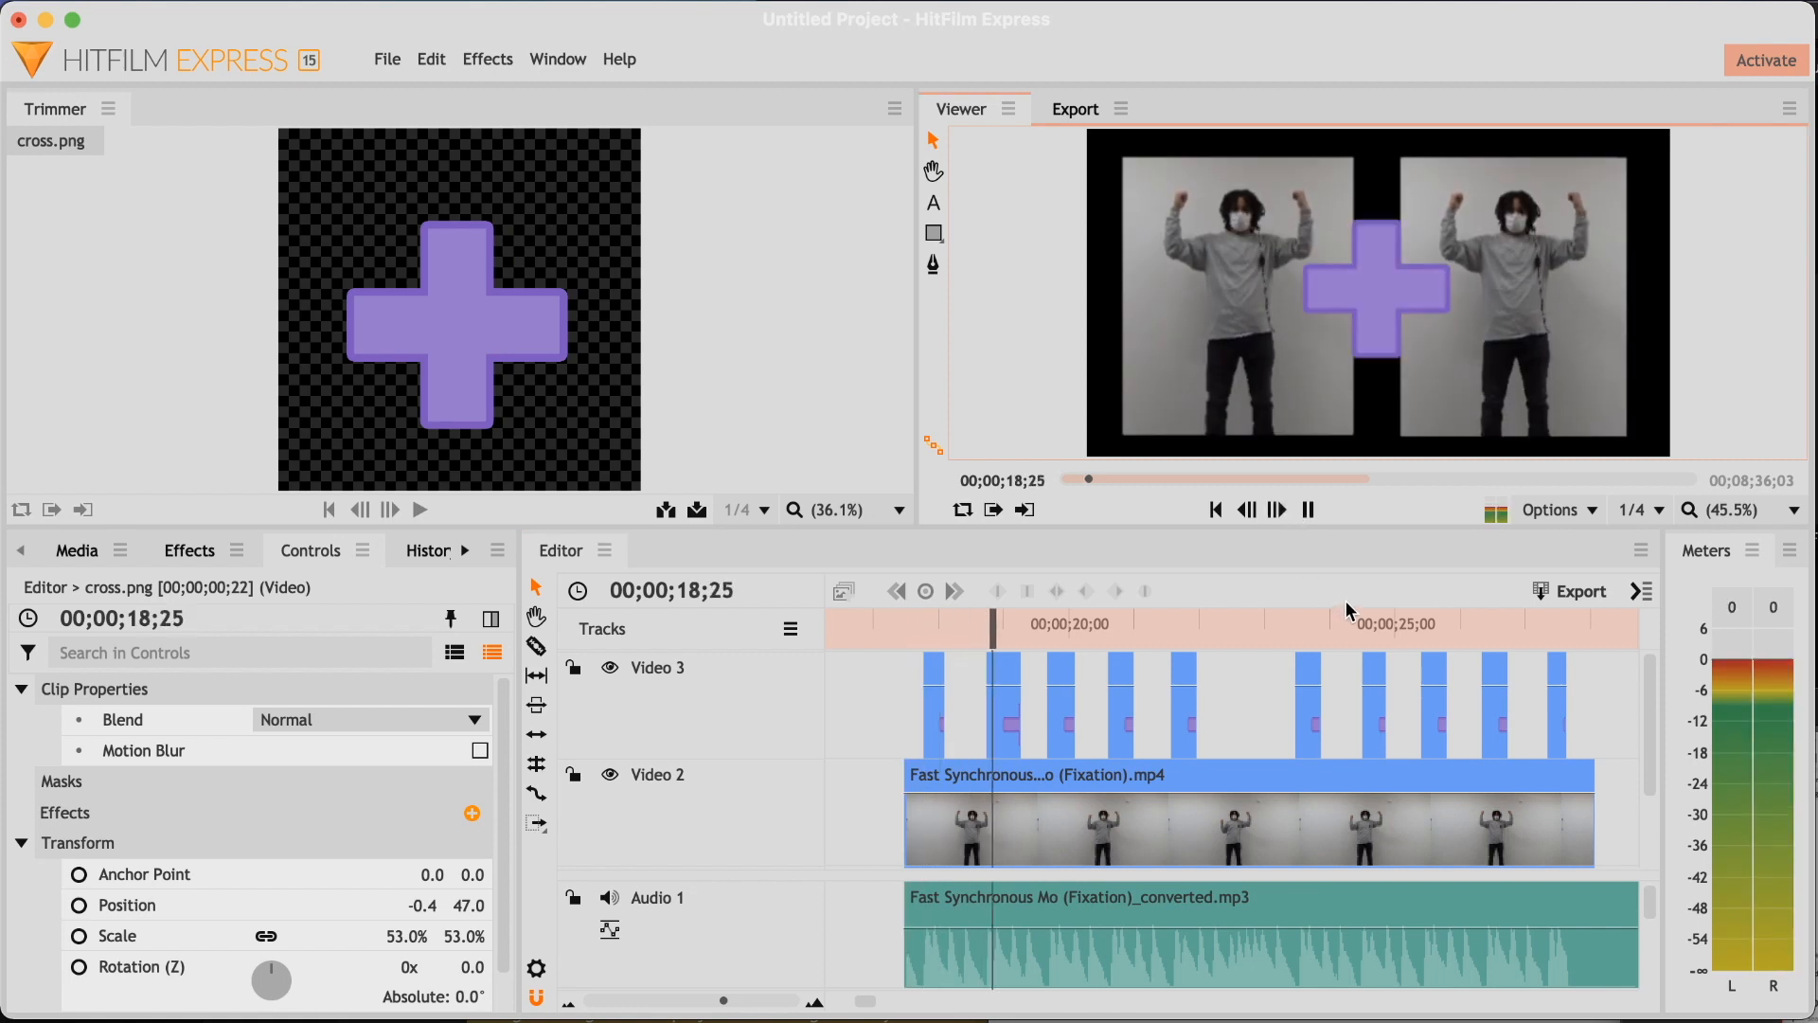